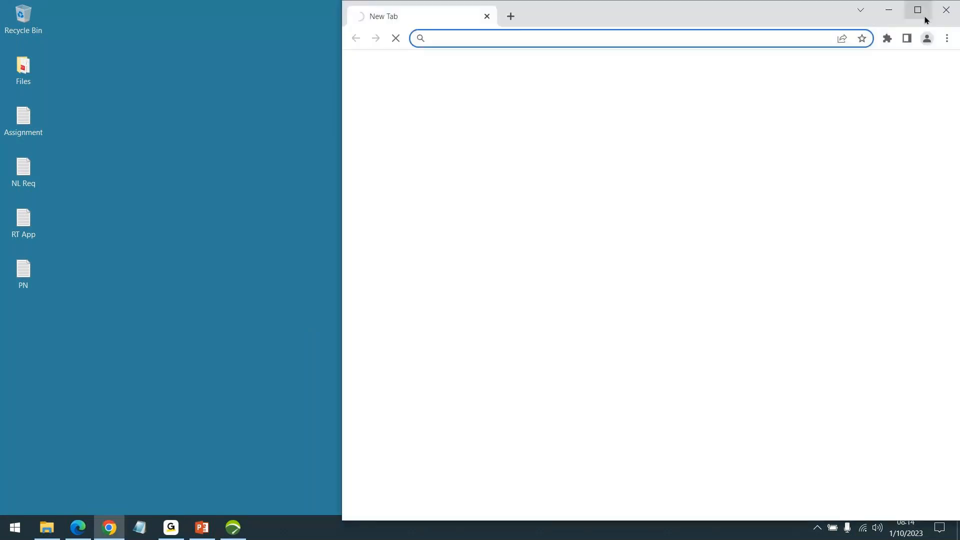
Step: Maximize the new browser window and open google.com
{"action": "left_click", "coordinate": [924, 15]}
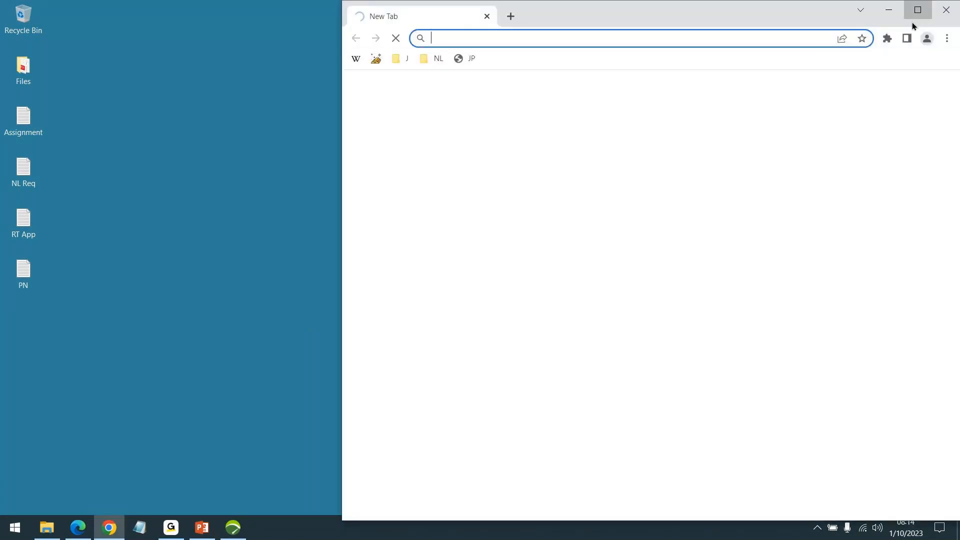
{"action": "type", "text": "google"}
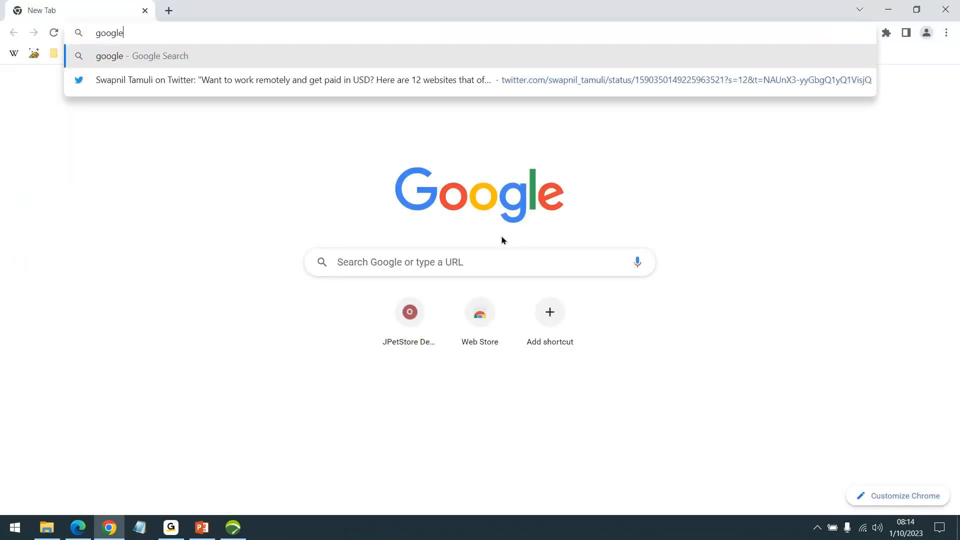
{"action": "type", "text": ".com"}
{"action": "key", "text": "Return"}
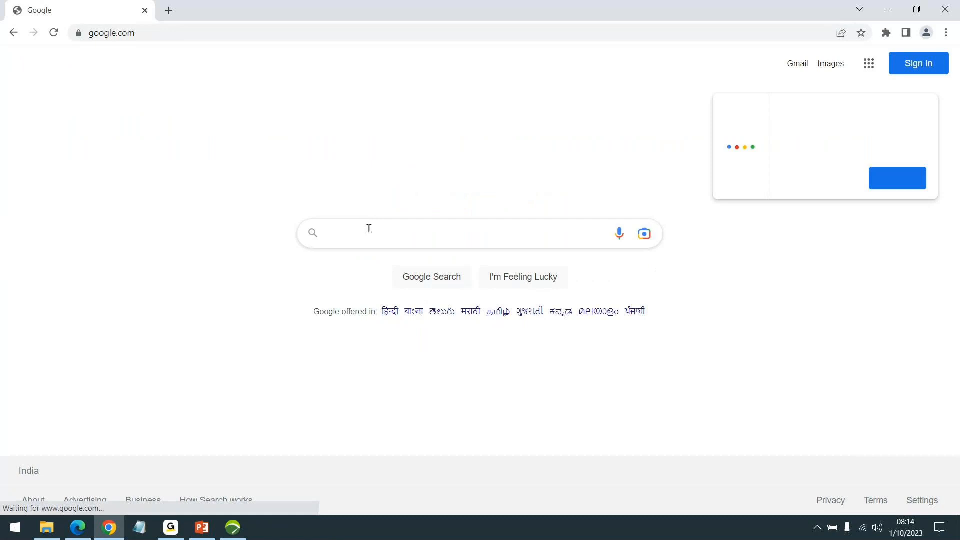
Step: Search Google for "support hub neoload"
{"action": "left_click", "coordinate": [835, 180]}
{"action": "left_click", "coordinate": [379, 228]}
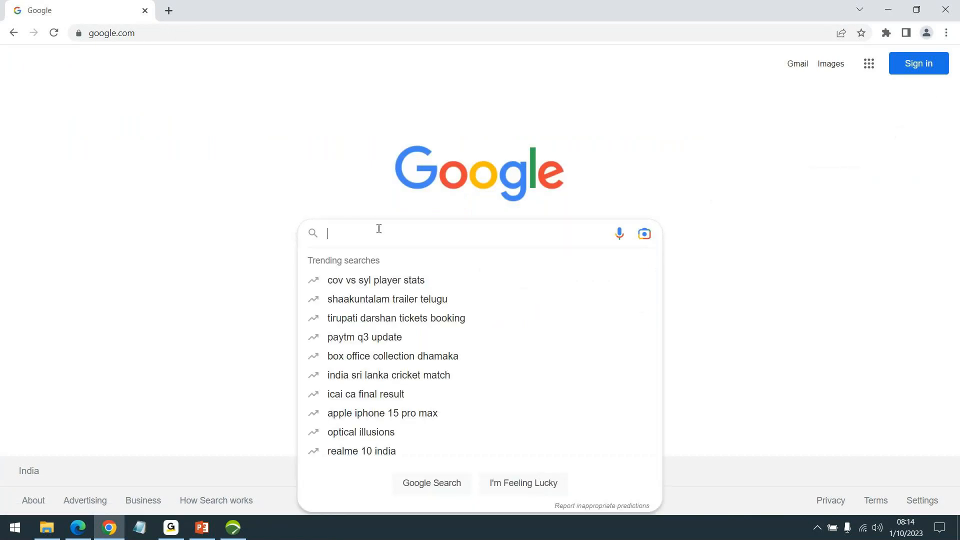
{"action": "type", "text": "support"}
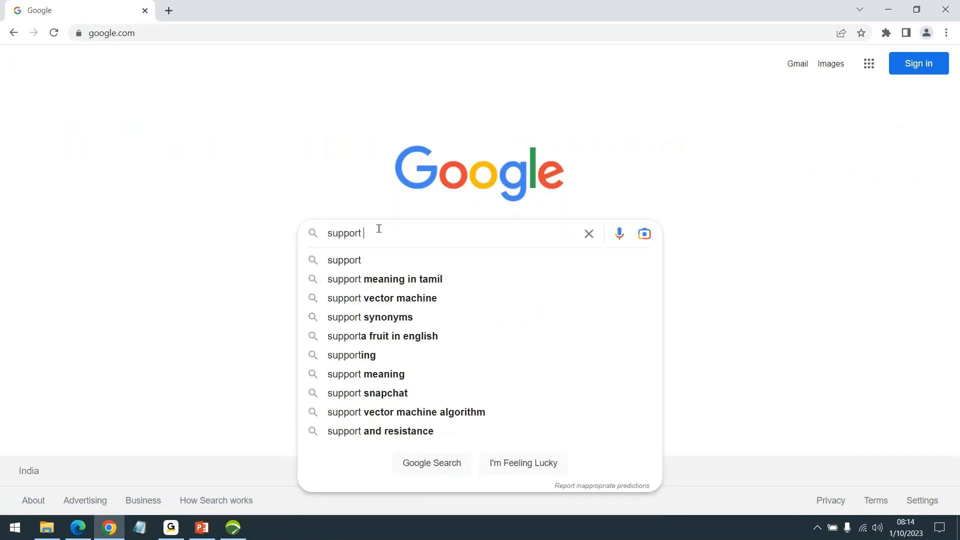
{"action": "type", "text": " hub ne"}
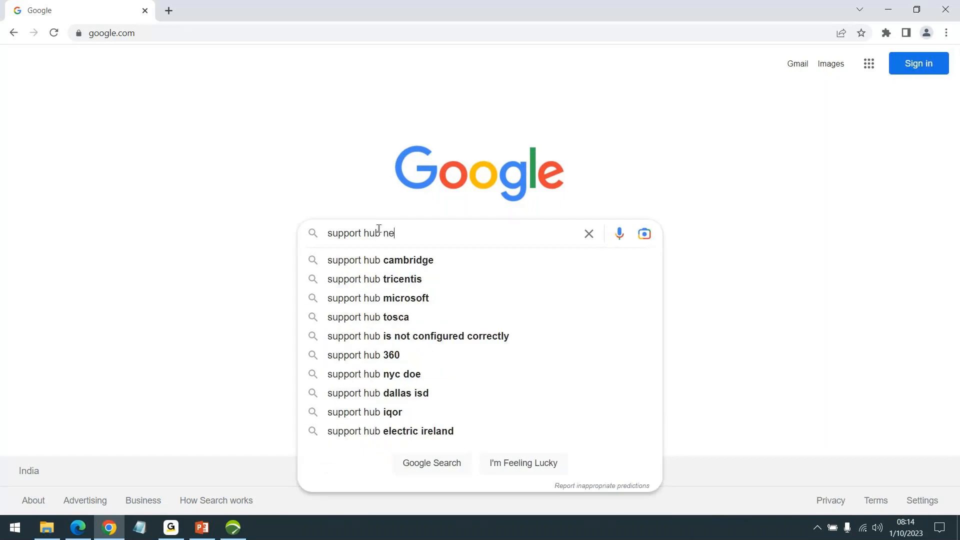
{"action": "type", "text": "oload"}
{"action": "key", "text": "Return"}
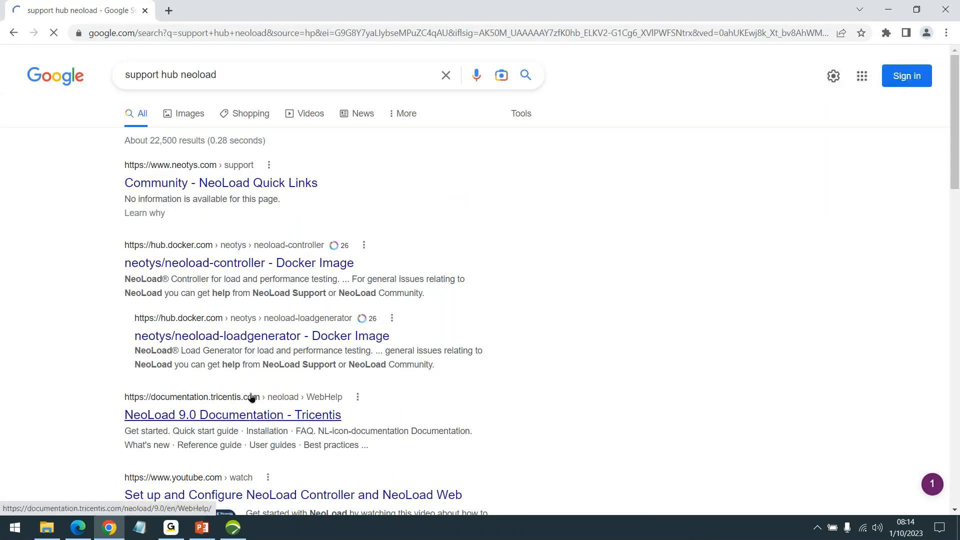
Step: Open the "Community - NeoLoad Quick Links" result in a new tab and go to the NeoLoad downloads page
{"action": "middle_click", "coordinate": [210, 192]}
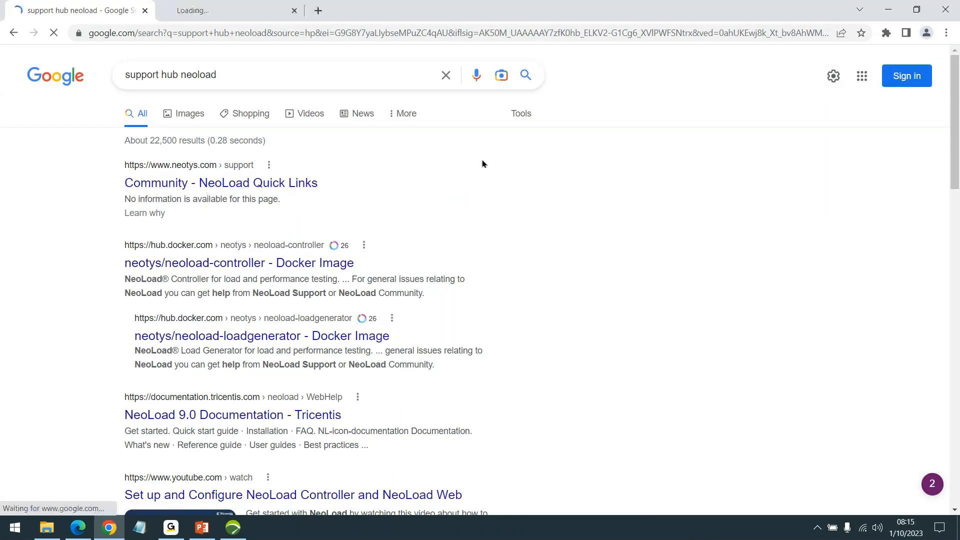
{"action": "key", "text": "ctrl+Tab"}
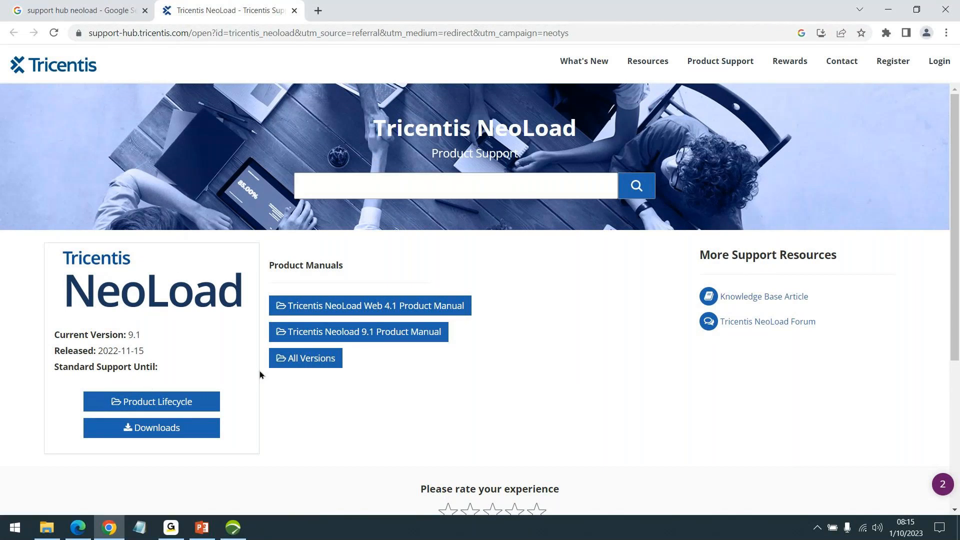
{"action": "left_click", "coordinate": [164, 433]}
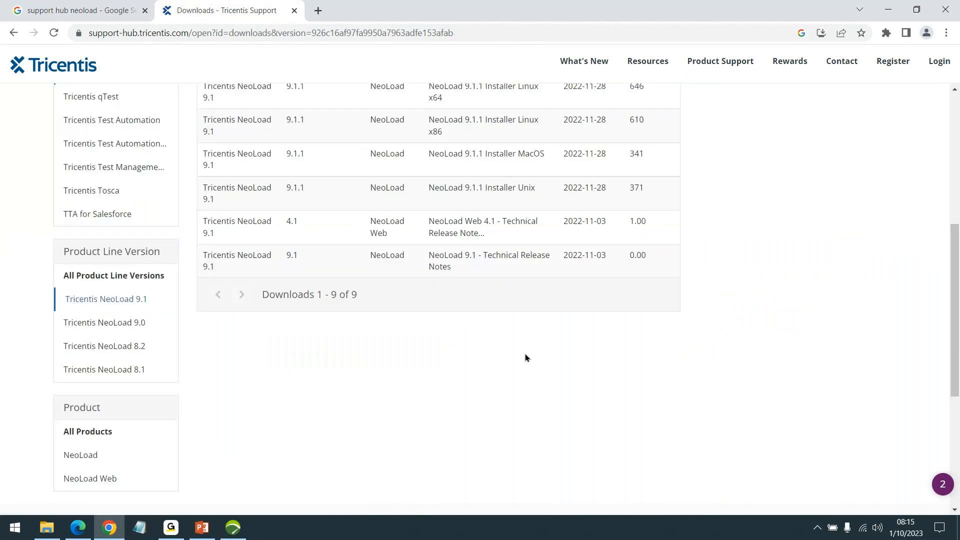
Step: Start downloading the NeoLoad 9.1.1 Installer Windows x64 from the downloads list, and cancel the download
{"action": "scroll", "coordinate": [823, 317], "scroll_direction": "up", "scroll_amount": 2}
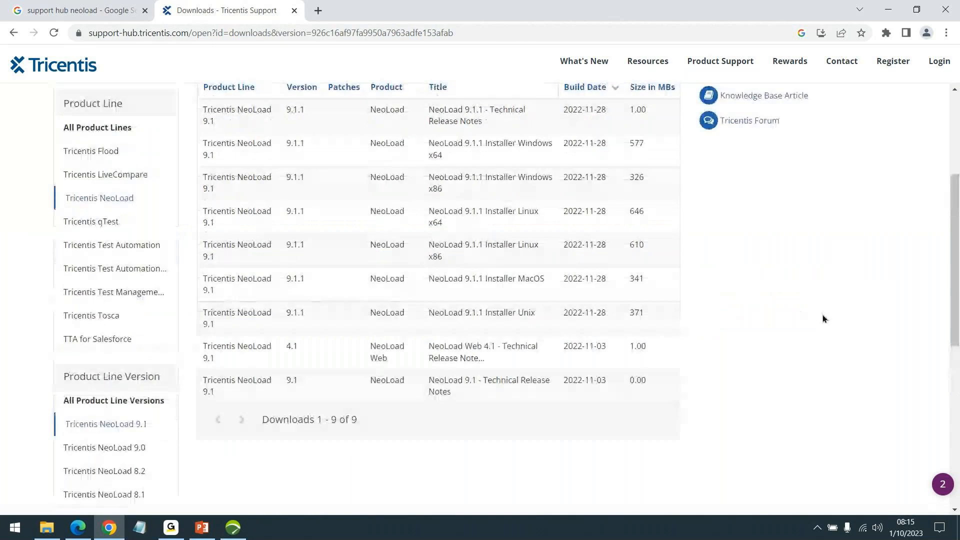
{"action": "scroll", "coordinate": [823, 317], "scroll_direction": "up", "scroll_amount": 1}
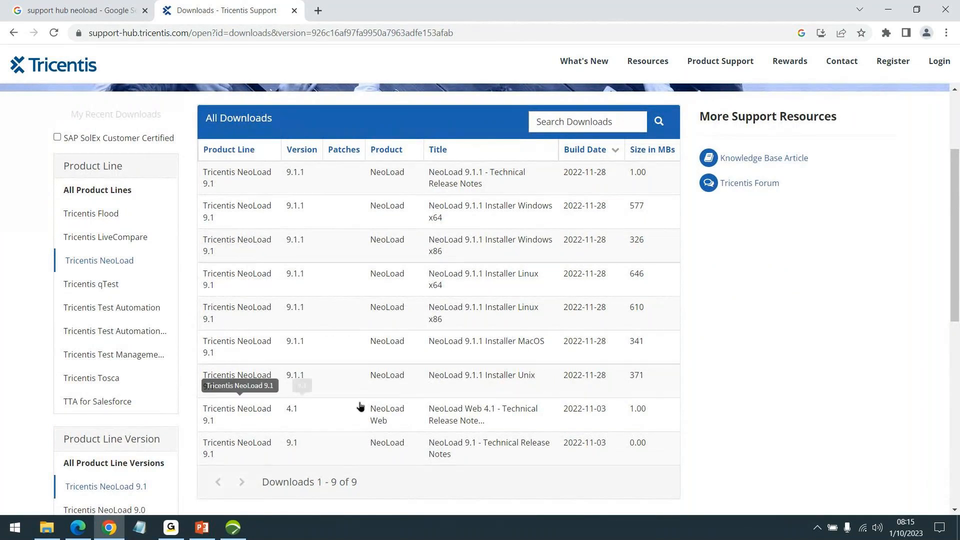
{"action": "scroll", "coordinate": [145, 434], "scroll_direction": "down", "scroll_amount": 2}
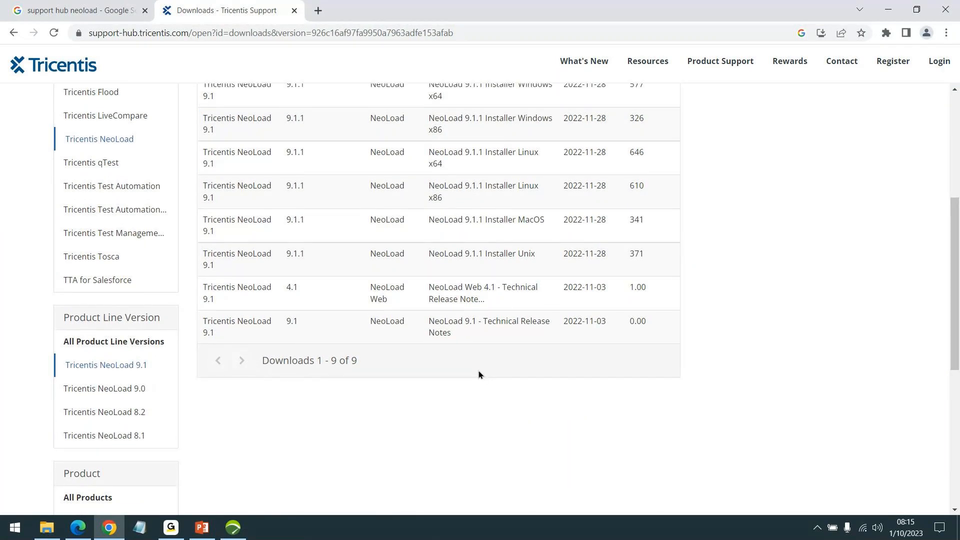
{"action": "scroll", "coordinate": [477, 373], "scroll_direction": "up", "scroll_amount": 3}
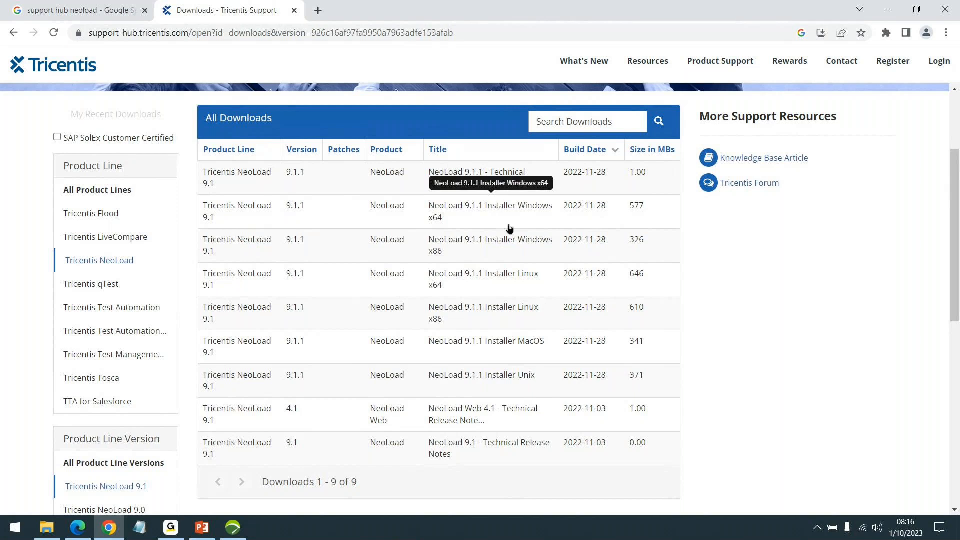
{"action": "left_click", "coordinate": [501, 209]}
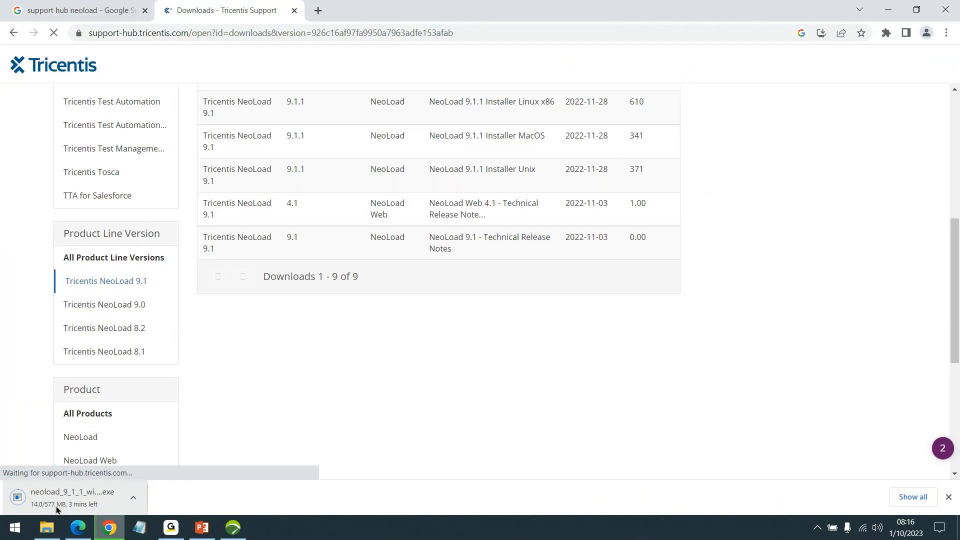
{"action": "left_click", "coordinate": [134, 496]}
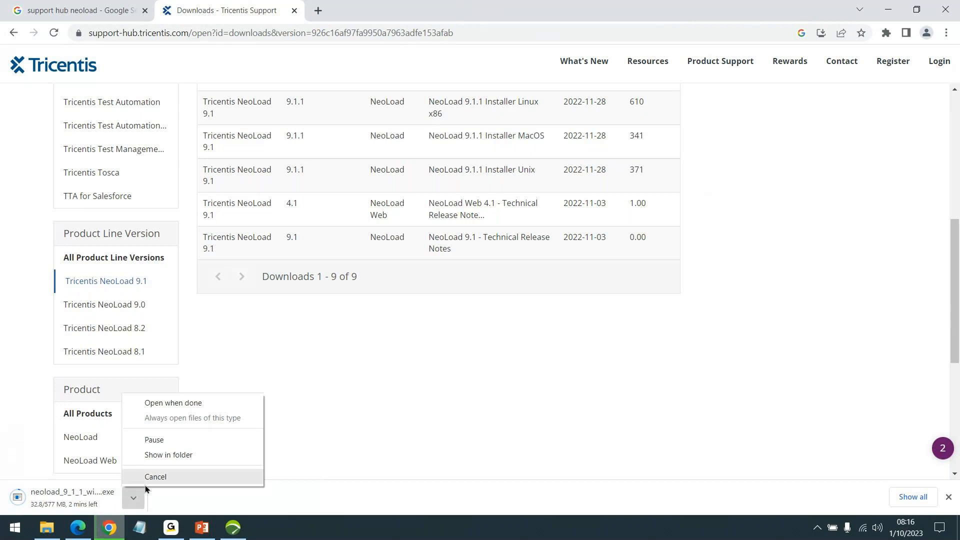
{"action": "left_click", "coordinate": [163, 475]}
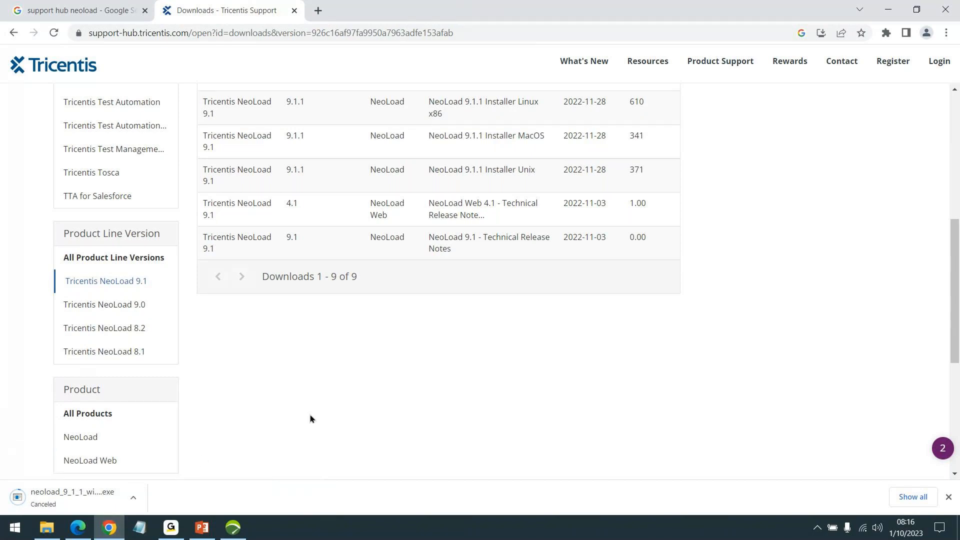
Step: Switch to NeoLoad and examine its version and license information in the About NeoLoad dialog
{"action": "left_click", "coordinate": [229, 533]}
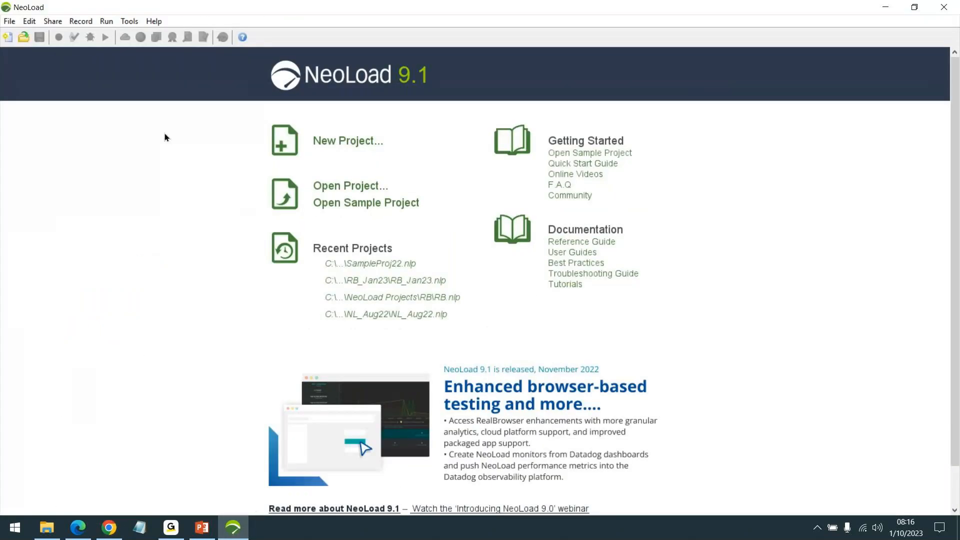
{"action": "left_click", "coordinate": [154, 22]}
{"action": "left_click", "coordinate": [200, 203]}
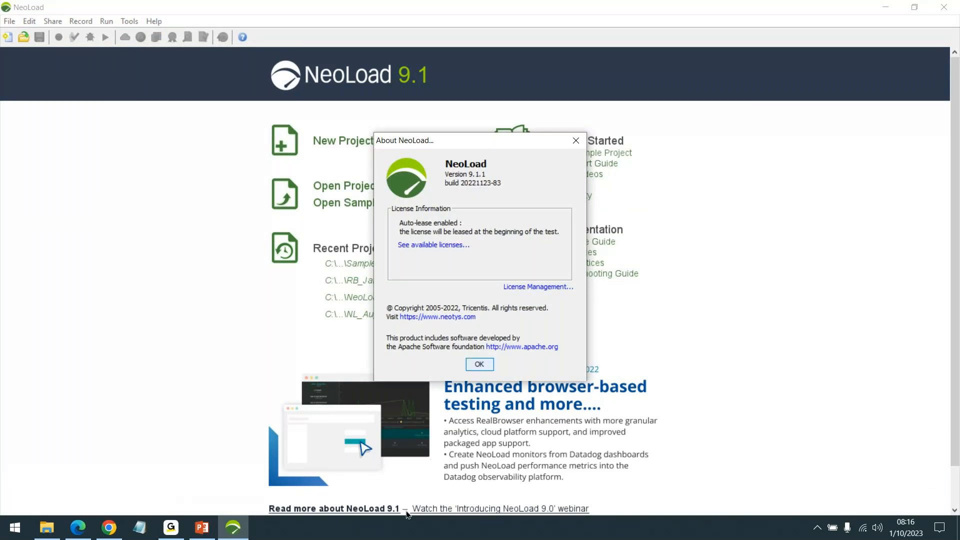
{"action": "left_click", "coordinate": [399, 537]}
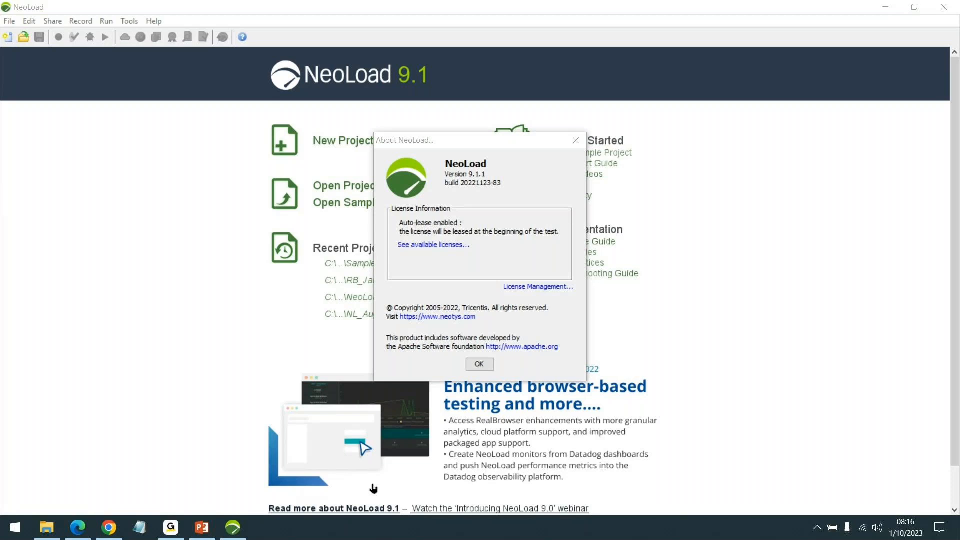
{"action": "key", "text": "alt+Tab"}
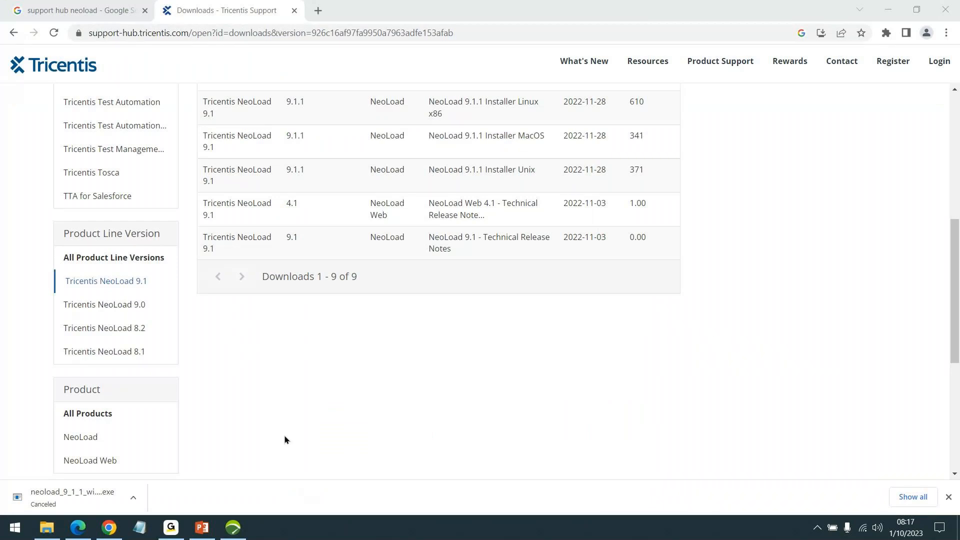
{"action": "key", "text": "super"}
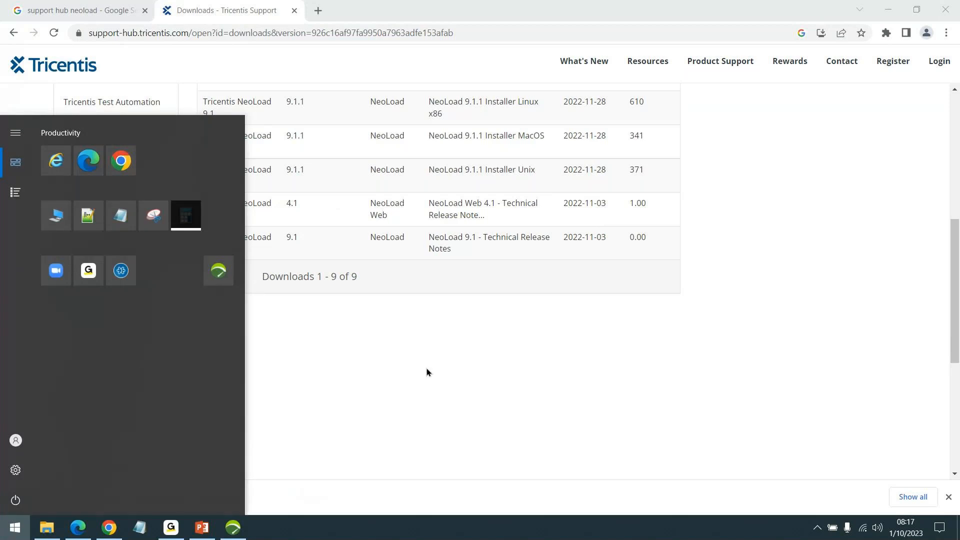
{"action": "left_click", "coordinate": [433, 393]}
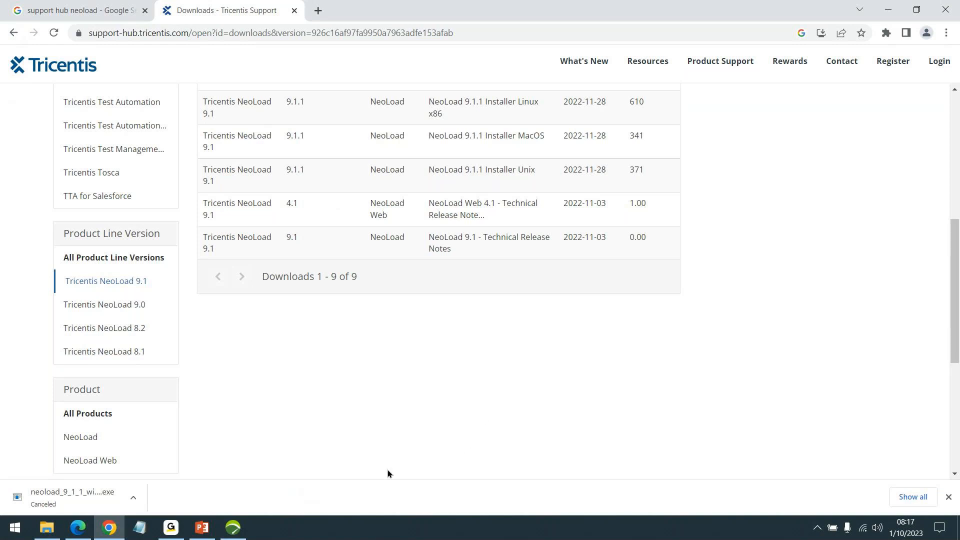
Step: Switch back to NeoLoad, dismiss the About NeoLoad dialog and exit the application
{"action": "left_click", "coordinate": [235, 529]}
{"action": "left_click", "coordinate": [488, 363]}
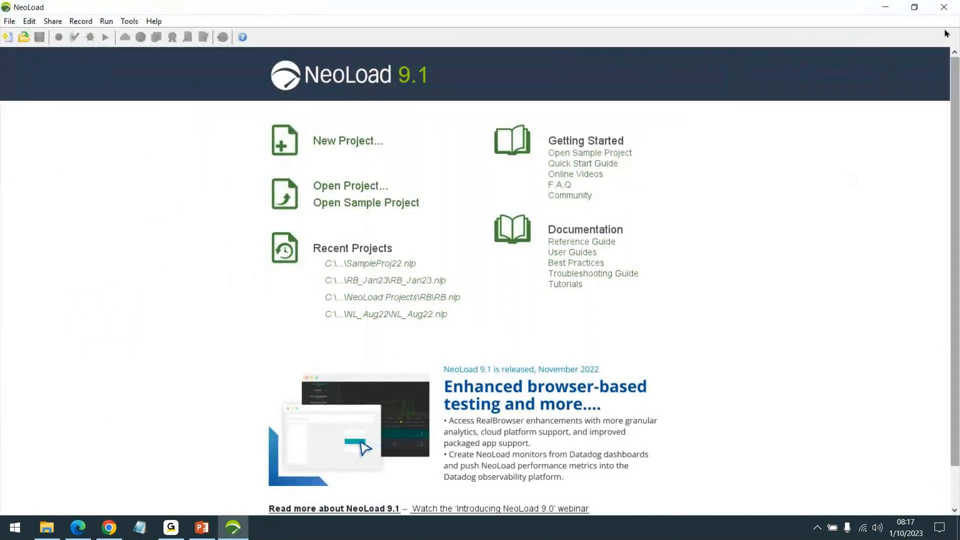
{"action": "left_click", "coordinate": [950, 8]}
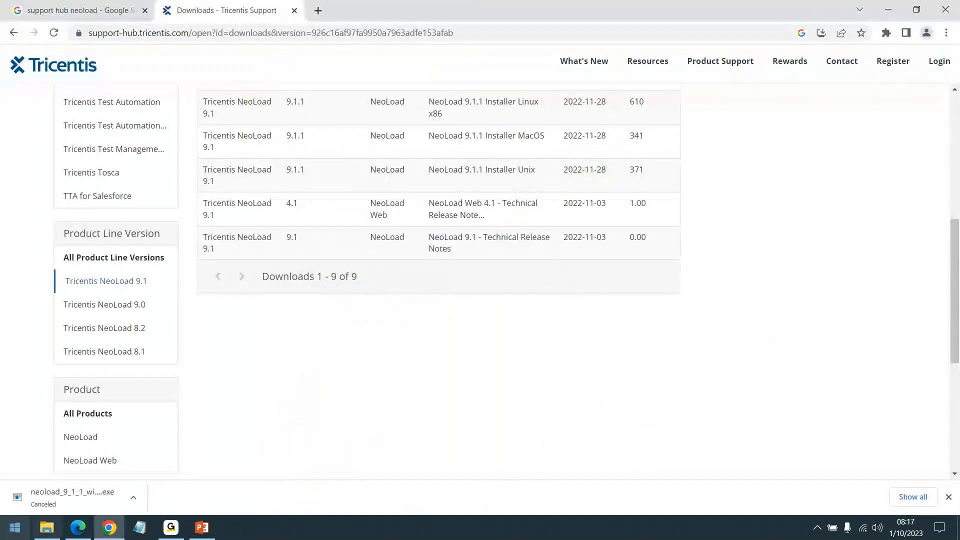
Step: Open the Windows "Add or remove programs" settings
{"action": "key", "text": "super"}
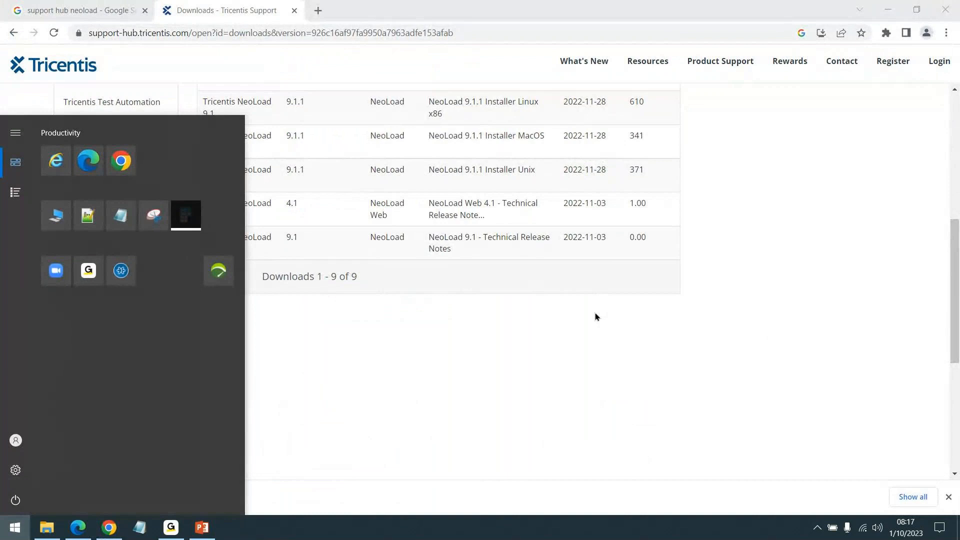
{"action": "type", "text": "add or"}
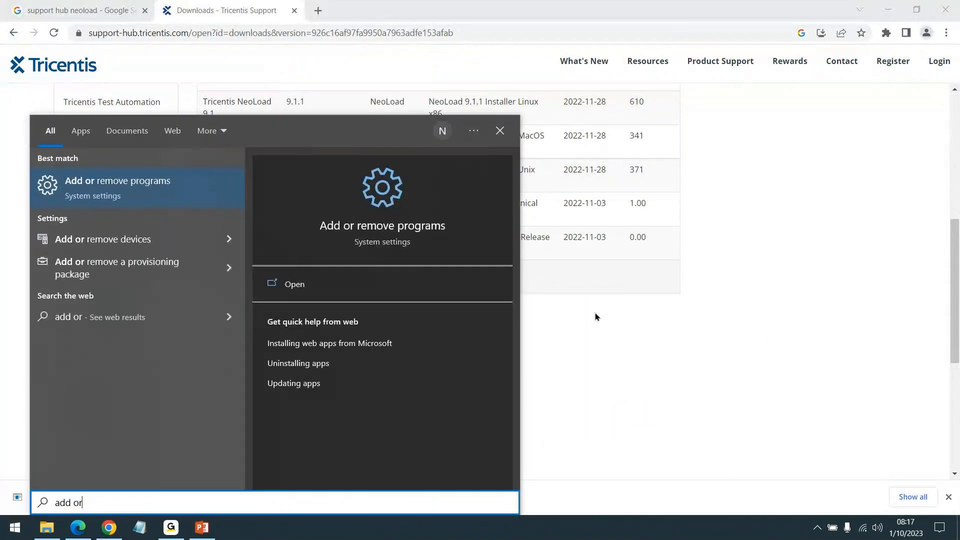
{"action": "key", "text": "Return"}
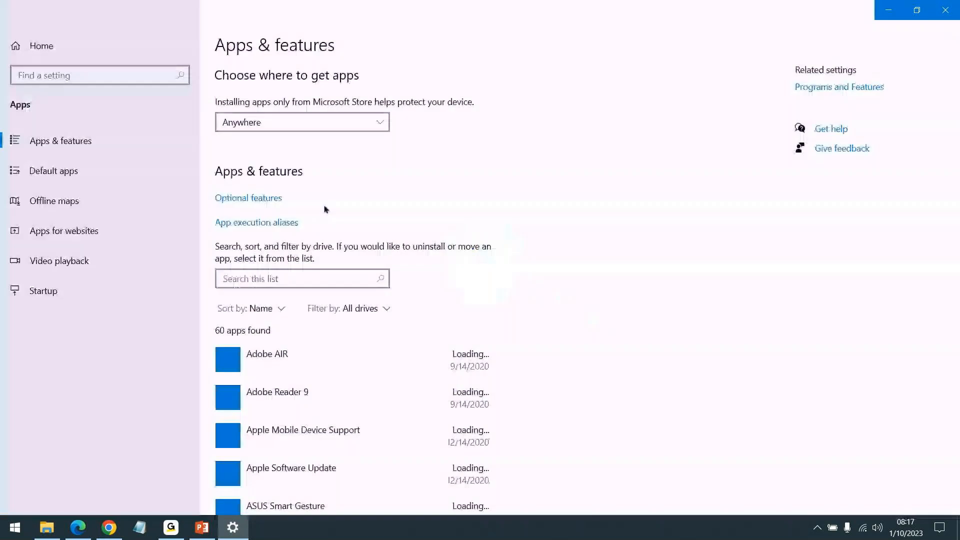
Step: Launch the uninstaller for NeoLoad 9.1.1 from the installed apps list
{"action": "scroll", "coordinate": [416, 313], "scroll_direction": "down", "scroll_amount": 1}
{"action": "scroll", "coordinate": [417, 316], "scroll_direction": "down", "scroll_amount": 10}
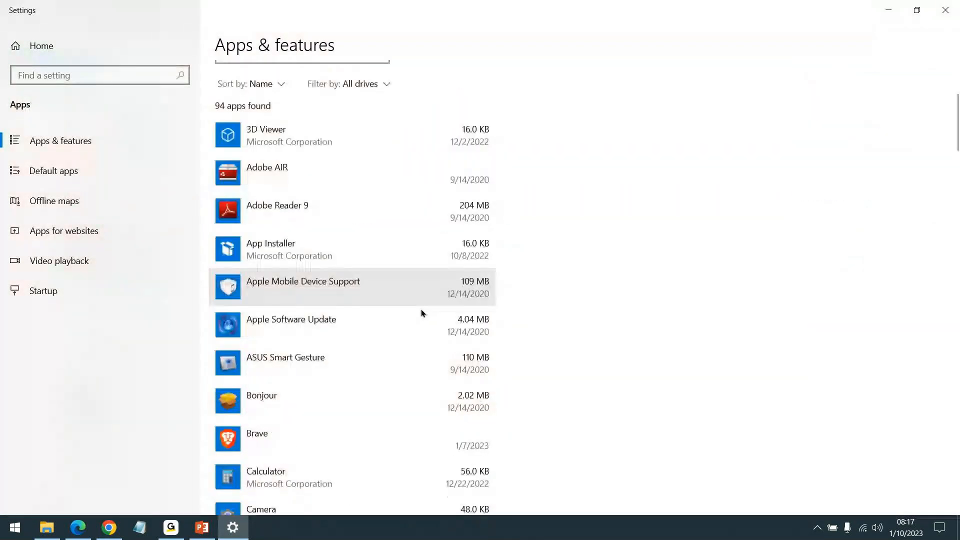
{"action": "scroll", "coordinate": [592, 282], "scroll_direction": "down", "scroll_amount": 20}
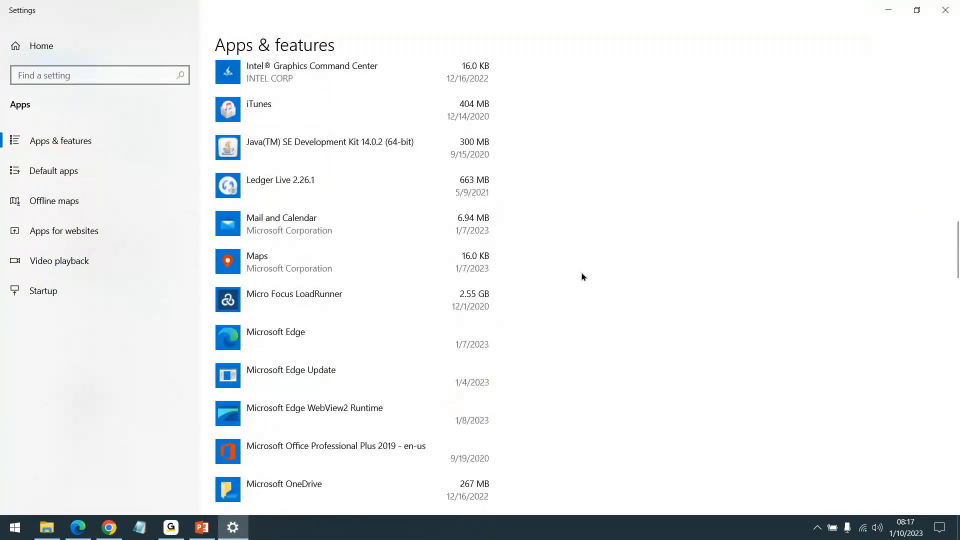
{"action": "scroll", "coordinate": [315, 352], "scroll_direction": "down", "scroll_amount": 5}
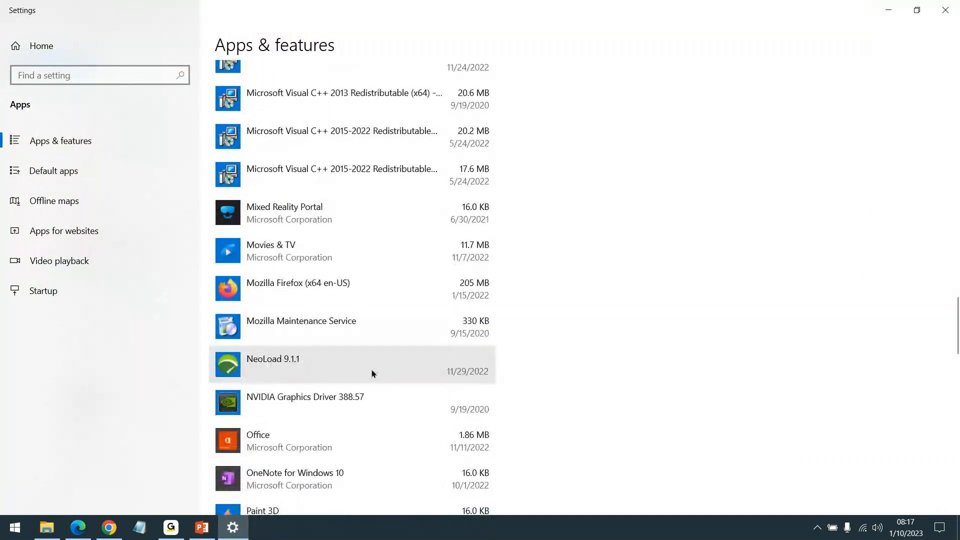
{"action": "left_click", "coordinate": [301, 290]}
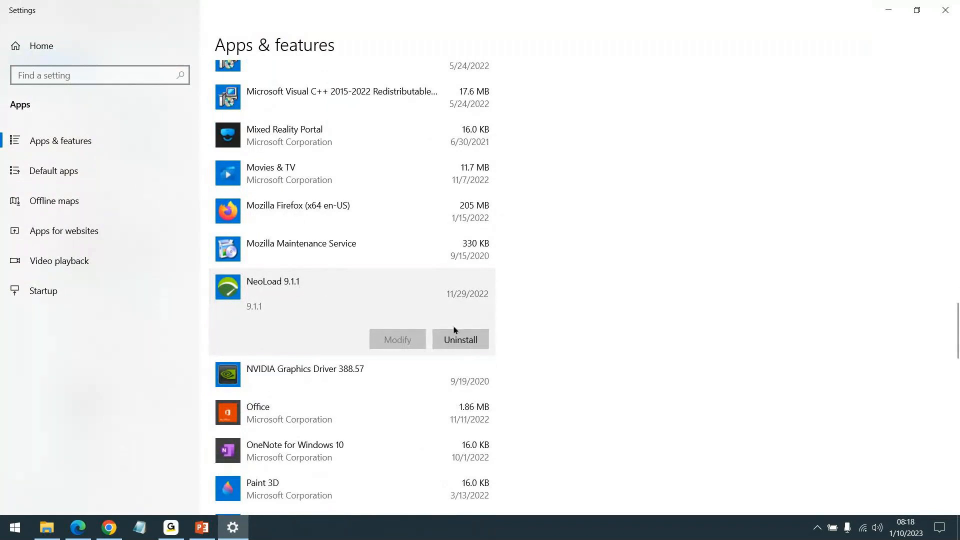
{"action": "left_click", "coordinate": [460, 338]}
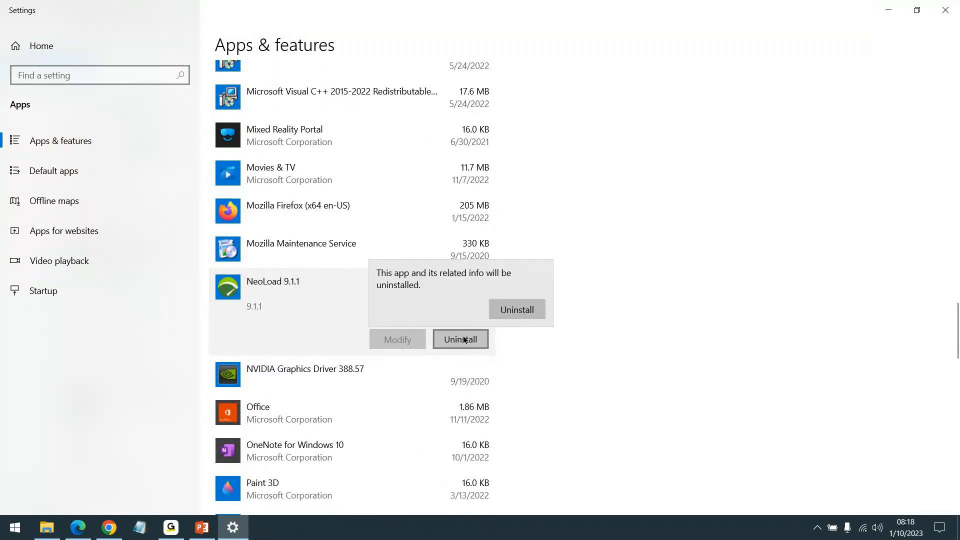
{"action": "left_click", "coordinate": [521, 316]}
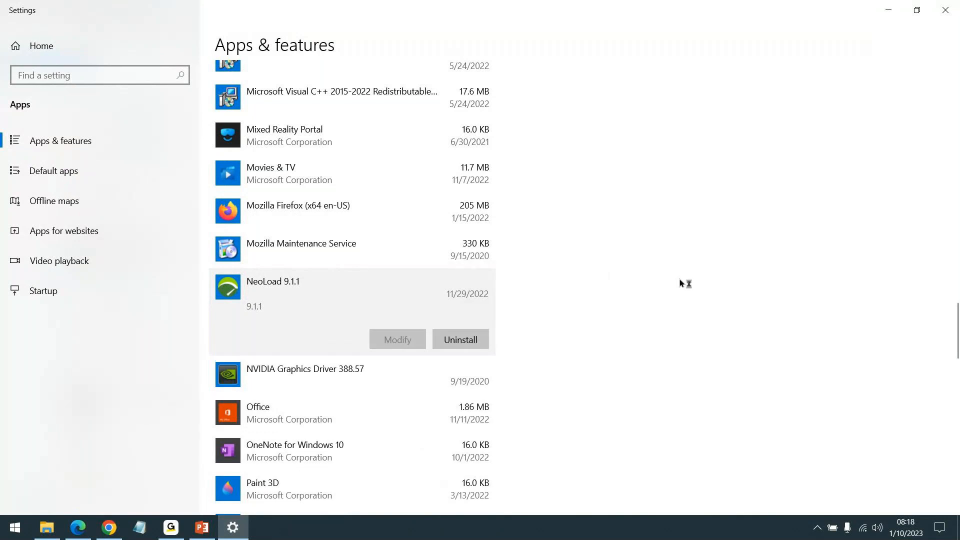
{"action": "scroll", "coordinate": [680, 280], "scroll_direction": "down", "scroll_amount": 2}
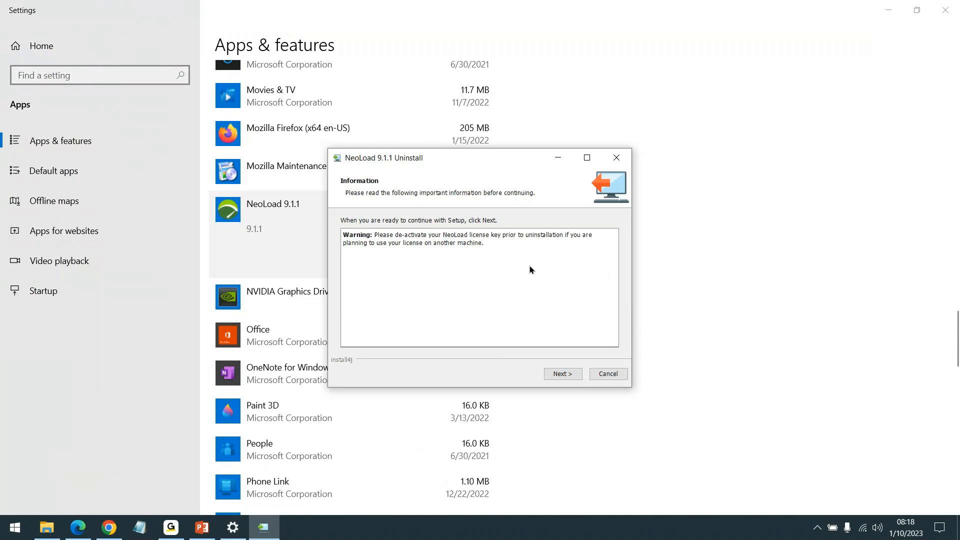
Step: Complete the NeoLoad 9.1.1 uninstall wizard, minimize the Settings window and close the finished uninstaller
{"action": "left_click", "coordinate": [569, 374]}
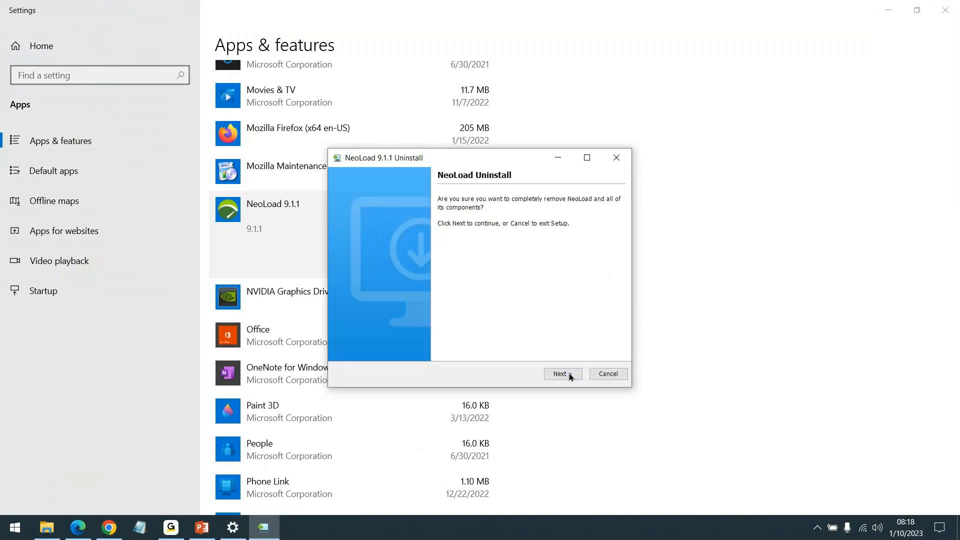
{"action": "left_click", "coordinate": [564, 375]}
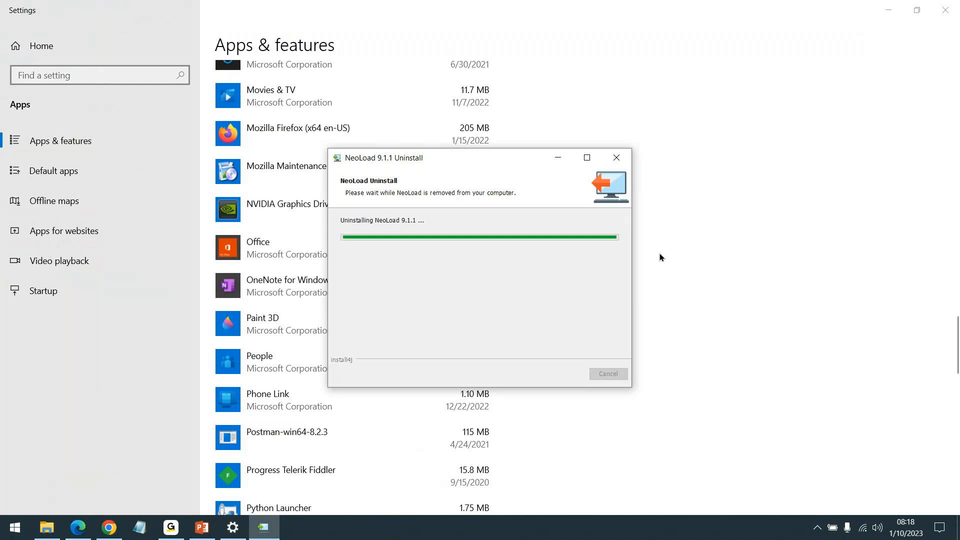
{"action": "left_click", "coordinate": [888, 10]}
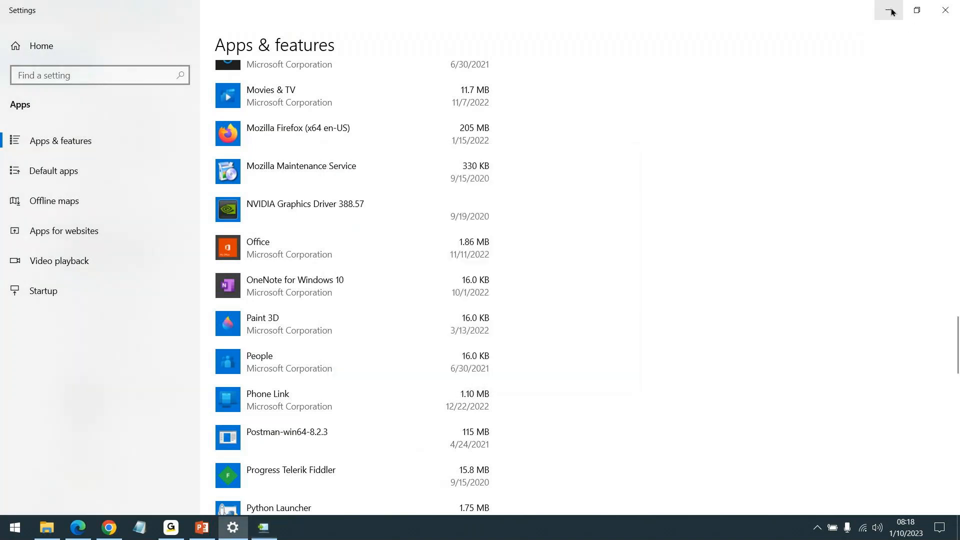
{"action": "left_click", "coordinate": [958, 528]}
{"action": "left_click", "coordinate": [270, 527]}
{"action": "left_click", "coordinate": [595, 380]}
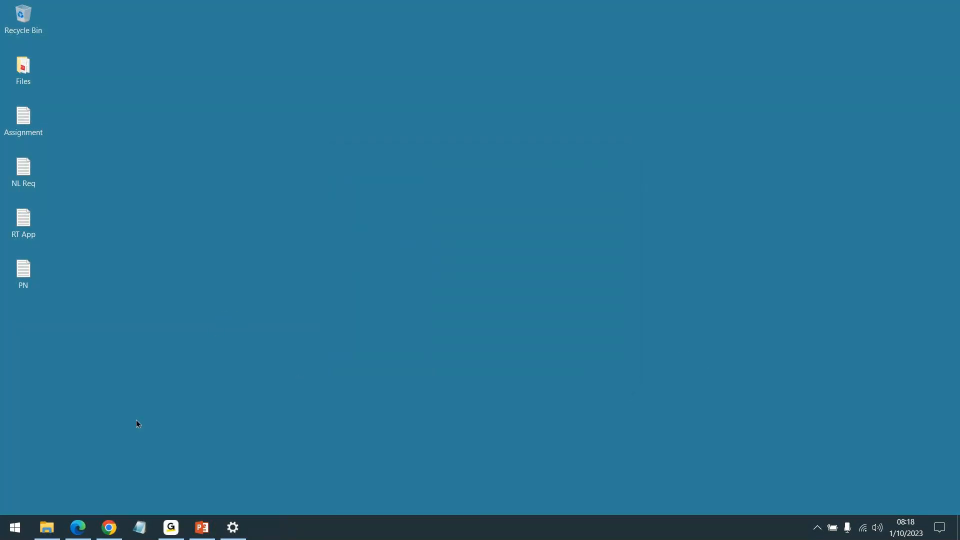
Step: Run the neoload_9_1_1_windows_x64 installer from the Downloads folder and minimize File Explorer
{"action": "left_click", "coordinate": [45, 530]}
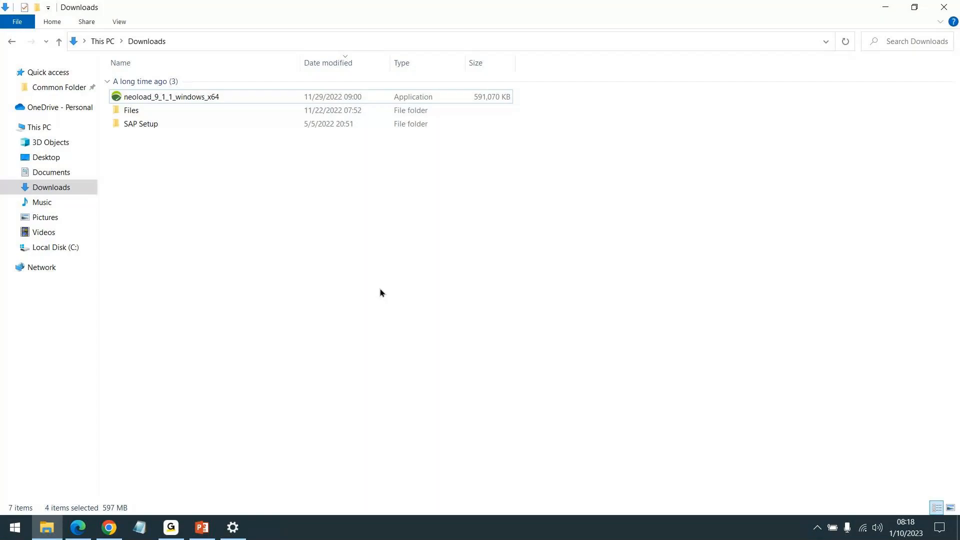
{"action": "double_click", "coordinate": [220, 98]}
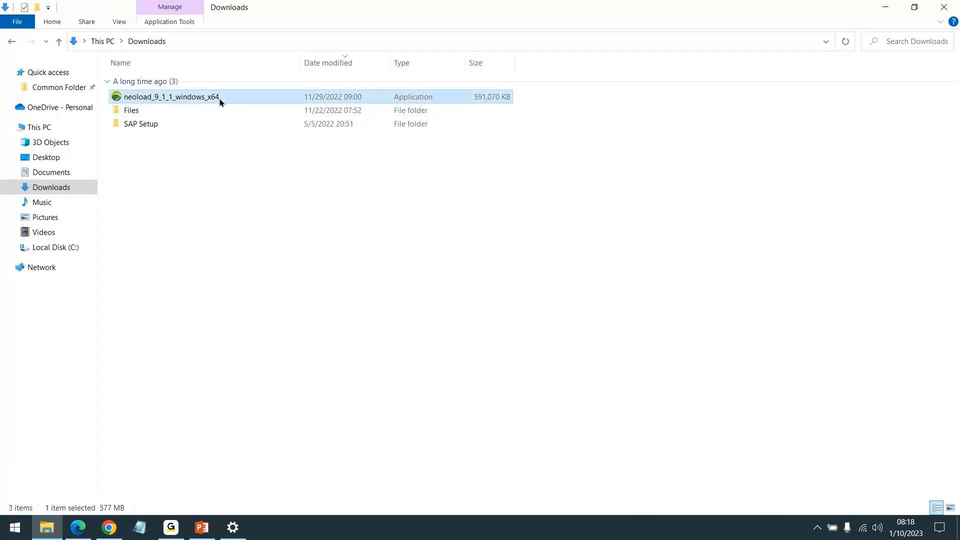
{"action": "left_click_drag", "start_coordinate": [444, 229], "coordinate": [472, 226]}
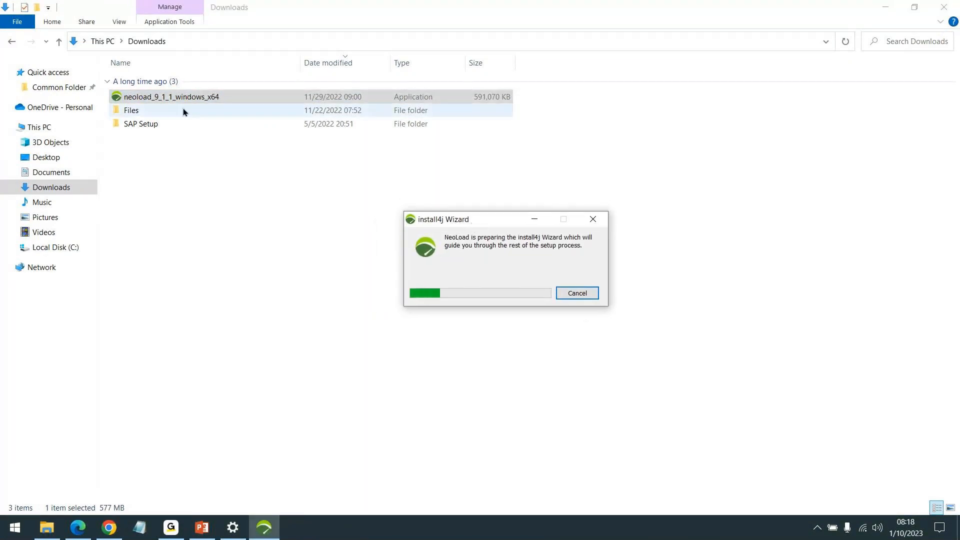
{"action": "left_click", "coordinate": [214, 225]}
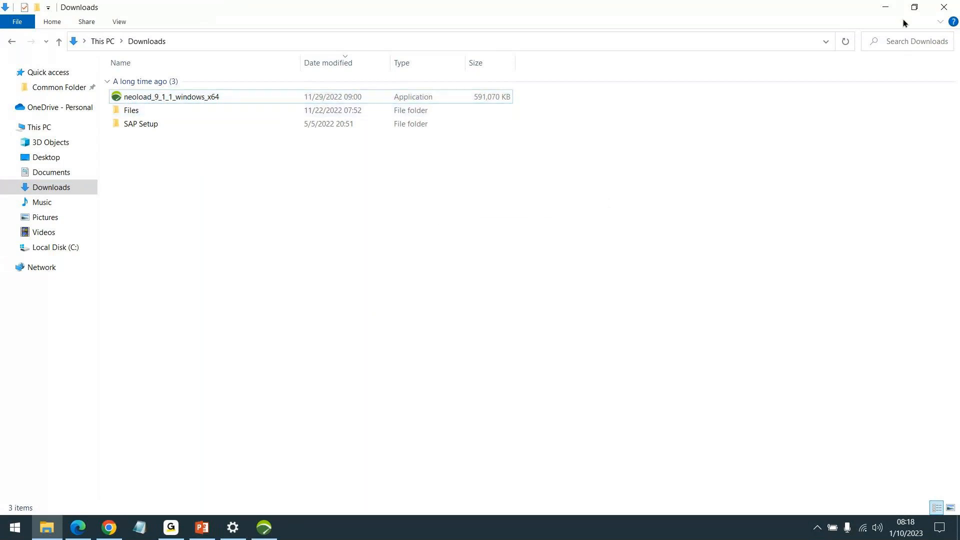
{"action": "left_click", "coordinate": [886, 8]}
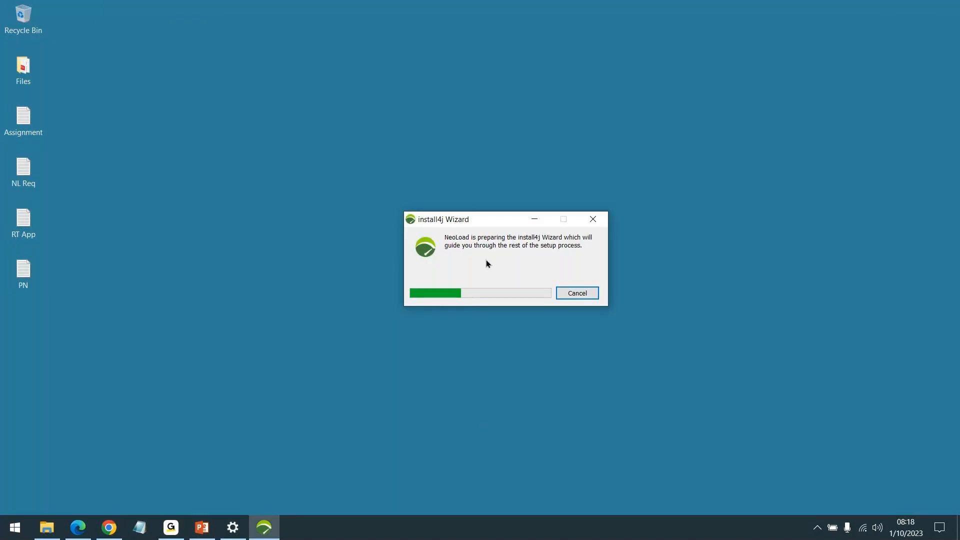
Step: Switch to Chrome and review the NeoLoad 9.1.1 installers in the Tricentis Support Hub downloads list
{"action": "left_click", "coordinate": [108, 530]}
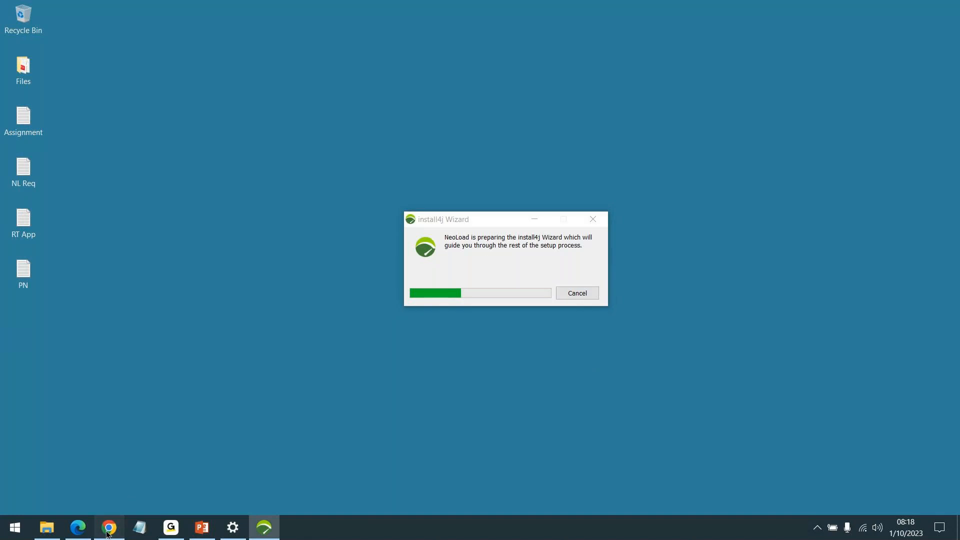
{"action": "scroll", "coordinate": [625, 328], "scroll_direction": "up", "scroll_amount": 5}
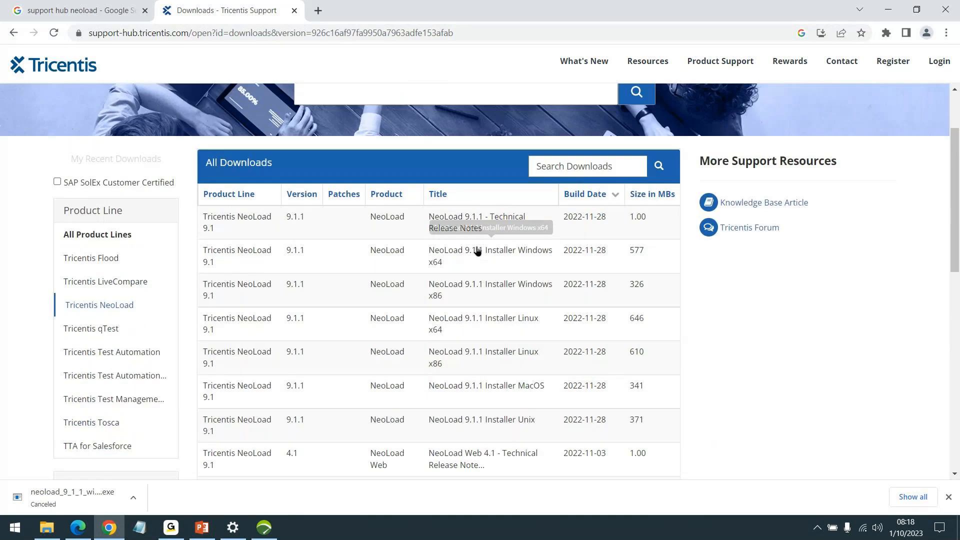
{"action": "scroll", "coordinate": [785, 342], "scroll_direction": "down", "scroll_amount": 1}
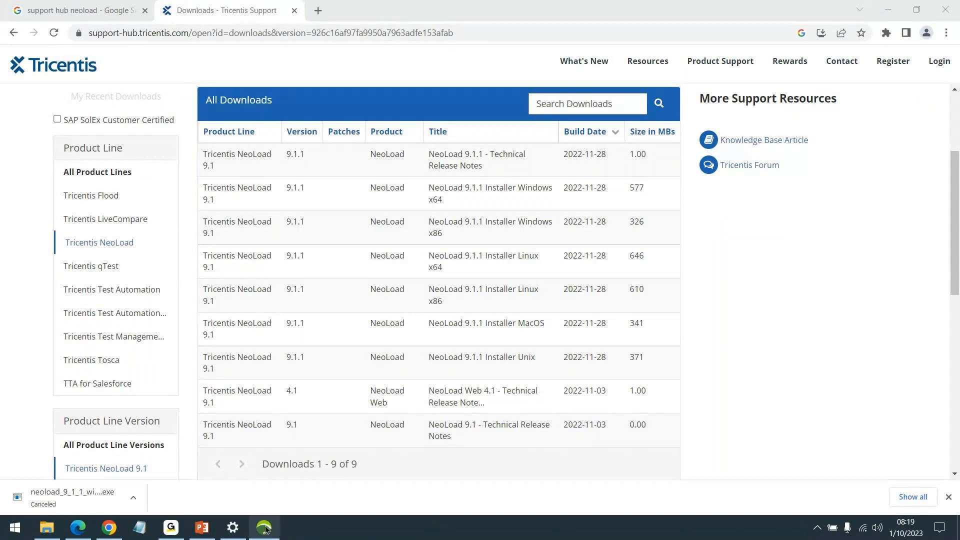
Step: Switch to the NeoLoad installer, confirm English as the setup language and minimize the browser
{"action": "left_click", "coordinate": [264, 527]}
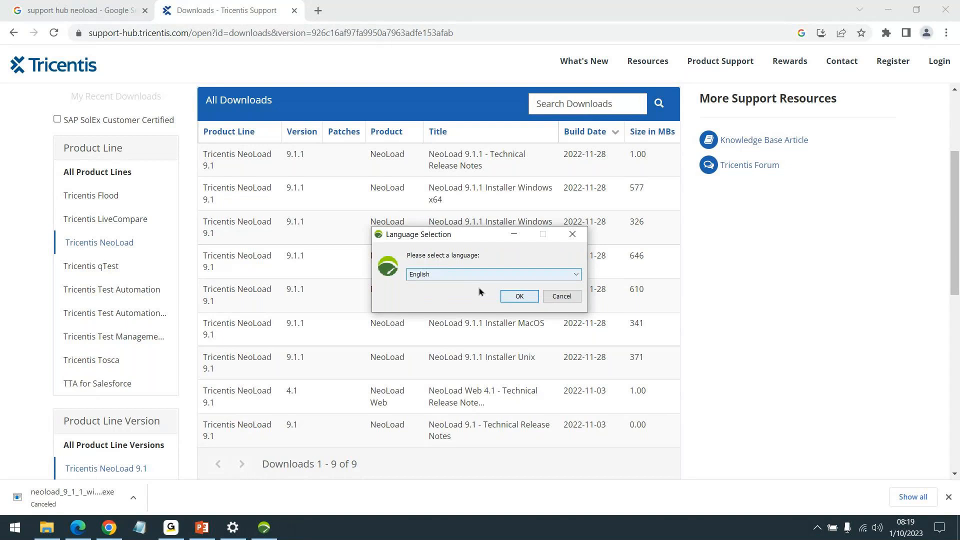
{"action": "left_click", "coordinate": [519, 296]}
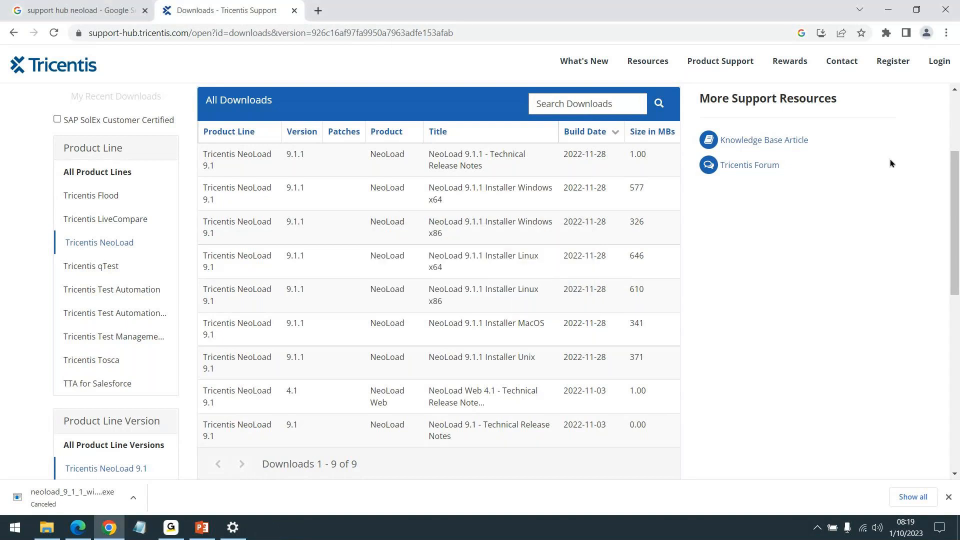
{"action": "left_click", "coordinate": [888, 9]}
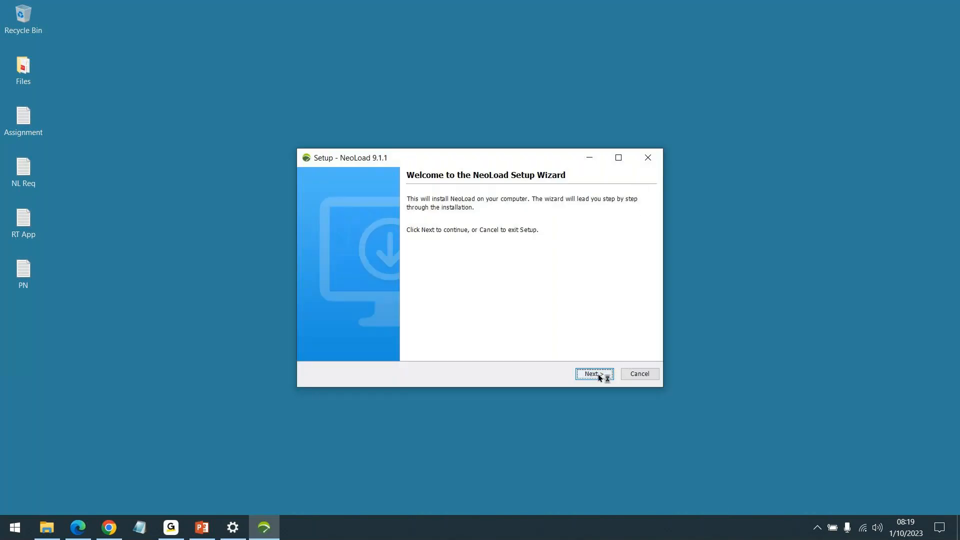
Step: Accept the license terms in the NeoLoad setup wizard and continue with the Controller (recommended) installation type
{"action": "left_click", "coordinate": [595, 373]}
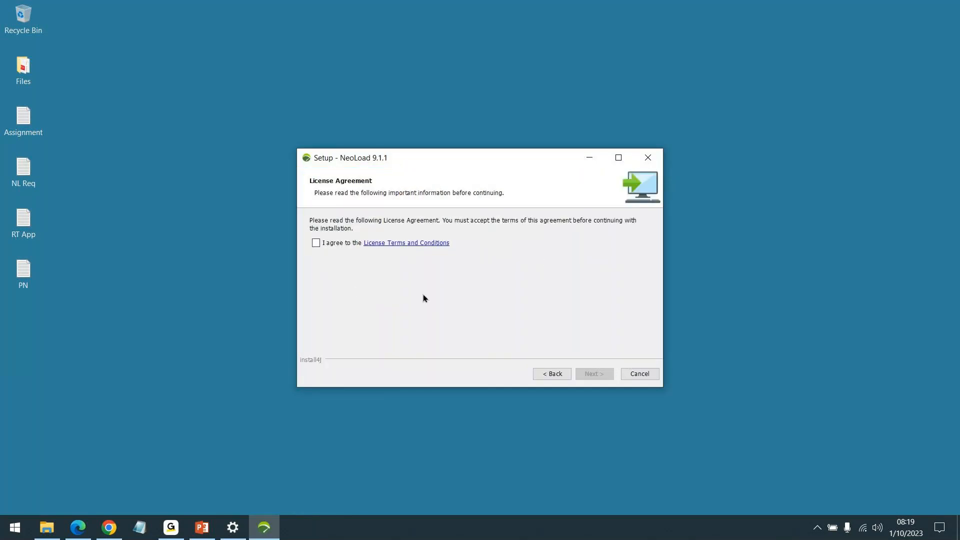
{"action": "left_click", "coordinate": [331, 245]}
{"action": "left_click", "coordinate": [583, 374]}
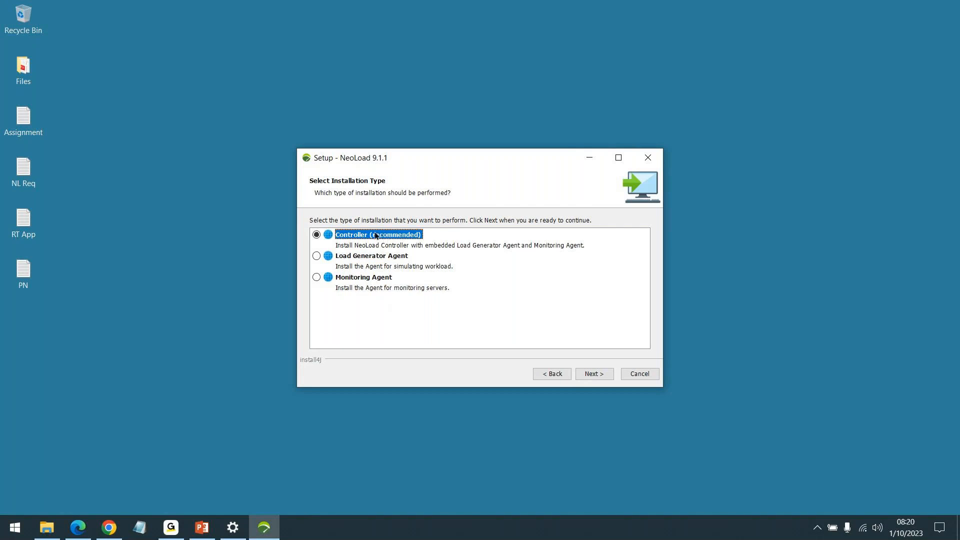
{"action": "left_click", "coordinate": [592, 375]}
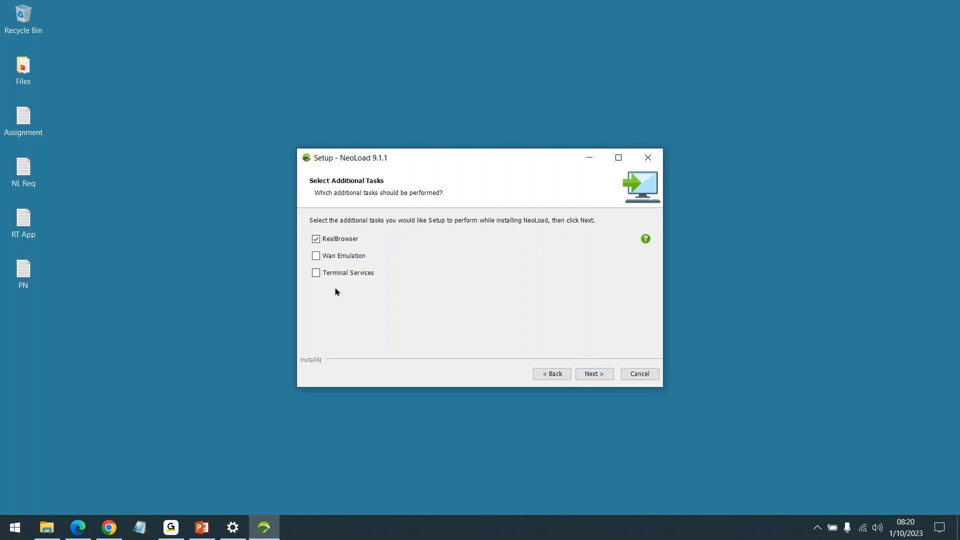
Step: Add Wan Emulation and Terminal Services to RealBrowser as additional installation tasks
{"action": "left_click", "coordinate": [348, 256]}
{"action": "left_click", "coordinate": [348, 271]}
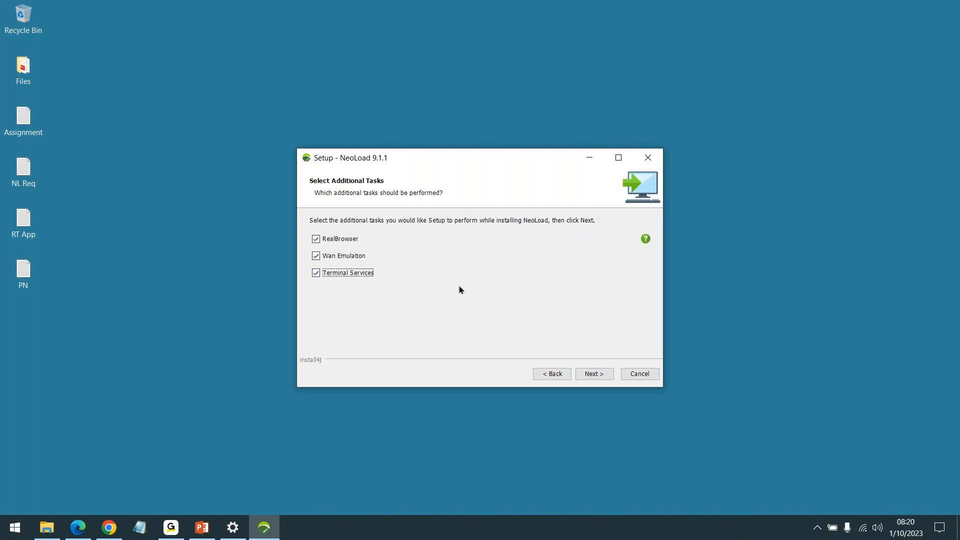
{"action": "left_click", "coordinate": [592, 375]}
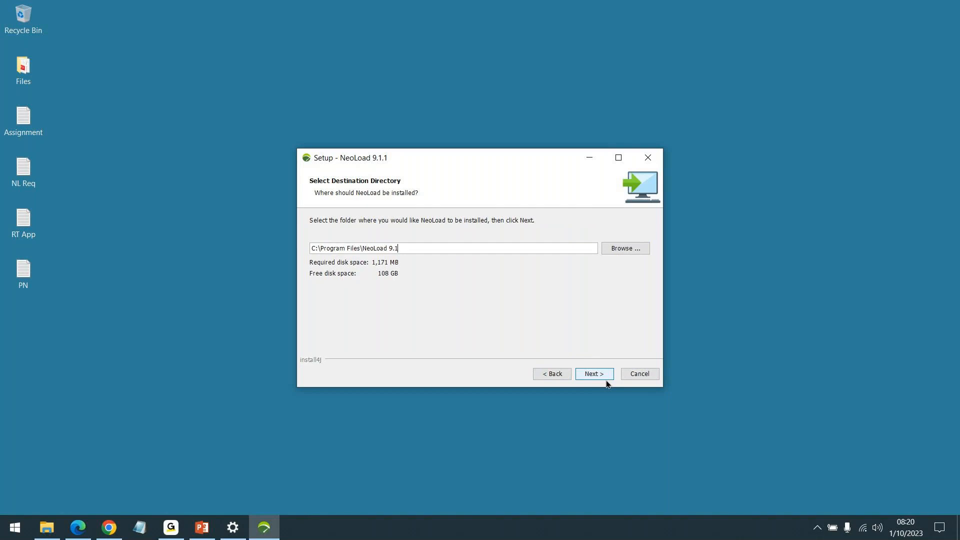
Step: Start the installation to C:\Program Files\NeoLoad 9.1, keeping the NeoLoad 9.1 Start Menu folder and the Network Service account for the services
{"action": "left_click", "coordinate": [588, 376]}
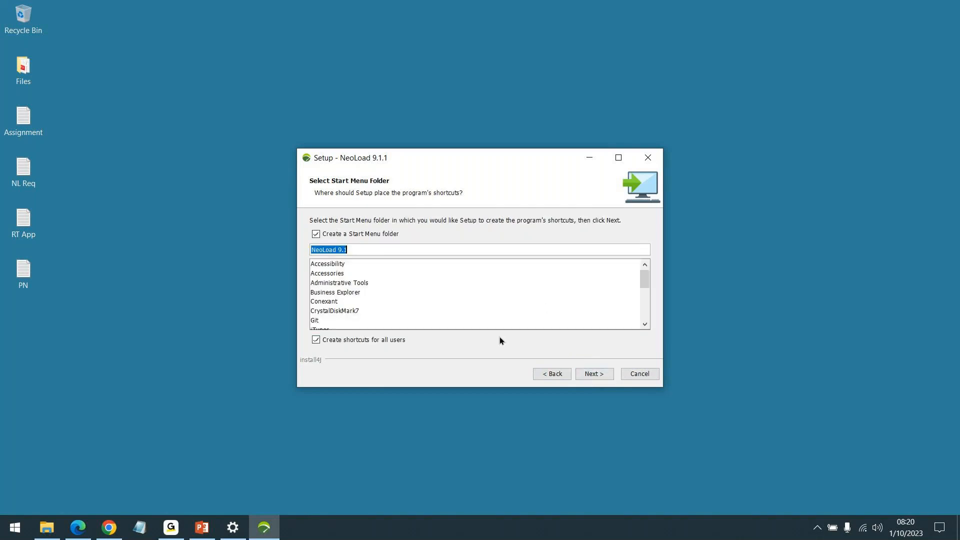
{"action": "left_click", "coordinate": [593, 373]}
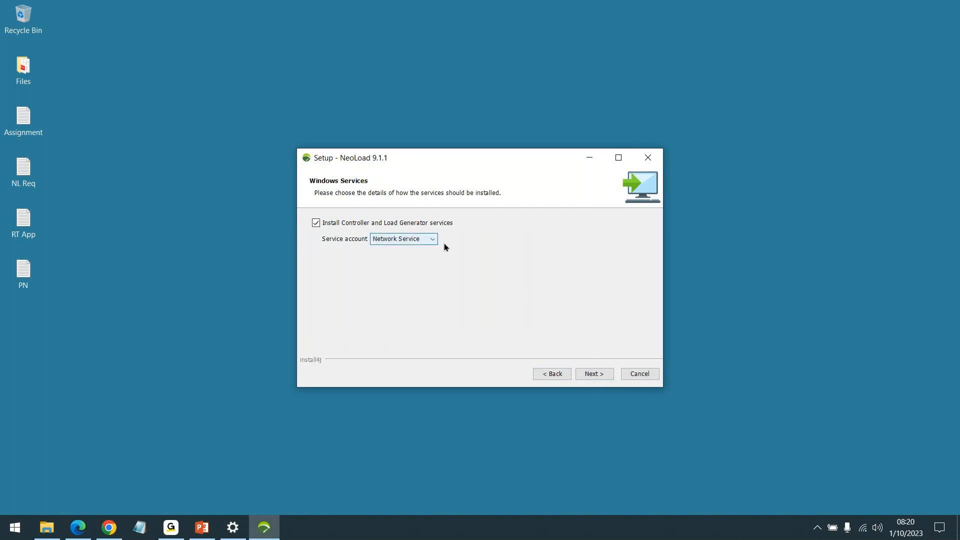
{"action": "left_click", "coordinate": [603, 372]}
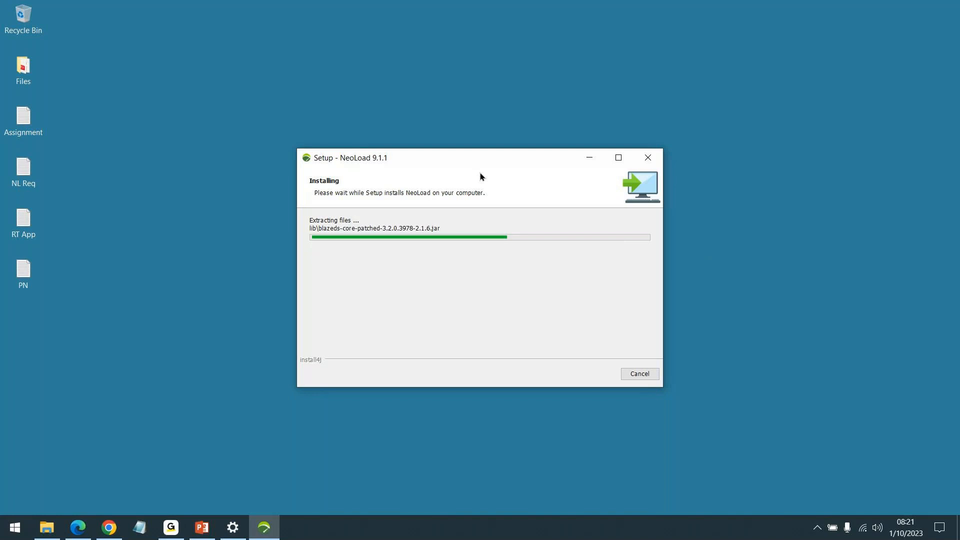
{"action": "left_click", "coordinate": [307, 534]}
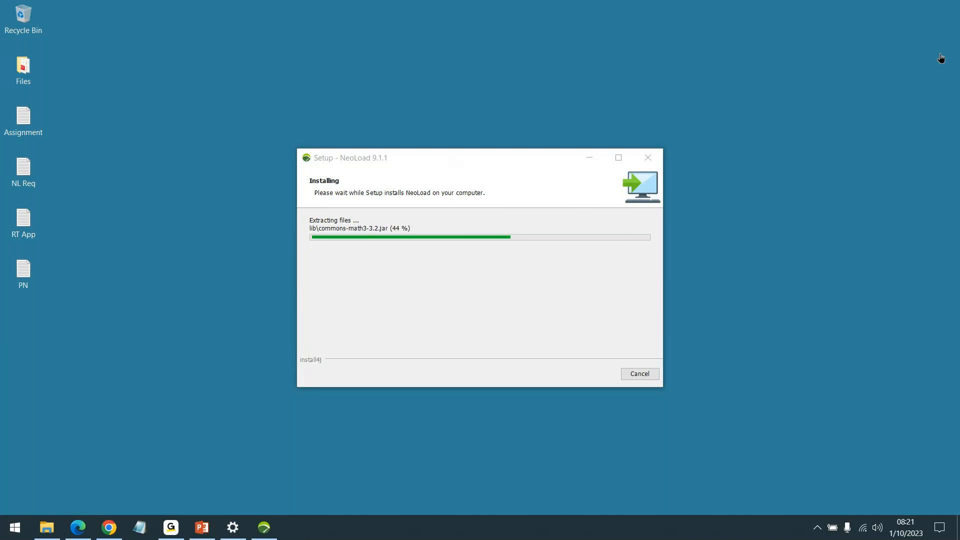
{"action": "left_click", "coordinate": [425, 315]}
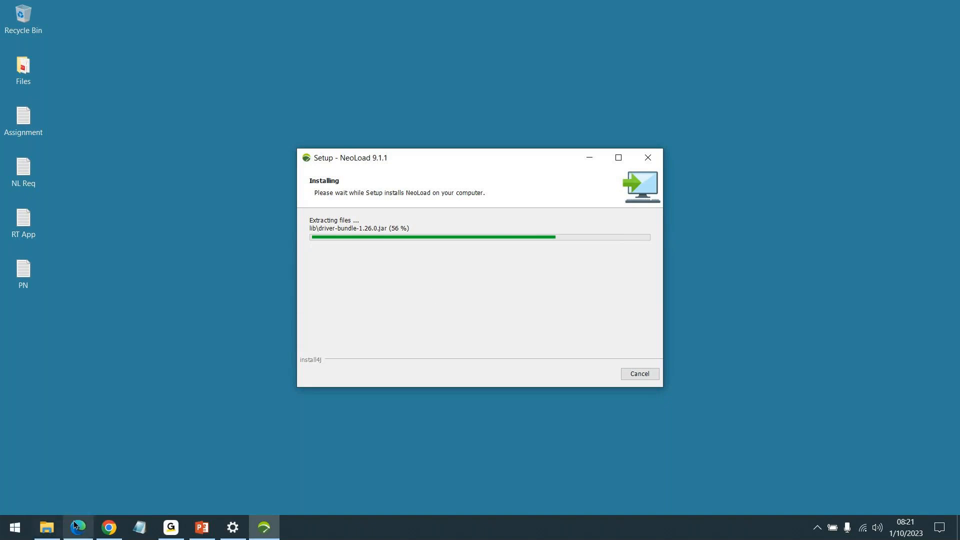
{"action": "left_click", "coordinate": [78, 537]}
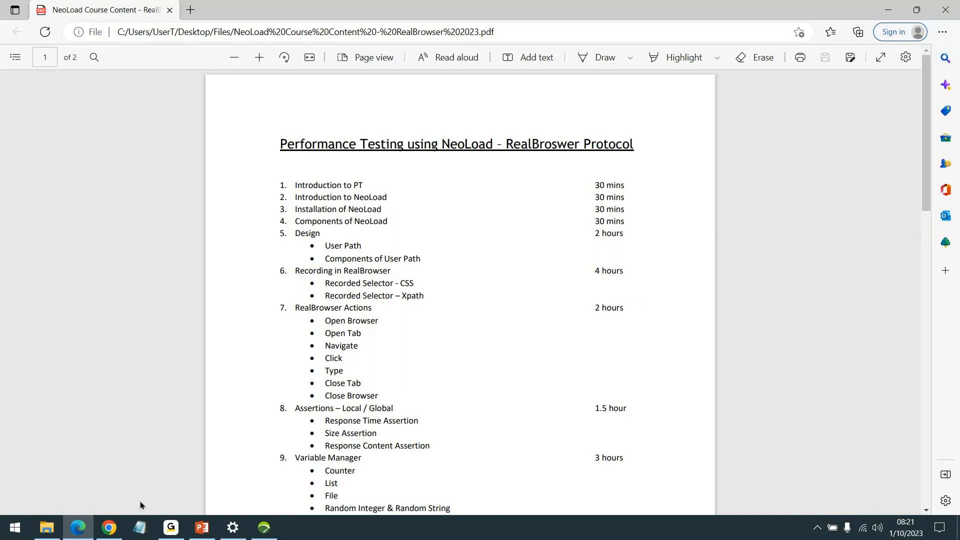
{"action": "left_click", "coordinate": [85, 529]}
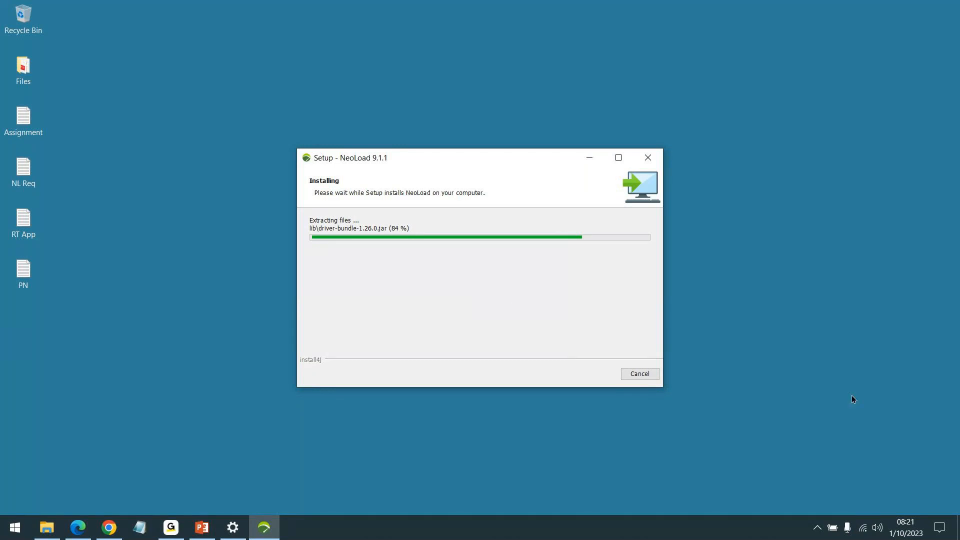
{"action": "left_click", "coordinate": [289, 536]}
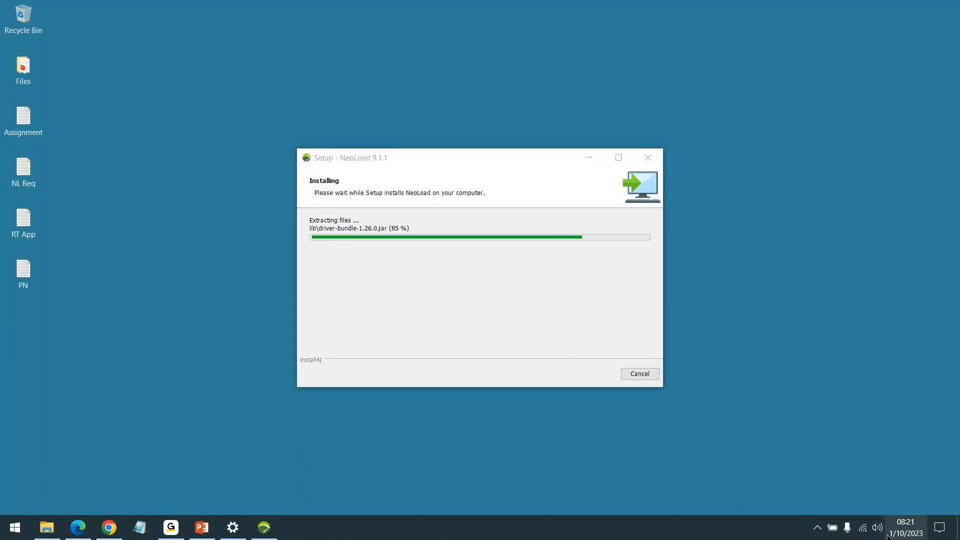
{"action": "left_click", "coordinate": [902, 296]}
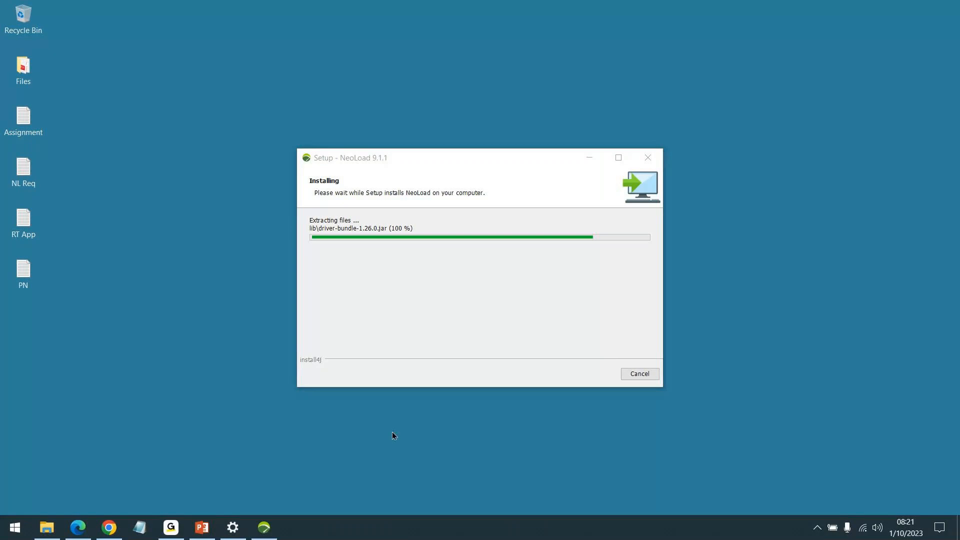
{"action": "left_click", "coordinate": [525, 248]}
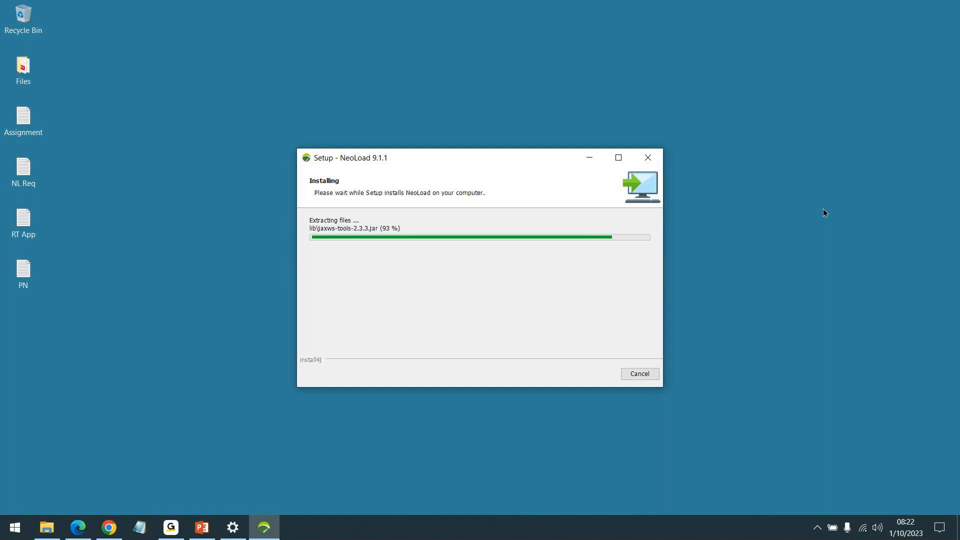
Step: Switch to Chrome, reopen the downloads list from the Tricentis NeoLoad product support page and review it with the download bar dismissed
{"action": "left_click", "coordinate": [109, 527]}
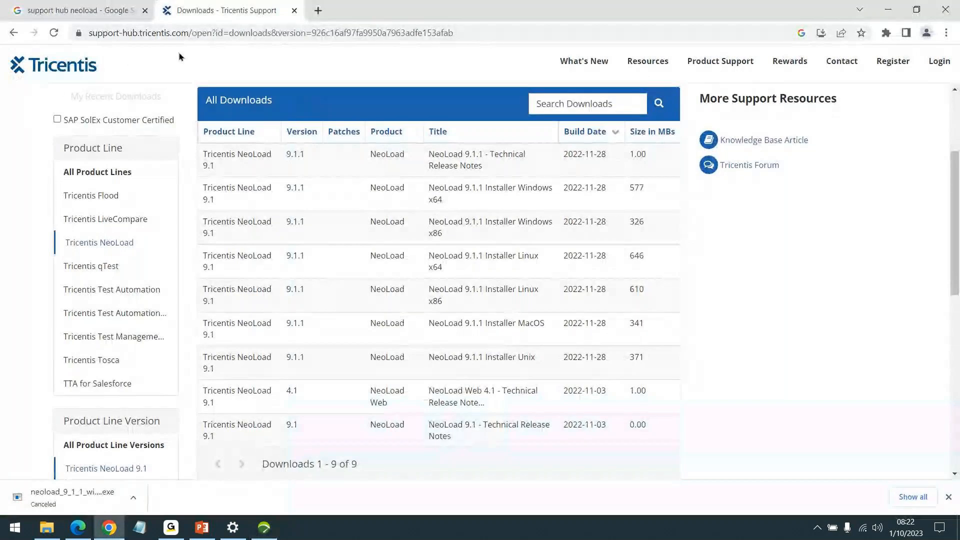
{"action": "left_click", "coordinate": [87, 60]}
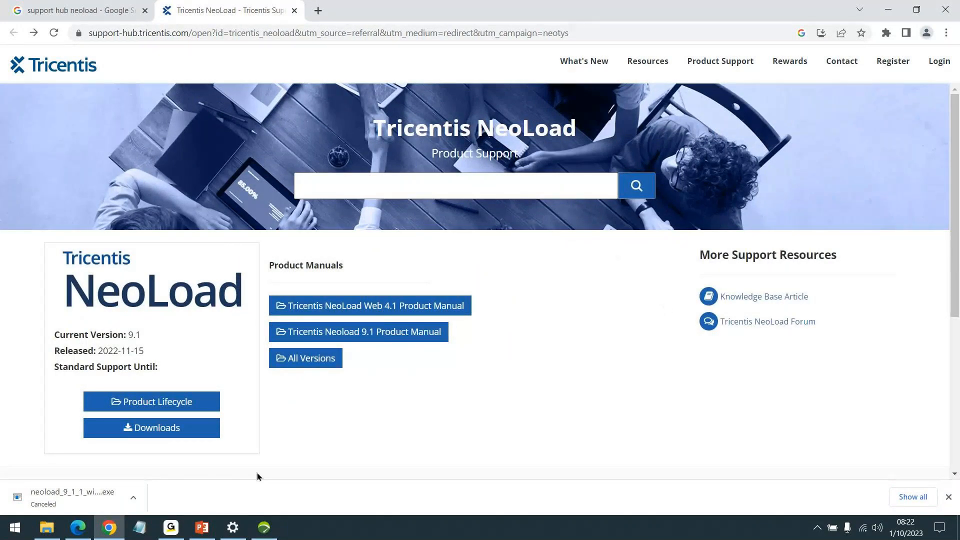
{"action": "left_click", "coordinate": [175, 431]}
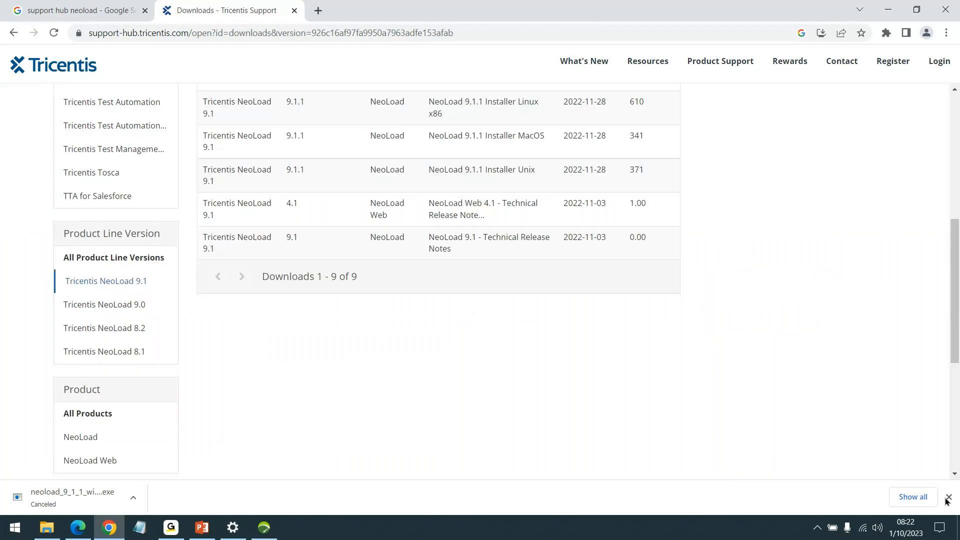
{"action": "left_click", "coordinate": [948, 498]}
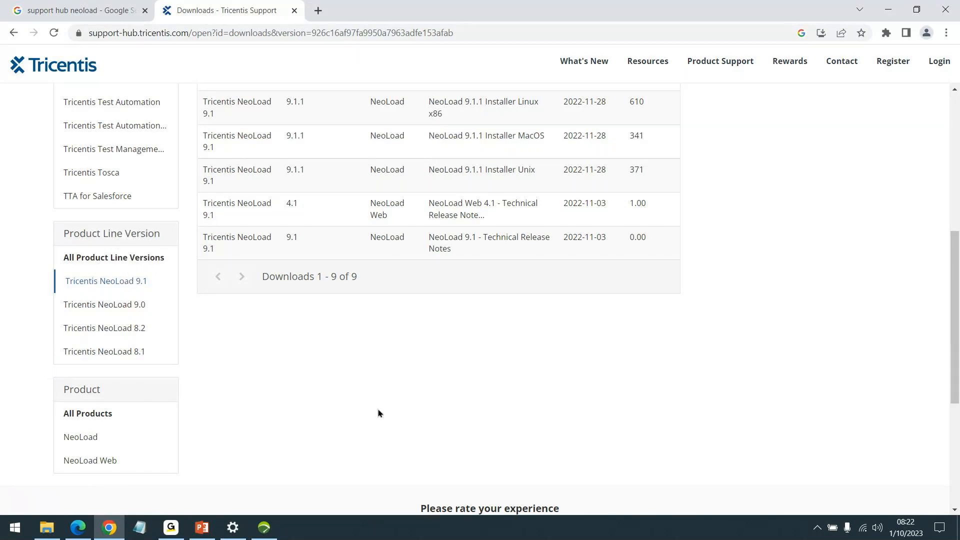
{"action": "scroll", "coordinate": [811, 344], "scroll_direction": "up", "scroll_amount": 2}
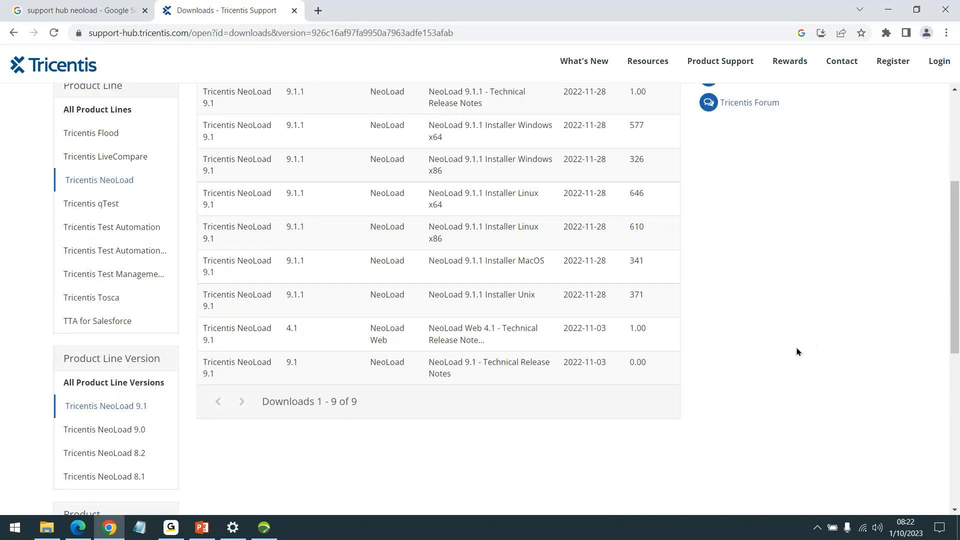
{"action": "scroll", "coordinate": [796, 351], "scroll_direction": "up", "scroll_amount": 4}
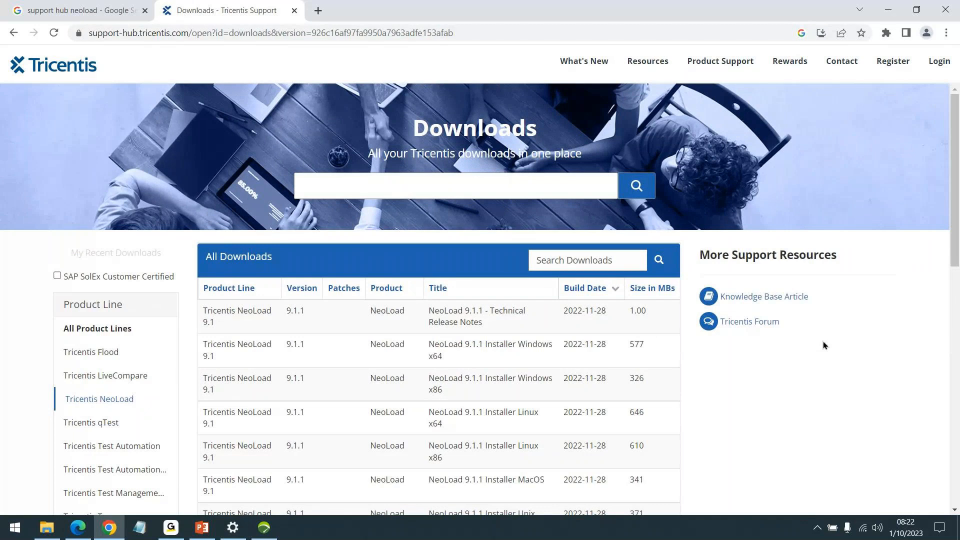
{"action": "scroll", "coordinate": [850, 341], "scroll_direction": "down", "scroll_amount": 1}
{"action": "scroll", "coordinate": [851, 344], "scroll_direction": "down", "scroll_amount": 1}
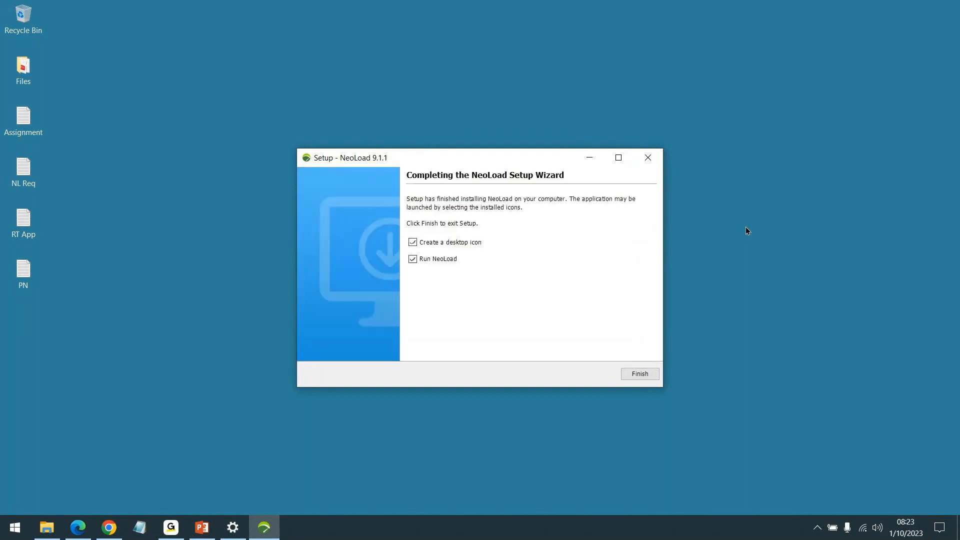
Step: Turn off the desktop icon option and finish the NeoLoad setup wizard with NeoLoad set to run
{"action": "left_click", "coordinate": [450, 244]}
{"action": "left_click", "coordinate": [637, 375]}
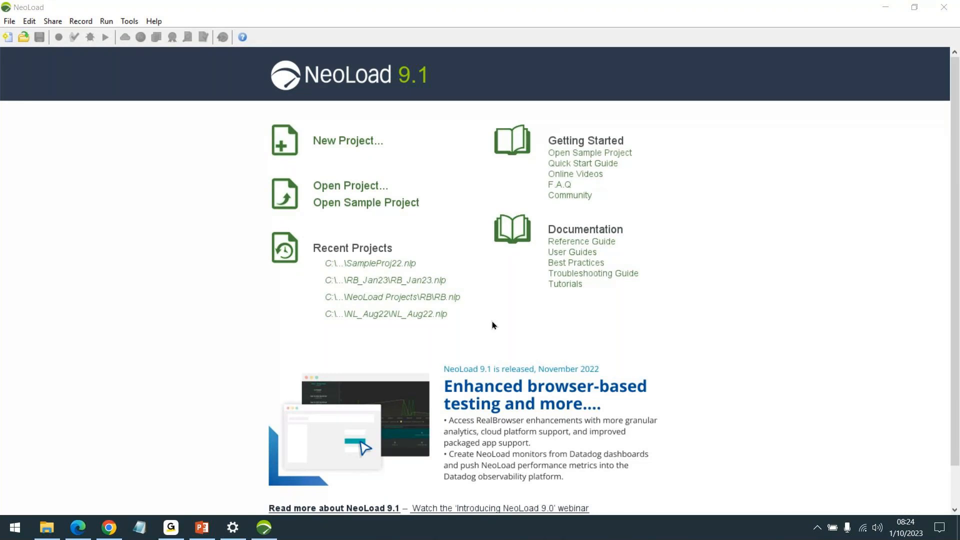
Step: Open the recent project RB_Jan23, collapse the Actions palette and expand the Sample1 user path down to the contents of its Try container
{"action": "left_click", "coordinate": [407, 281]}
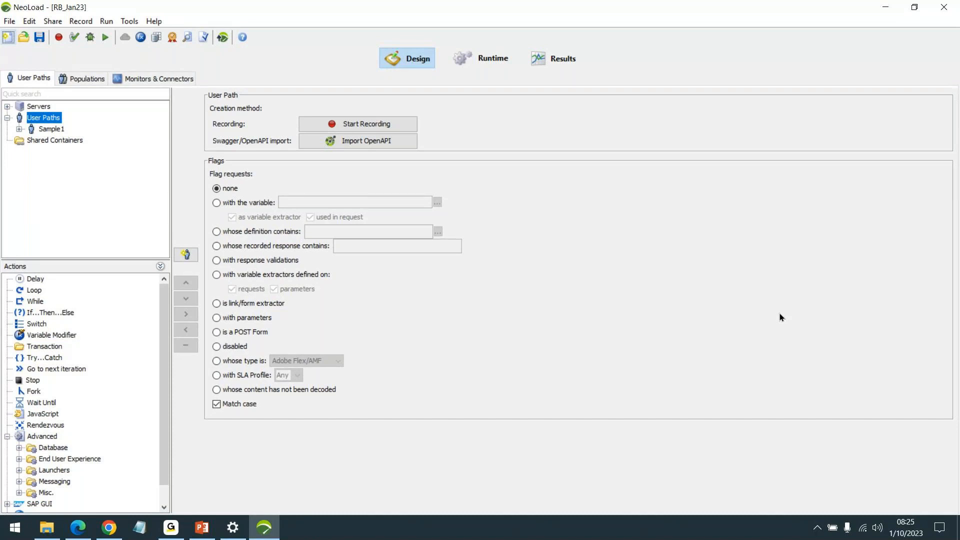
{"action": "left_click", "coordinate": [160, 267]}
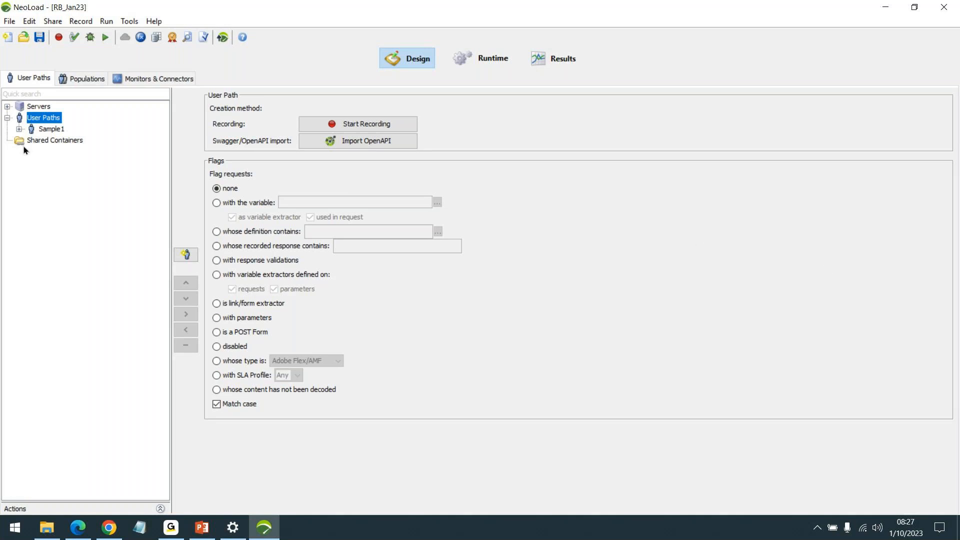
{"action": "left_click", "coordinate": [19, 129]}
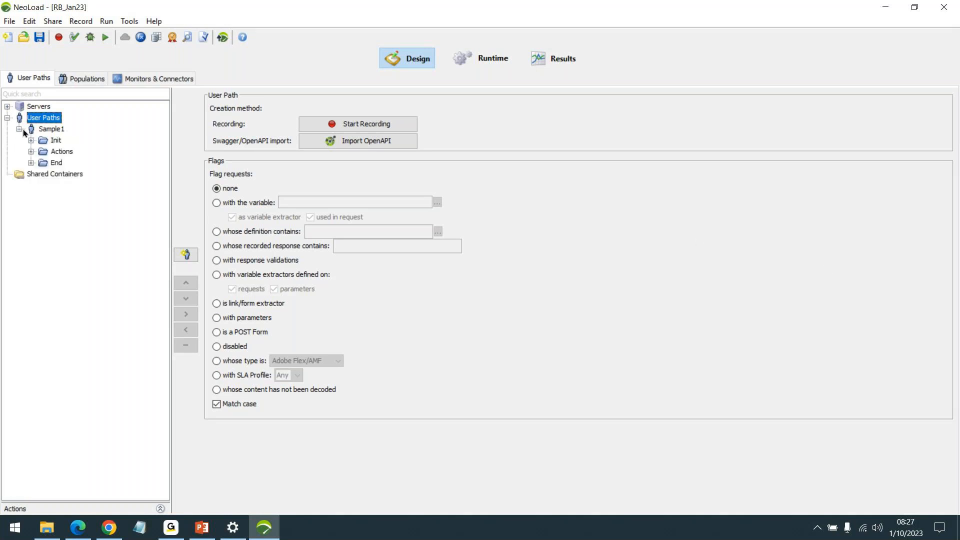
{"action": "left_click", "coordinate": [31, 151]}
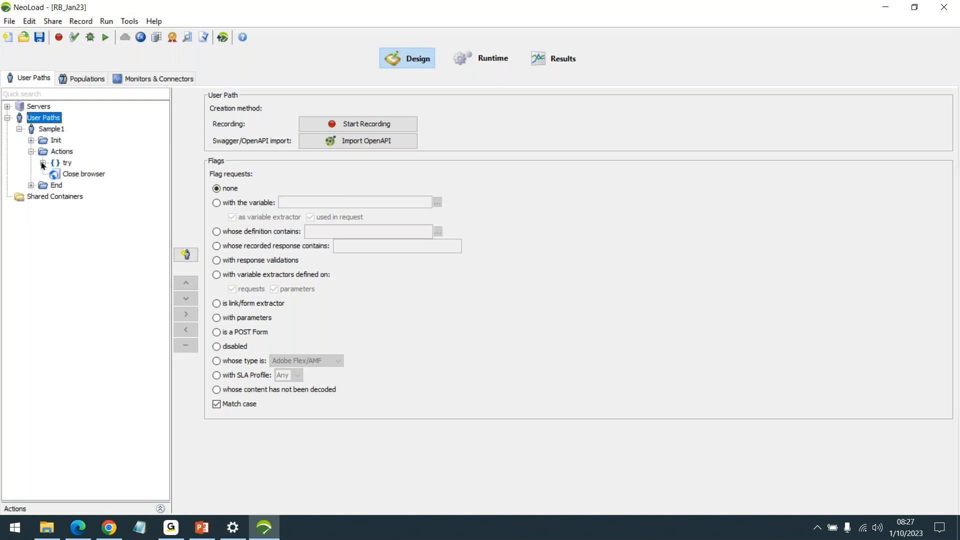
{"action": "left_click", "coordinate": [43, 163]}
{"action": "left_click", "coordinate": [54, 174]}
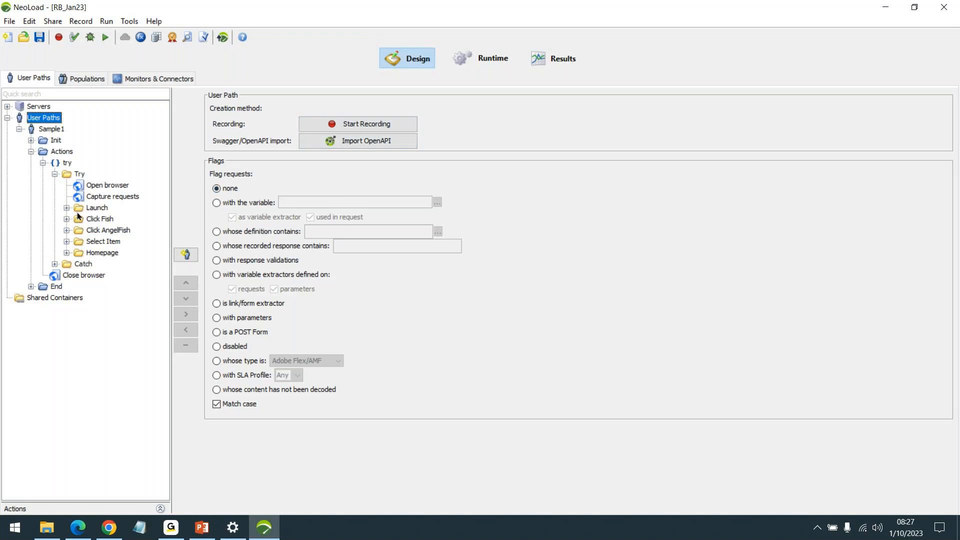
Step: Switch to Chrome, walk through JPetStore's Fish, Angelfish, EST-1 and home pages, and return to NeoLoad
{"action": "left_click", "coordinate": [107, 531]}
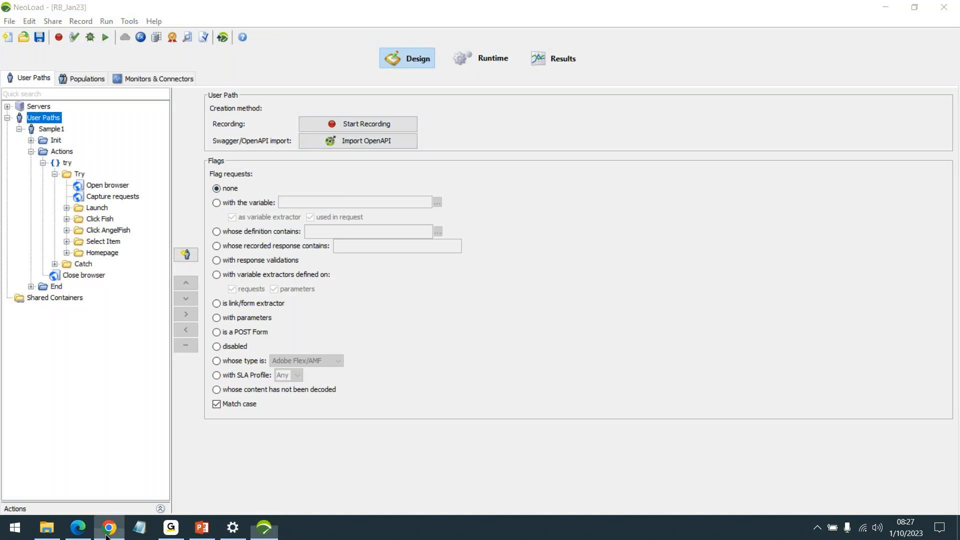
{"action": "left_click", "coordinate": [120, 52]}
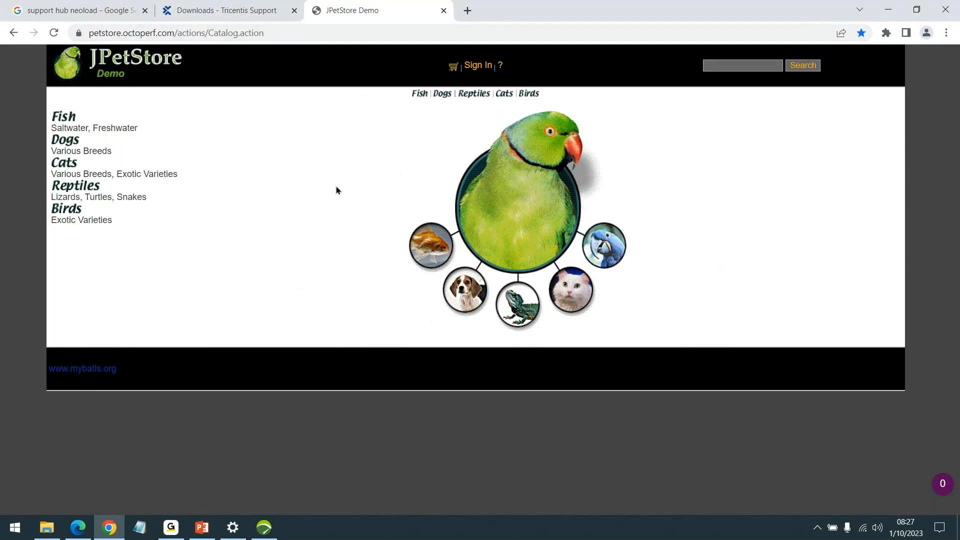
{"action": "left_click", "coordinate": [69, 118]}
{"action": "left_click", "coordinate": [448, 164]}
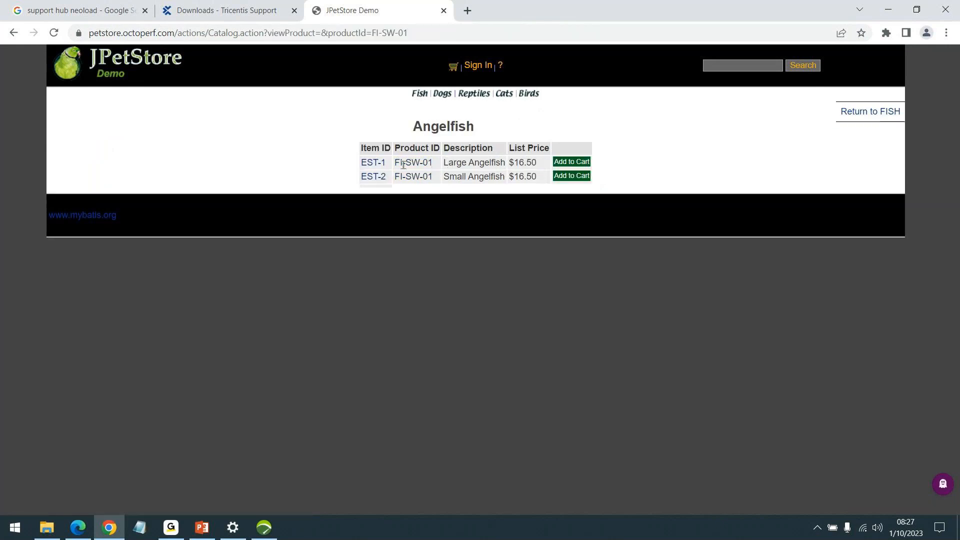
{"action": "left_click", "coordinate": [373, 163]}
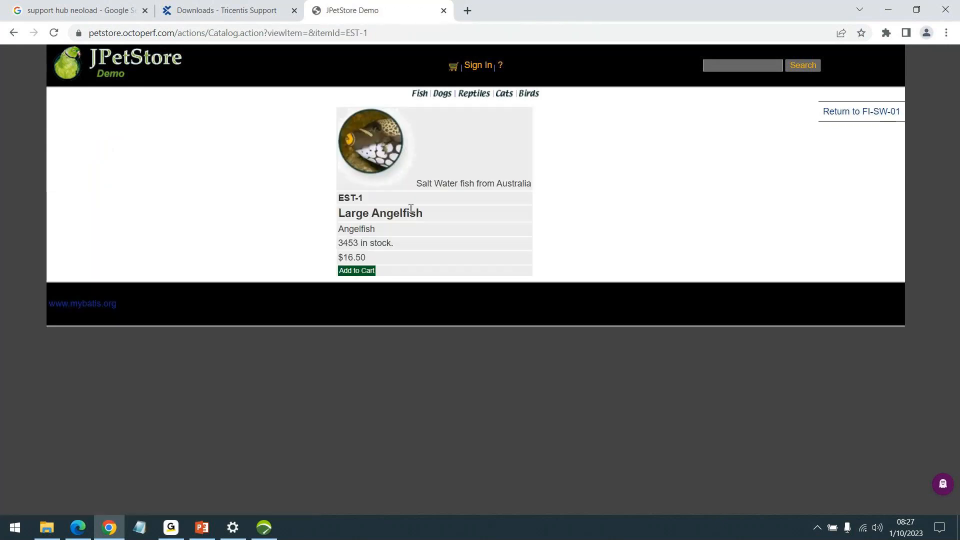
{"action": "left_click", "coordinate": [111, 63]}
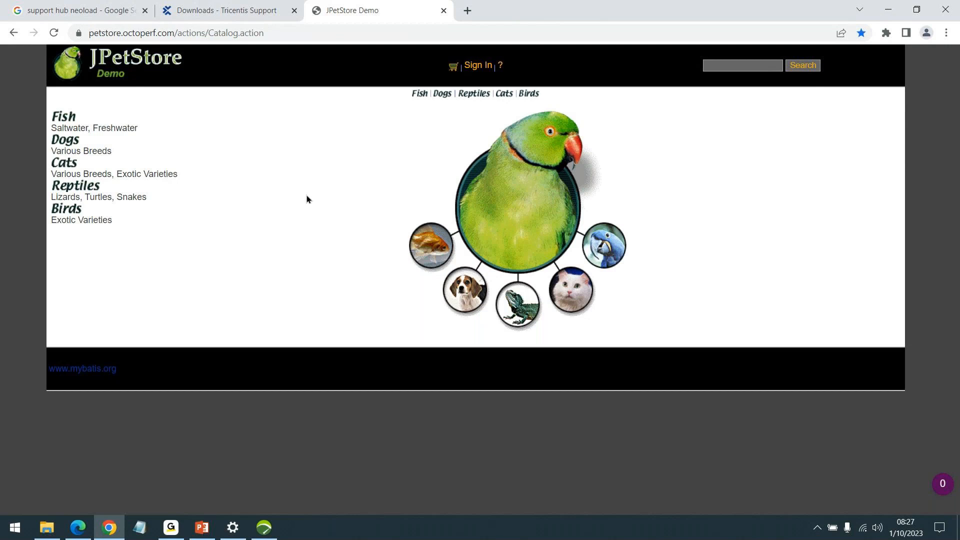
{"action": "left_click", "coordinate": [264, 527]}
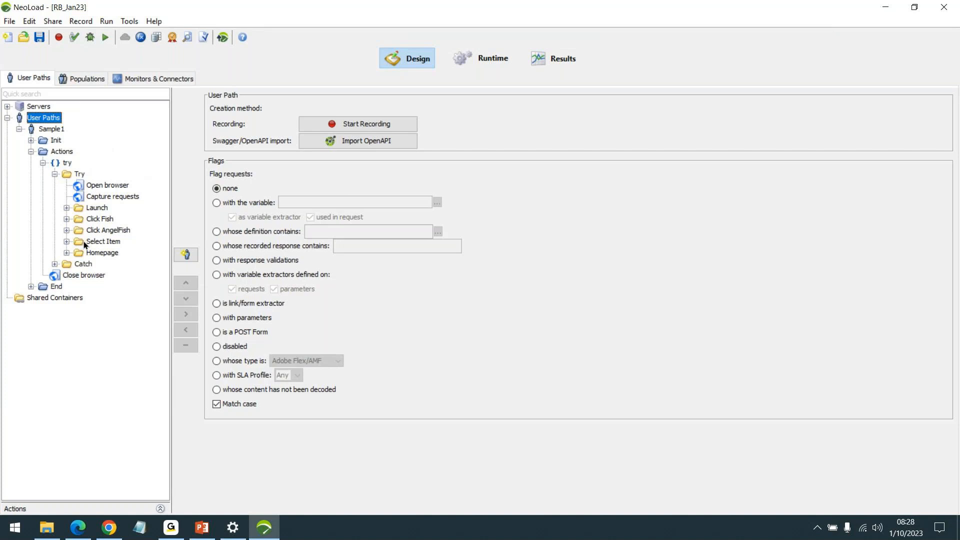
Step: Begin a new recording, review its RealBrowser and Web settings, and choose Internet Explorer as the start client
{"action": "left_click", "coordinate": [392, 125]}
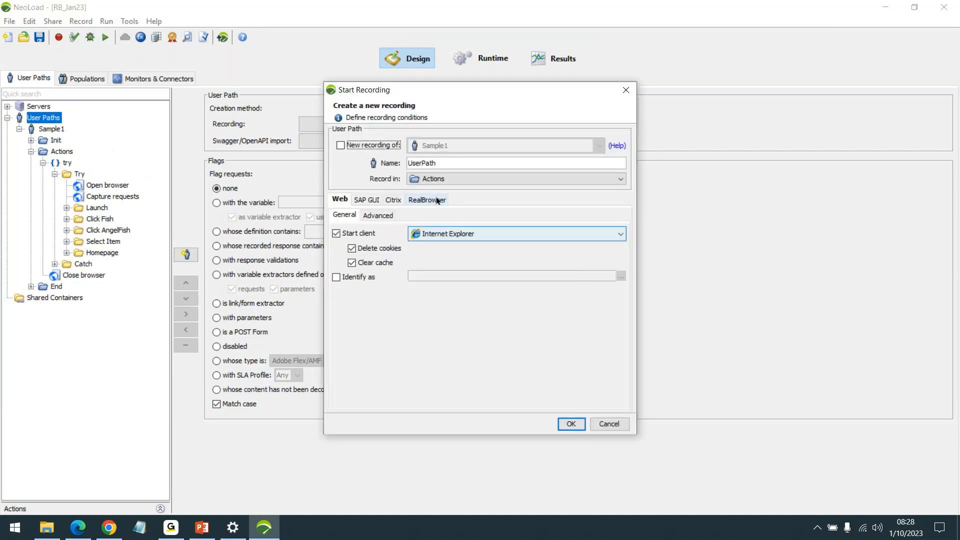
{"action": "left_click", "coordinate": [448, 164]}
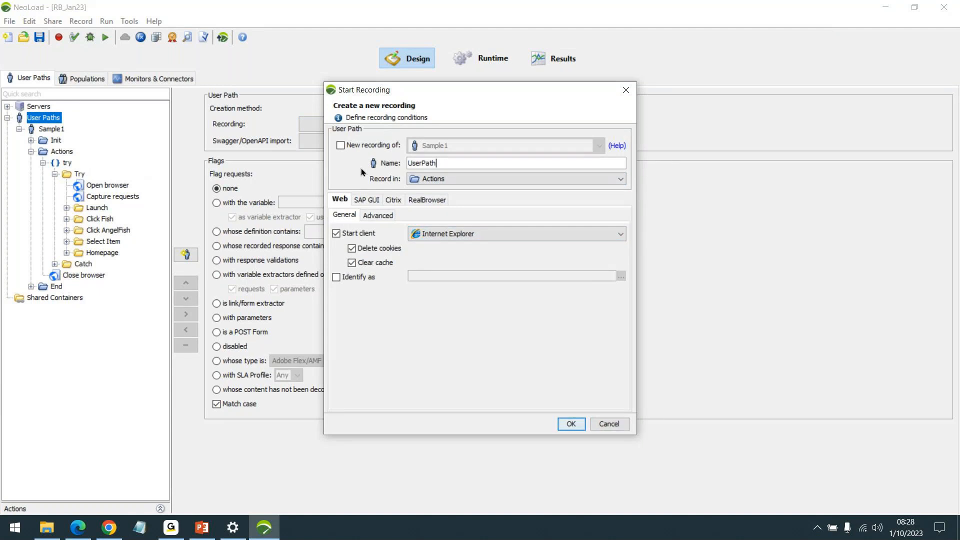
{"action": "left_click", "coordinate": [342, 201]}
{"action": "left_click", "coordinate": [427, 200]}
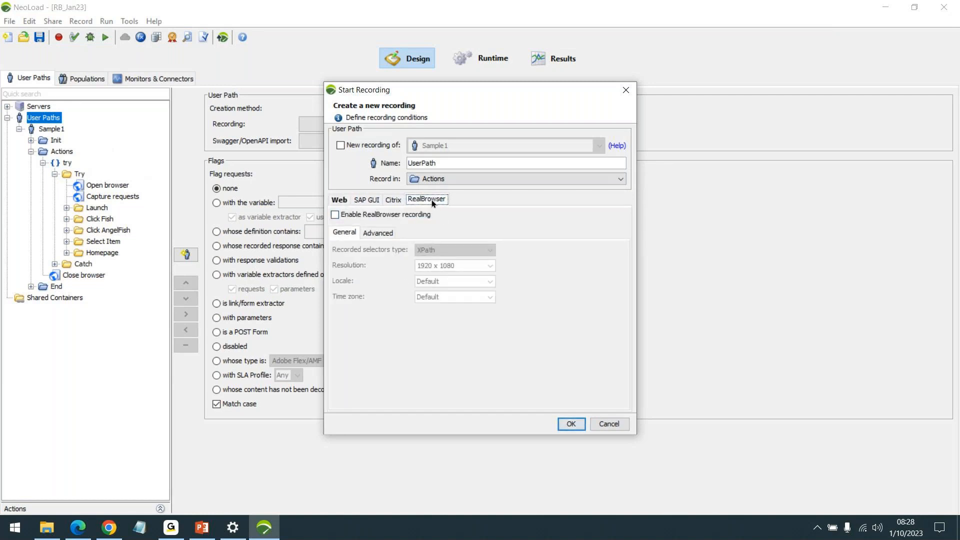
{"action": "left_click", "coordinate": [338, 201]}
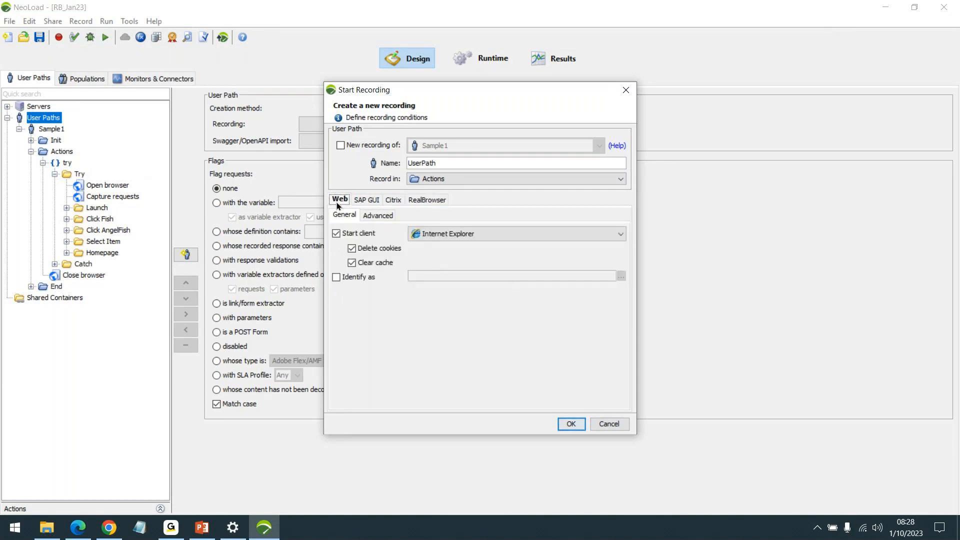
{"action": "left_click", "coordinate": [463, 233]}
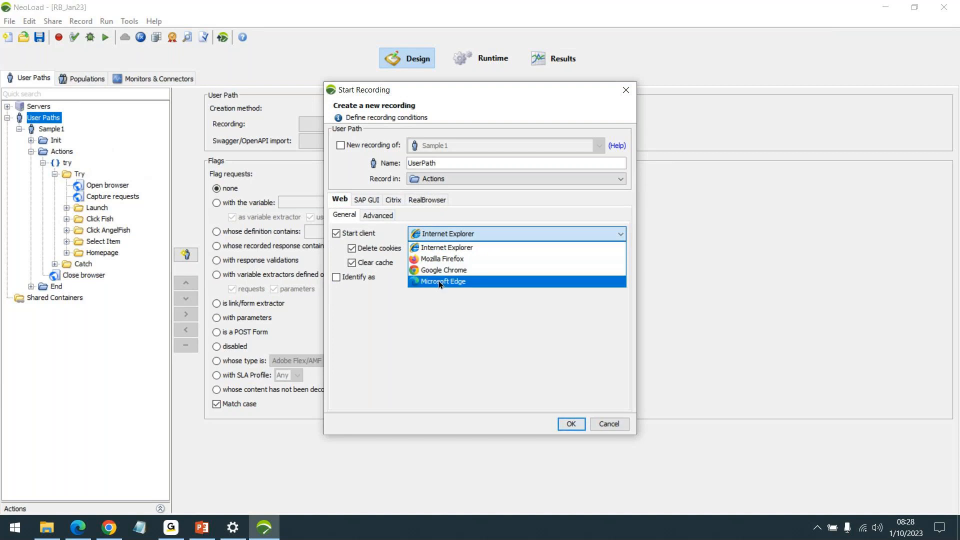
{"action": "left_click", "coordinate": [449, 247]}
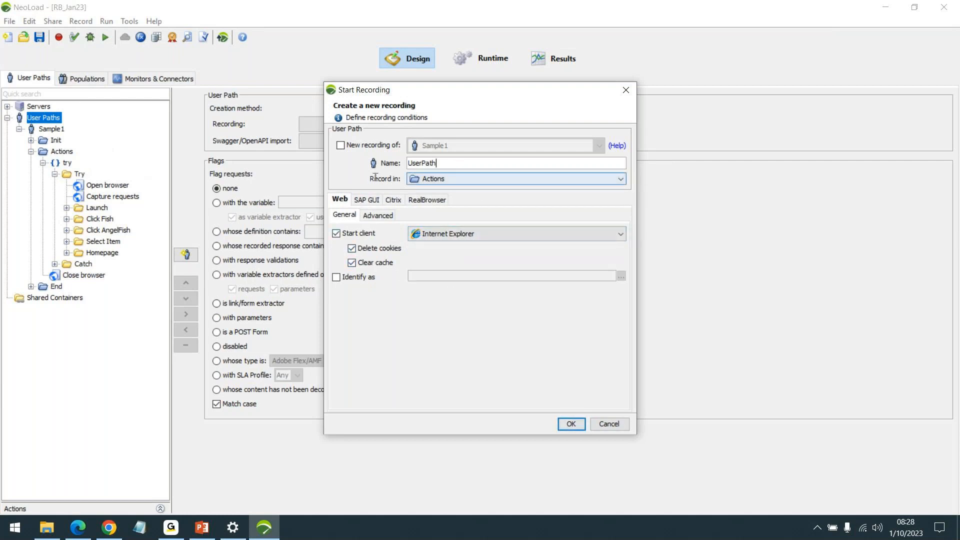
Step: Name the user path JPet_Web and start the Web recording in Actions with Internet Explorer as the client
{"action": "left_click_drag", "start_coordinate": [444, 162], "coordinate": [373, 167]}
{"action": "type", "text": "J"}
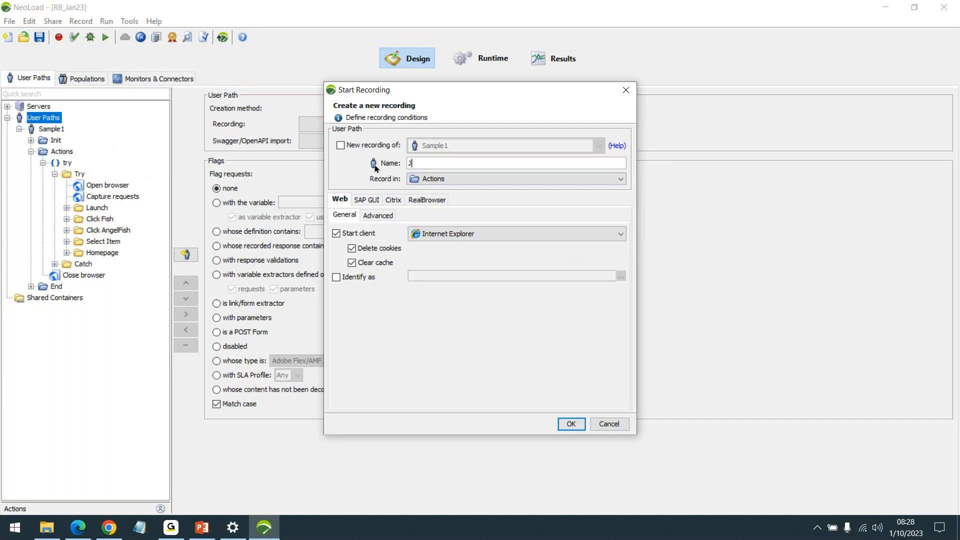
{"action": "type", "text": "Pet_Web"}
{"action": "left_click_drag", "start_coordinate": [444, 90], "coordinate": [595, 103]}
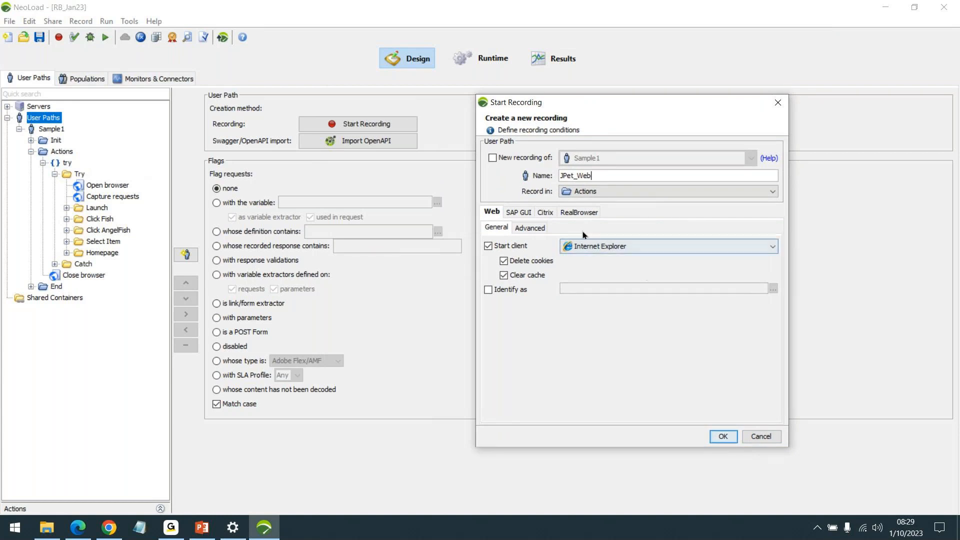
{"action": "left_click", "coordinate": [659, 247]}
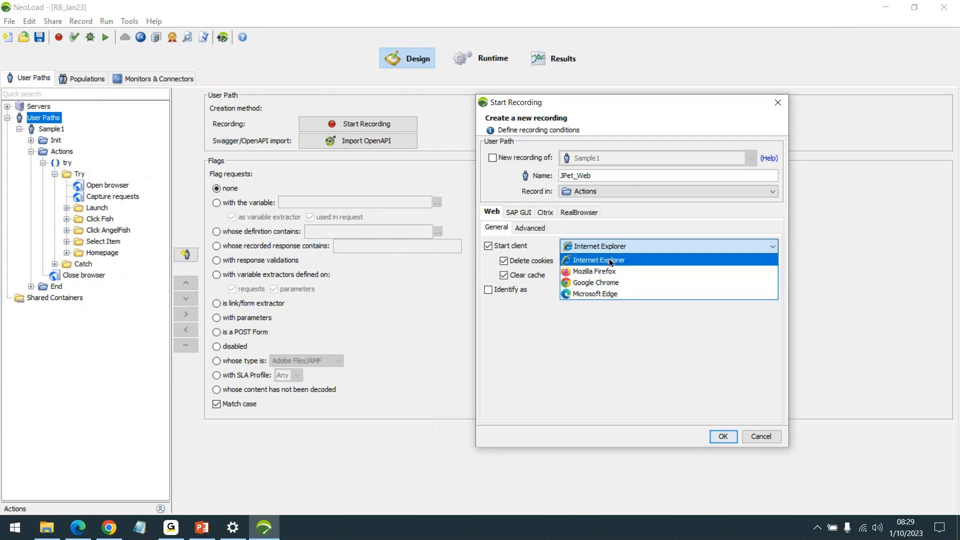
{"action": "left_click", "coordinate": [695, 397]}
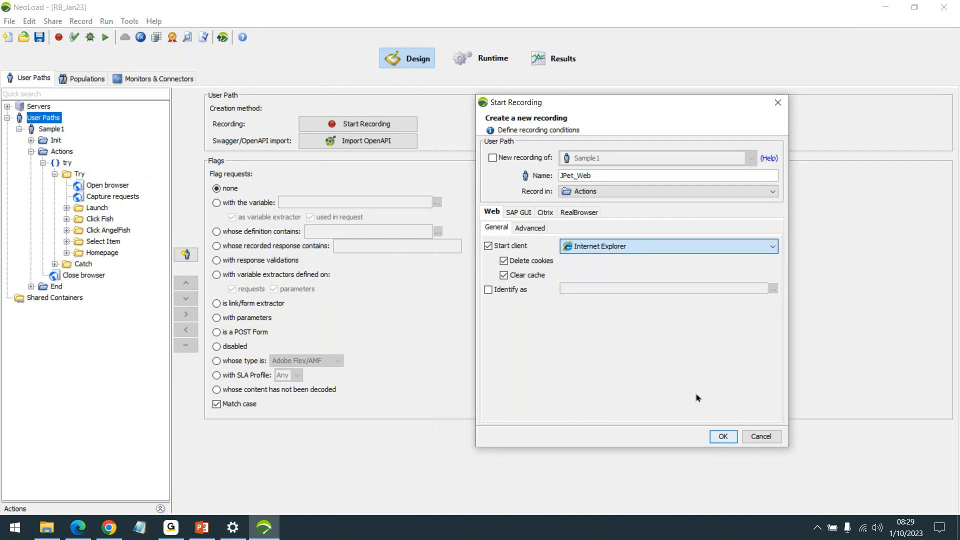
{"action": "left_click", "coordinate": [721, 434]}
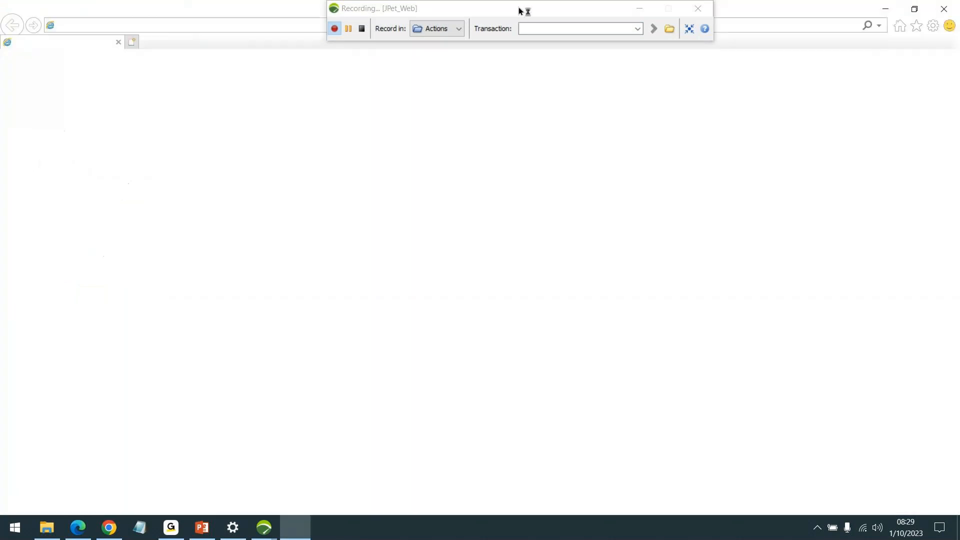
Step: Continue past the Internet Explorer retirement notice, close the Microsoft Edge window and move the recording bar clear of the content
{"action": "left_click_drag", "start_coordinate": [523, 9], "coordinate": [690, 161]}
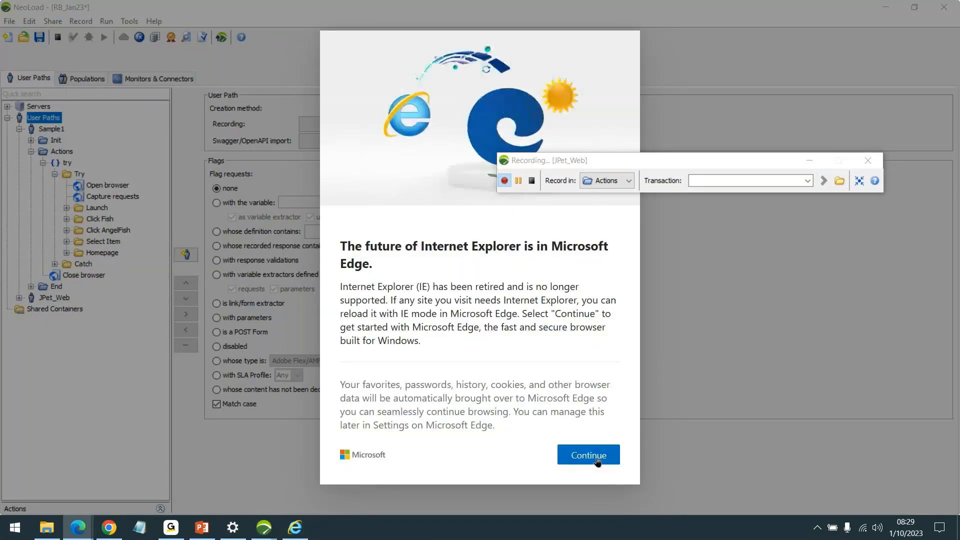
{"action": "left_click", "coordinate": [596, 461]}
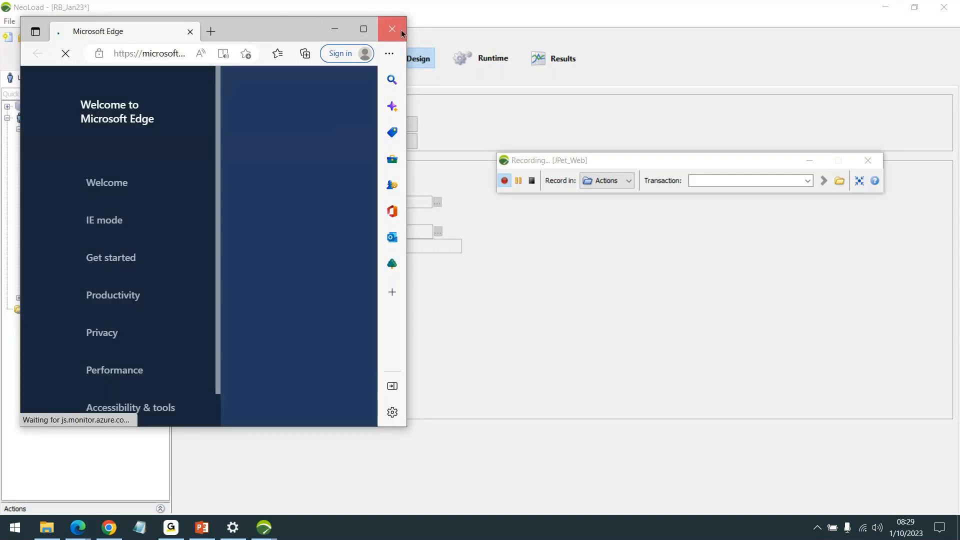
{"action": "left_click", "coordinate": [400, 29]}
{"action": "left_click_drag", "start_coordinate": [735, 160], "coordinate": [688, 134]}
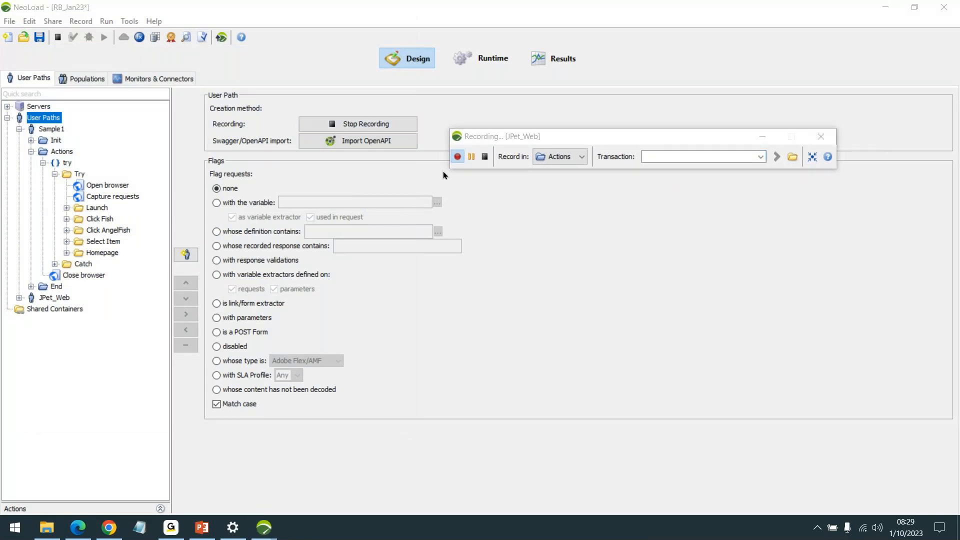
Step: Stop the JPet_Web recording and finish the post-recording wizard with all hosts unselected
{"action": "left_click", "coordinate": [485, 157]}
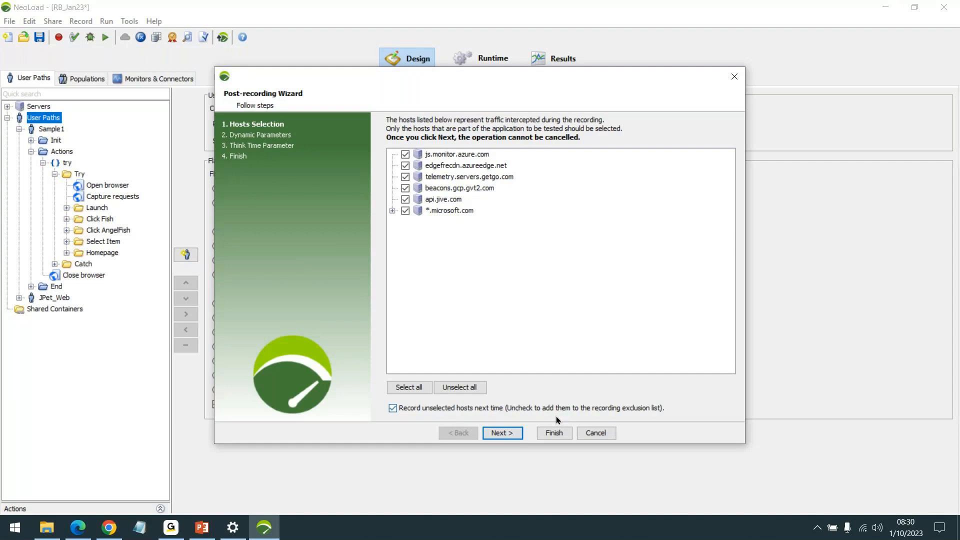
{"action": "left_click", "coordinate": [460, 387]}
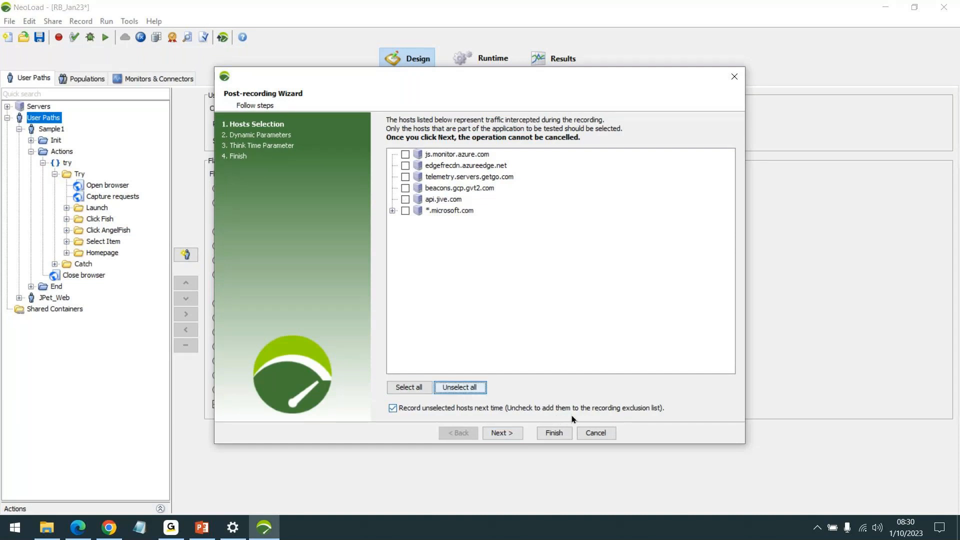
{"action": "left_click", "coordinate": [567, 433]}
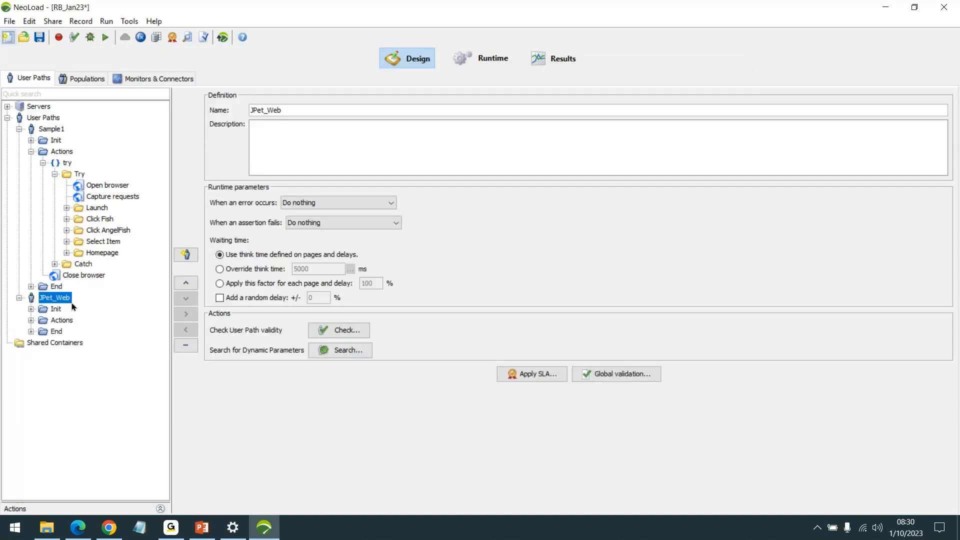
Step: Delete the JPet_Web user path from the project and confirm the deletion
{"action": "right_click", "coordinate": [63, 298]}
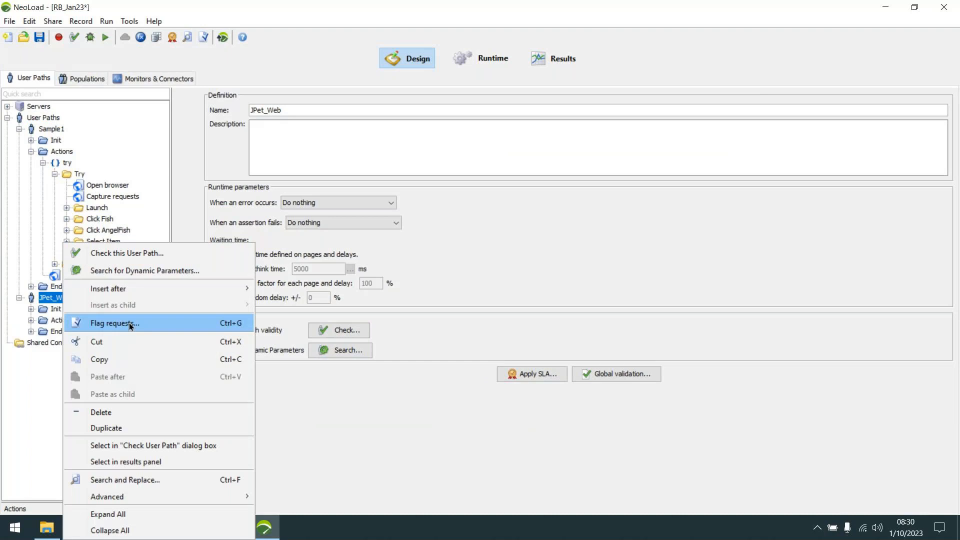
{"action": "left_click", "coordinate": [157, 420]}
{"action": "left_click", "coordinate": [455, 321]}
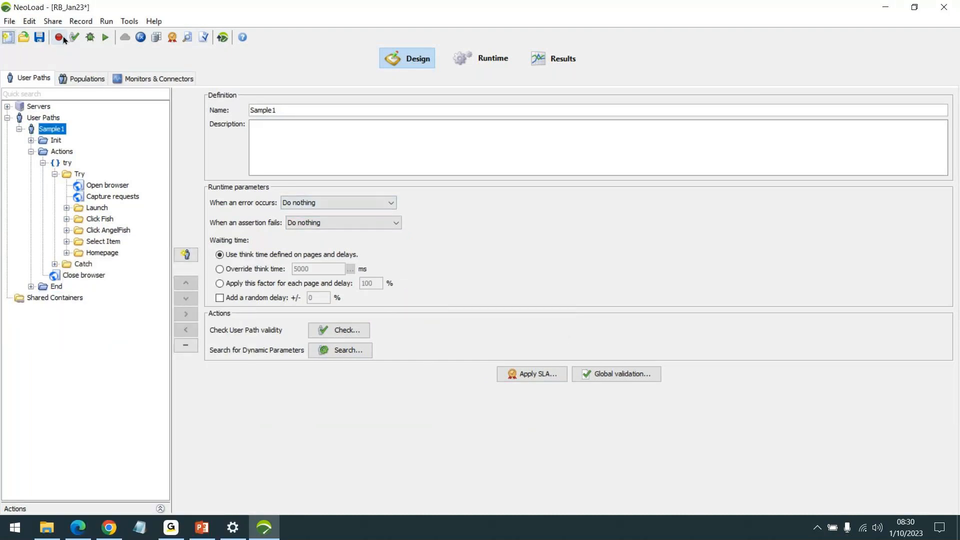
Step: Start a new Web recording in Actions for a user path named JPet_Web with Microsoft Edge as the client
{"action": "left_click", "coordinate": [51, 120]}
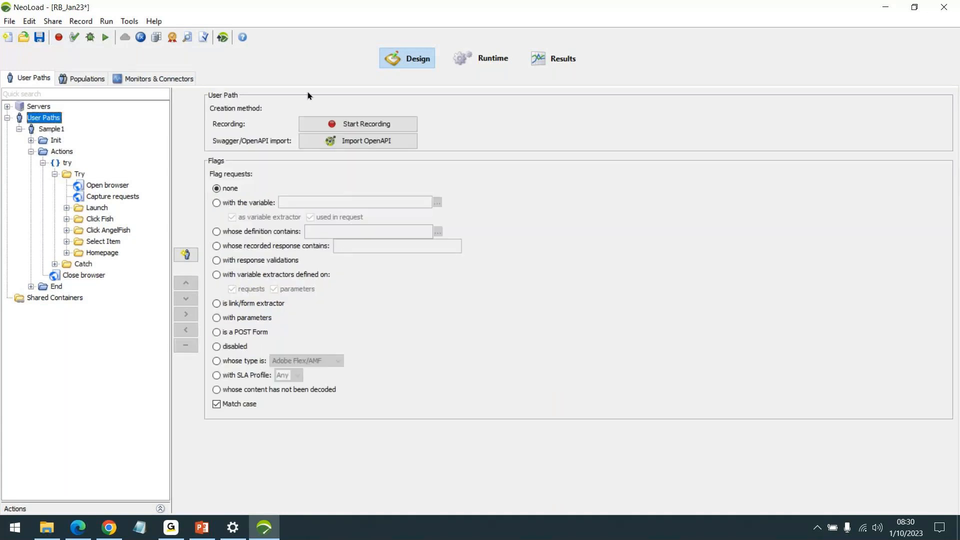
{"action": "left_click", "coordinate": [330, 124]}
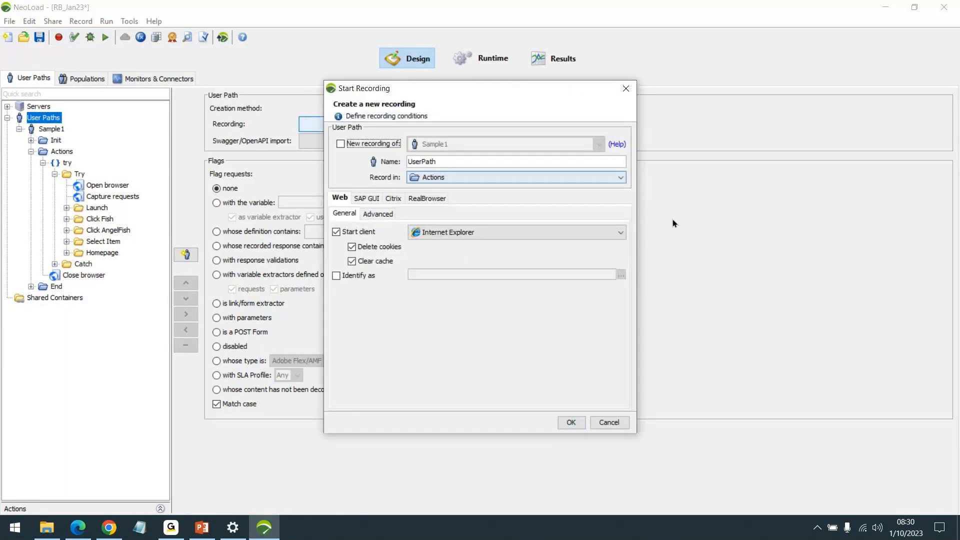
{"action": "left_click_drag", "start_coordinate": [461, 162], "coordinate": [334, 161]}
{"action": "type", "text": "JPetu"}
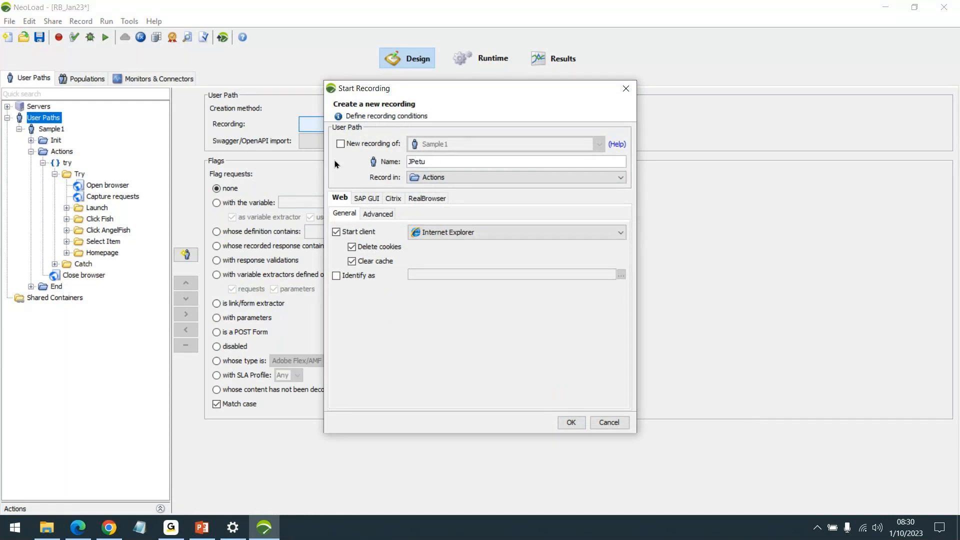
{"action": "key", "text": "BackSpace"}
{"action": "type", "text": "_Web"}
{"action": "left_click", "coordinate": [499, 234]}
{"action": "left_click", "coordinate": [475, 279]}
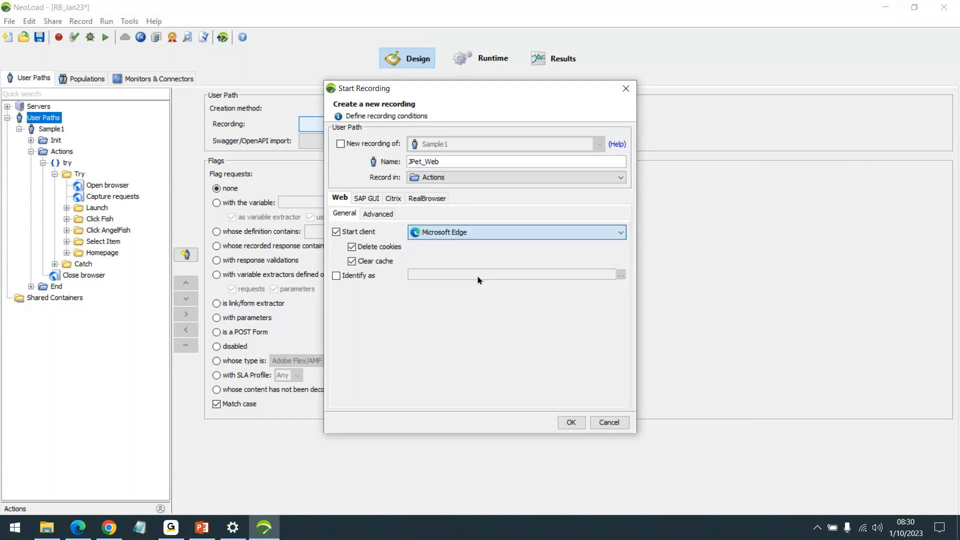
{"action": "left_click", "coordinate": [580, 427]}
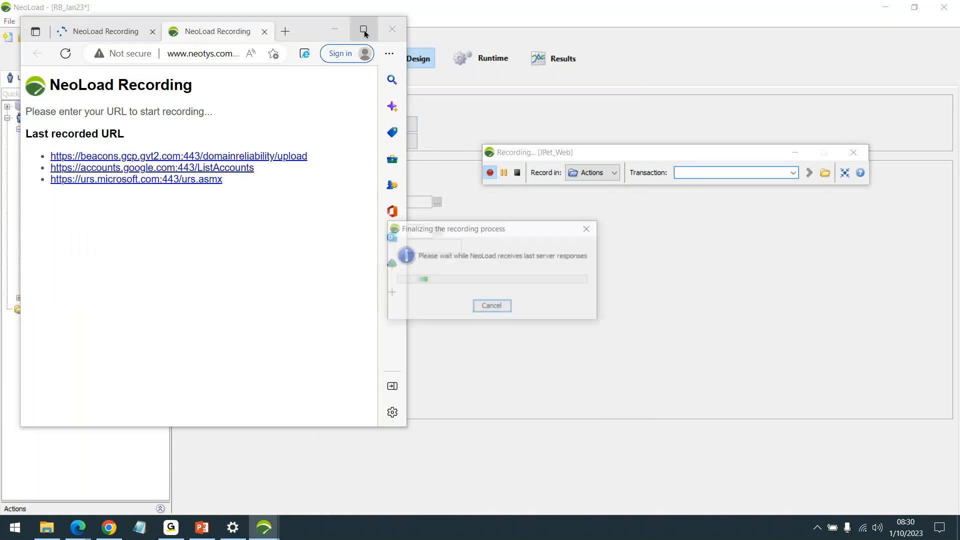
Step: Maximize the Edge recording window and close its duplicate NeoLoad Recording tab
{"action": "left_click", "coordinate": [364, 29]}
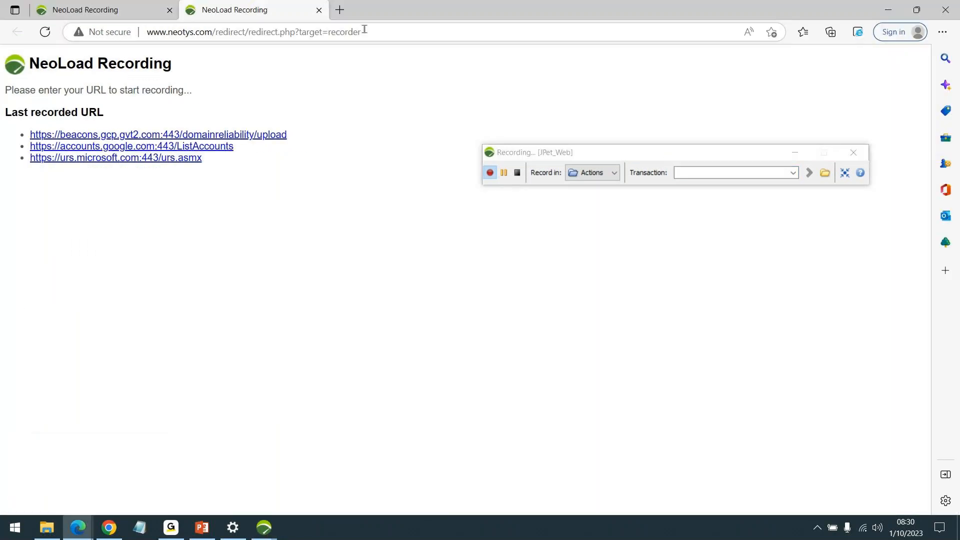
{"action": "left_click", "coordinate": [170, 10]}
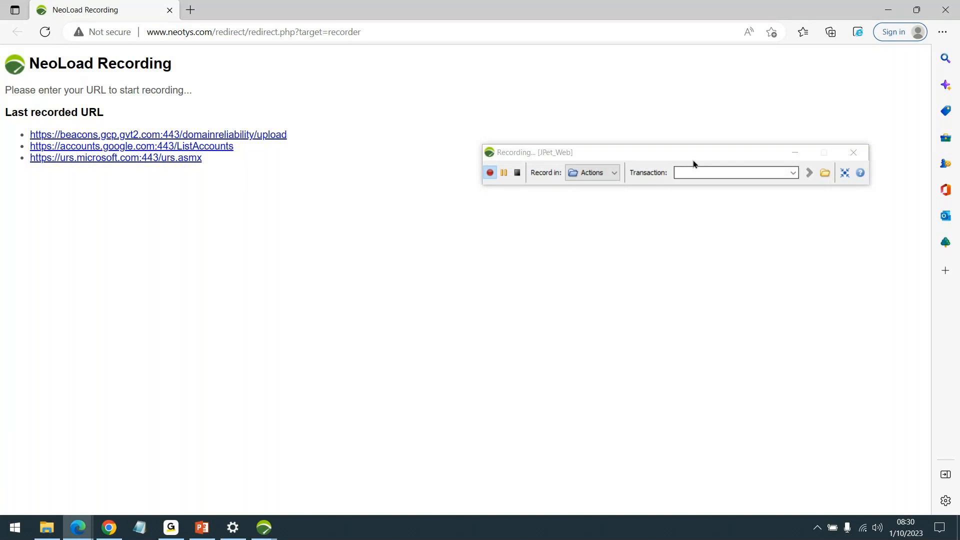
{"action": "left_click", "coordinate": [693, 172]}
{"action": "key", "text": "Escape"}
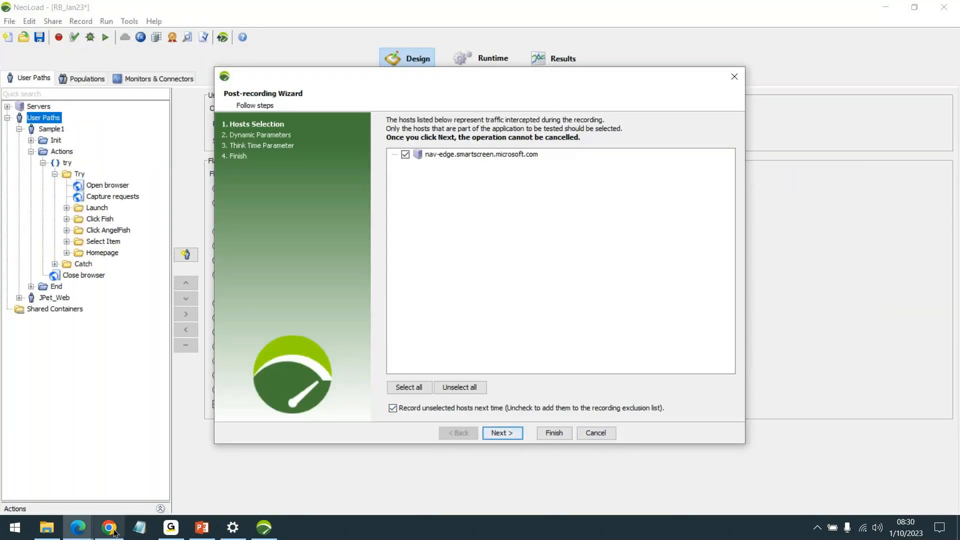
Step: Close the leftover NeoLoad Recording browser window and finish the post-recording wizard for JPet_Web
{"action": "left_click", "coordinate": [78, 529]}
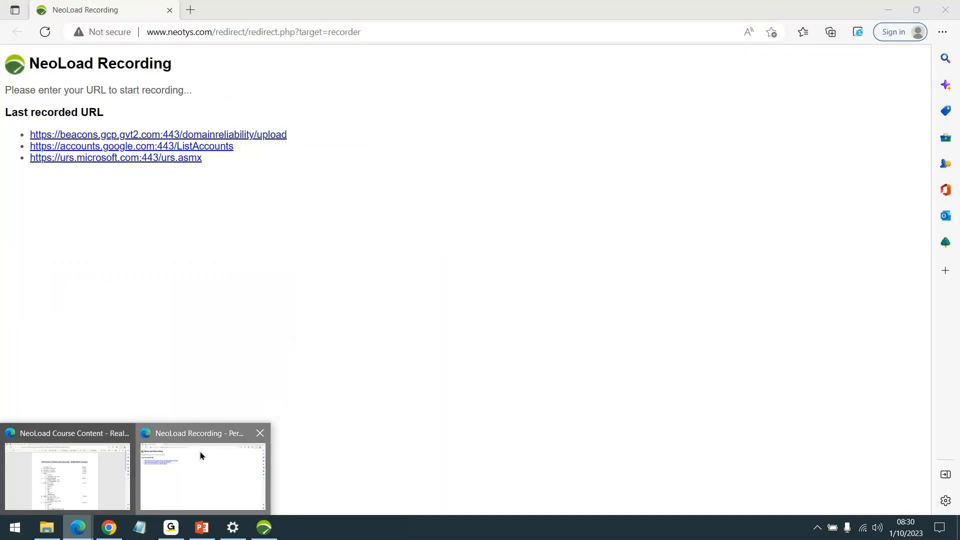
{"action": "left_click", "coordinate": [202, 455]}
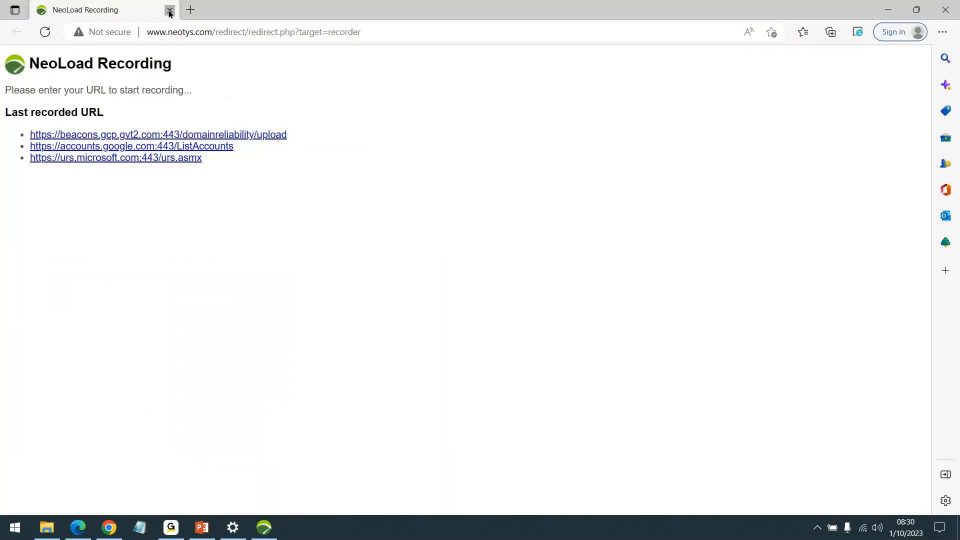
{"action": "left_click", "coordinate": [169, 10]}
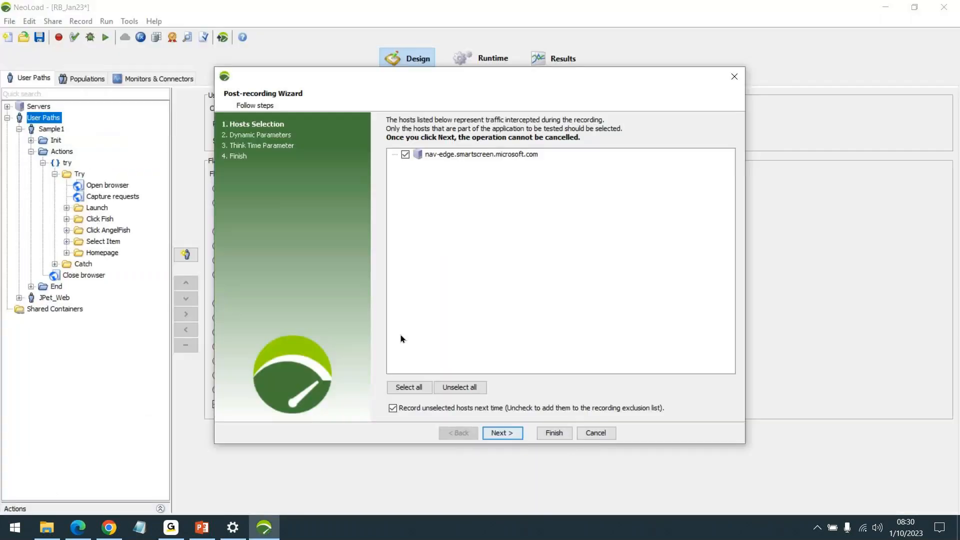
{"action": "left_click", "coordinate": [554, 433]}
Step: Start another Web recording in Actions with Microsoft Edge, naming the user path JPet_Web1
{"action": "left_click", "coordinate": [59, 37]}
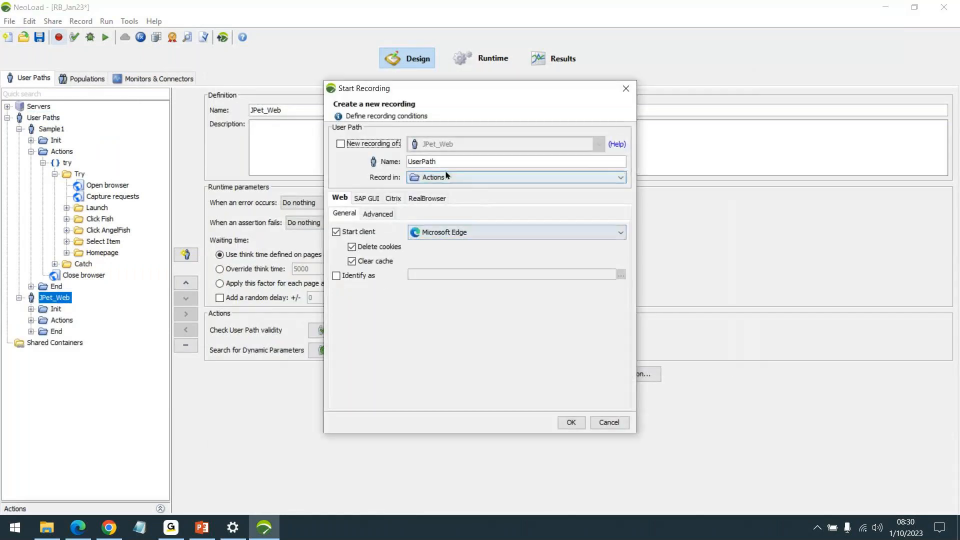
{"action": "key", "text": "ctrl+a"}
{"action": "key", "text": "BackSpace"}
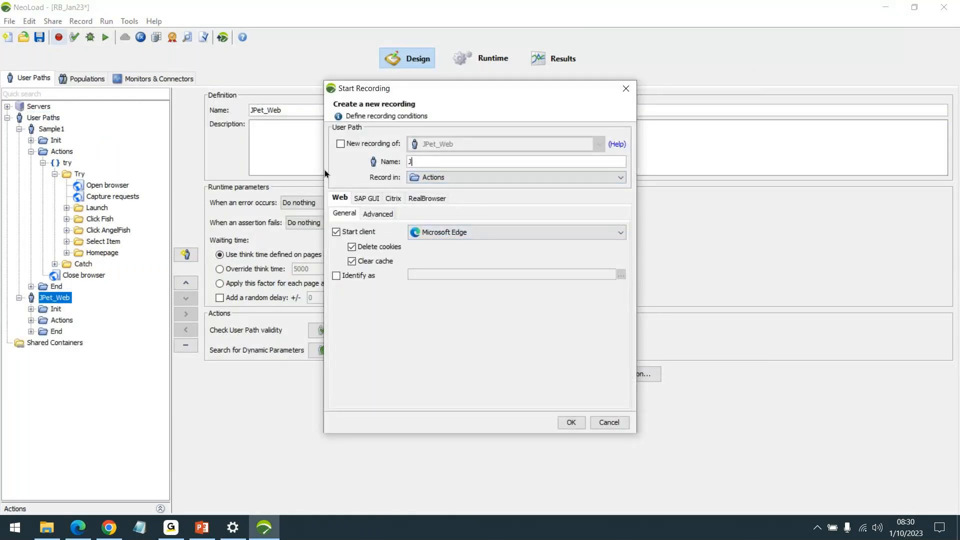
{"action": "type", "text": "JPet_Web1"}
{"action": "left_click", "coordinate": [571, 423]}
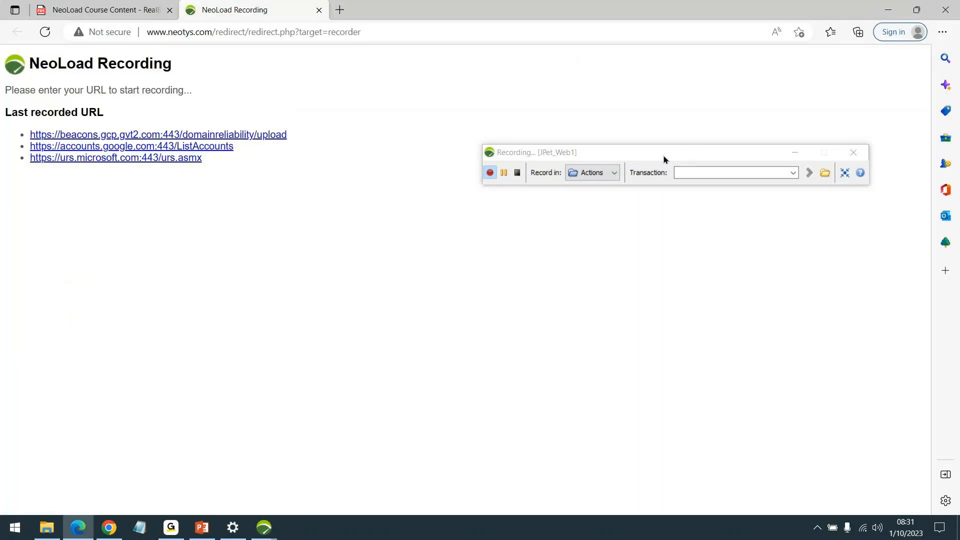
Step: Name the transaction Launch in the JPet_Web1 recording bar
{"action": "left_click", "coordinate": [695, 174]}
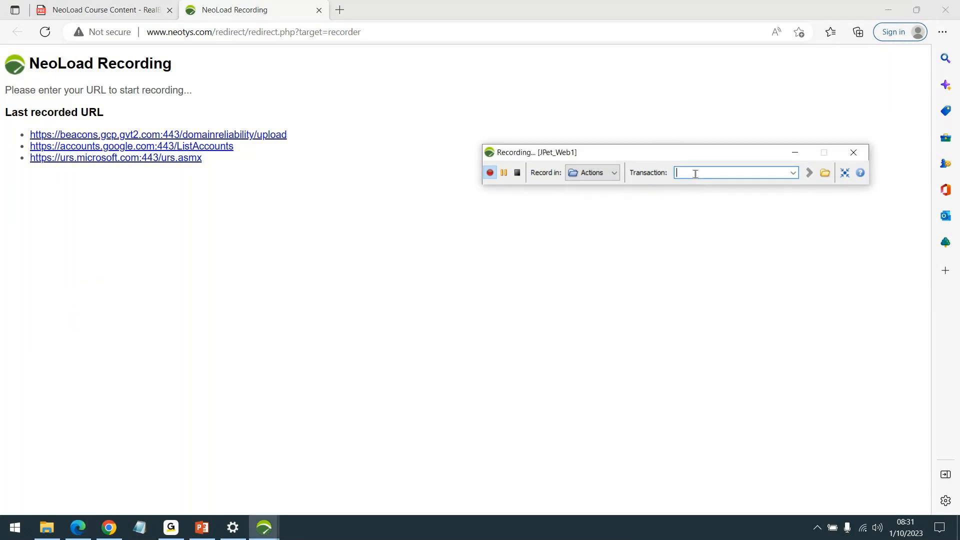
{"action": "type", "text": "Launch"}
{"action": "double_click", "coordinate": [695, 173]}
Step: Copy the JPetStore catalog URL from Chrome and paste it as the address in the Edge recording window
{"action": "left_click", "coordinate": [111, 528]}
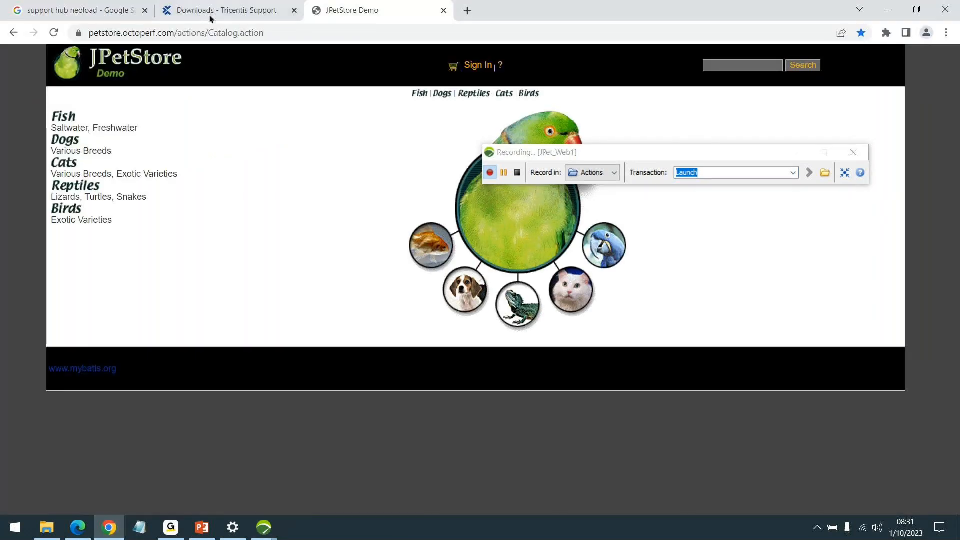
{"action": "left_click", "coordinate": [242, 32]}
{"action": "key", "text": "ctrl+c"}
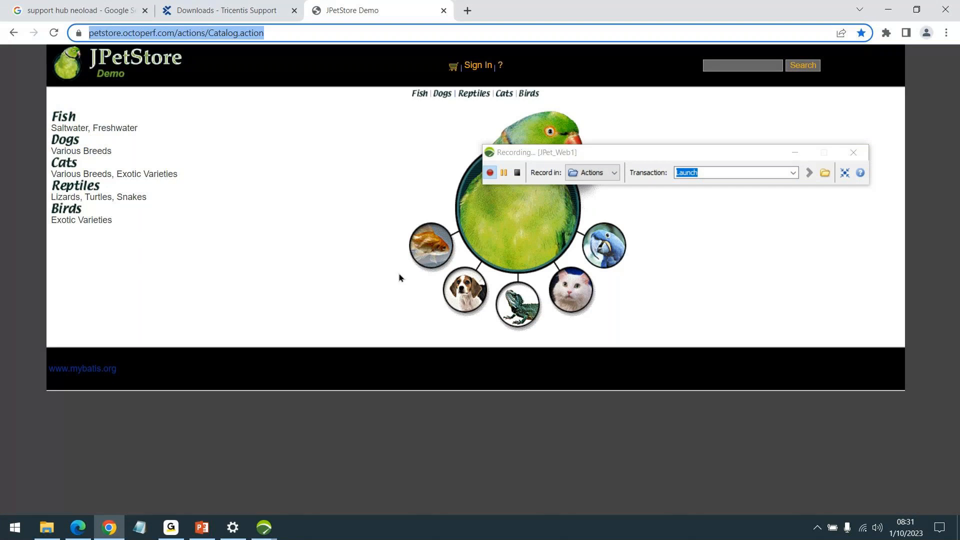
{"action": "key", "text": "alt+Tab"}
{"action": "left_click", "coordinate": [80, 530]}
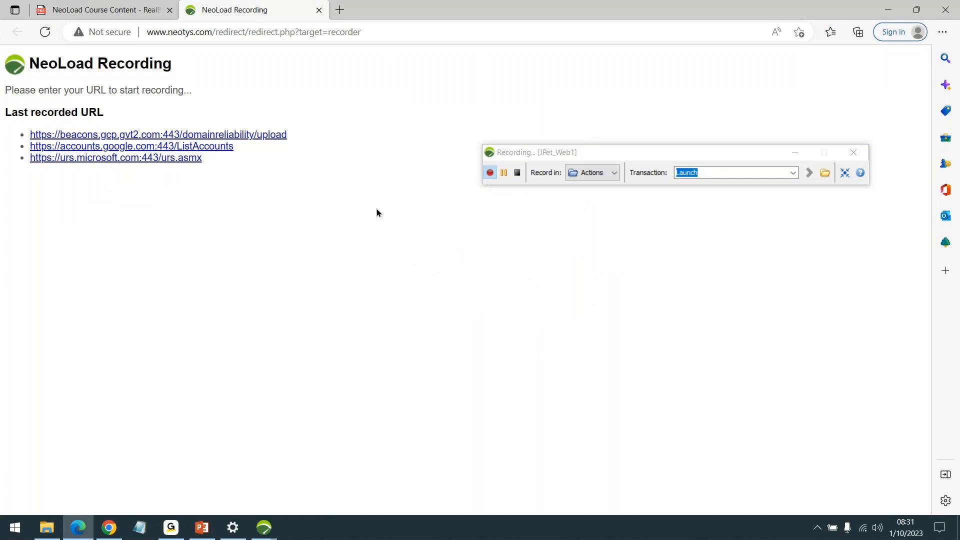
{"action": "mouse_move", "coordinate": [677, 150]}
{"action": "left_mouse_down"}
{"action": "mouse_move", "coordinate": [699, 164]}
{"action": "mouse_move", "coordinate": [692, 152]}
{"action": "left_mouse_up"}
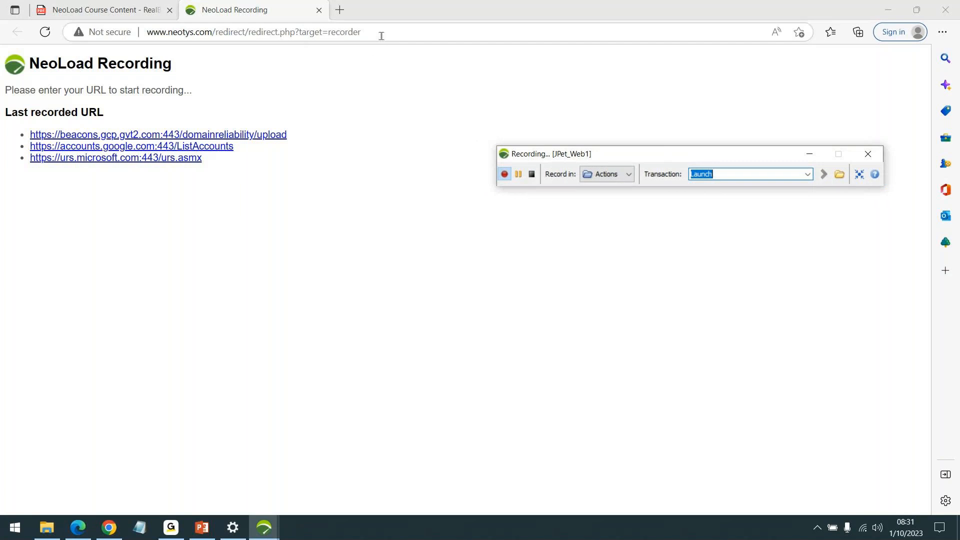
{"action": "left_click", "coordinate": [381, 34]}
{"action": "key", "text": "ctrl+v"}
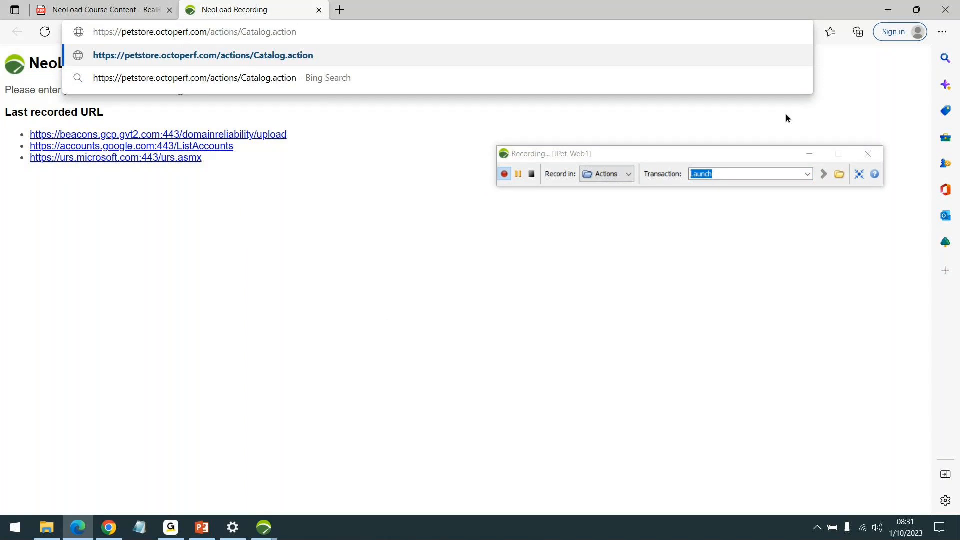
Step: Check the container choices for recording, keep Actions, and load the JPetStore catalog page under the Launch transaction
{"action": "left_click_drag", "start_coordinate": [758, 159], "coordinate": [745, 168]}
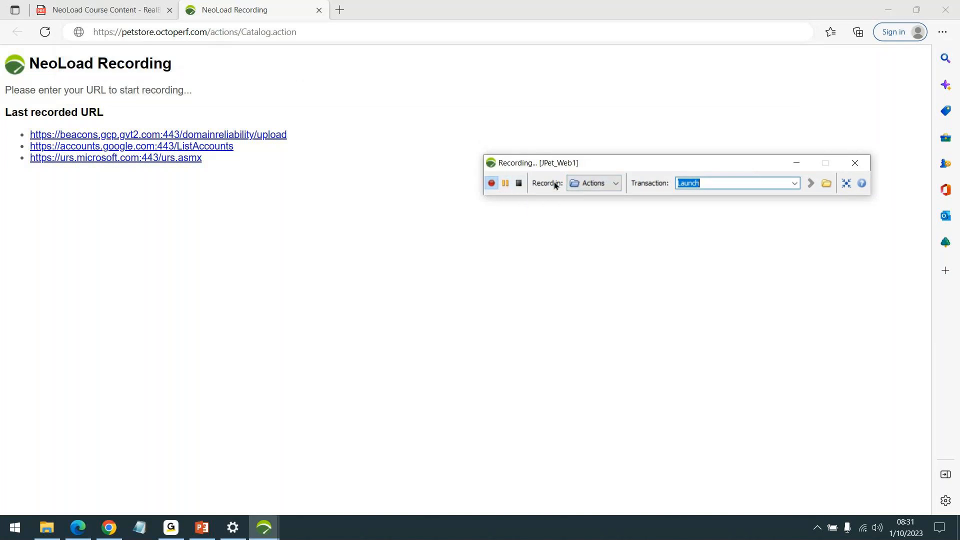
{"action": "left_click", "coordinate": [614, 183]}
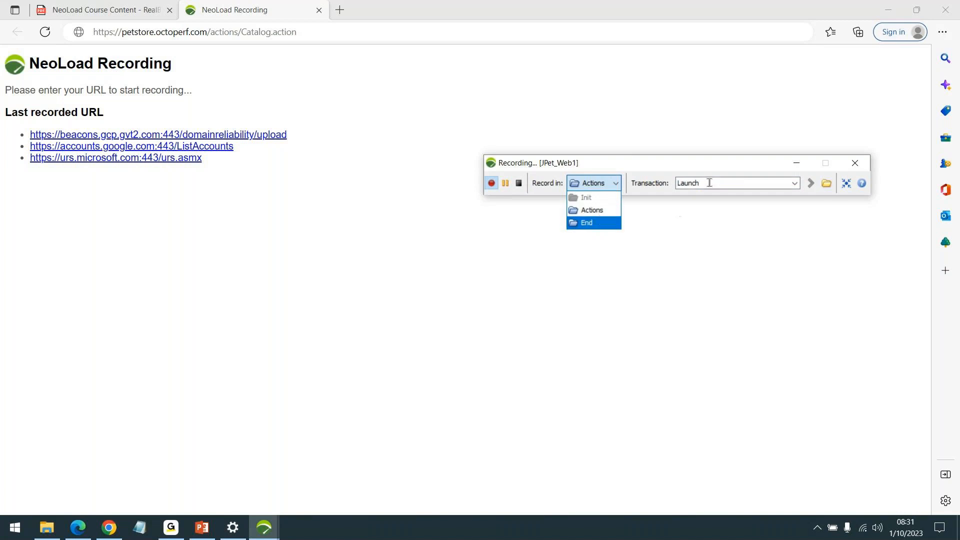
{"action": "left_click", "coordinate": [714, 183]}
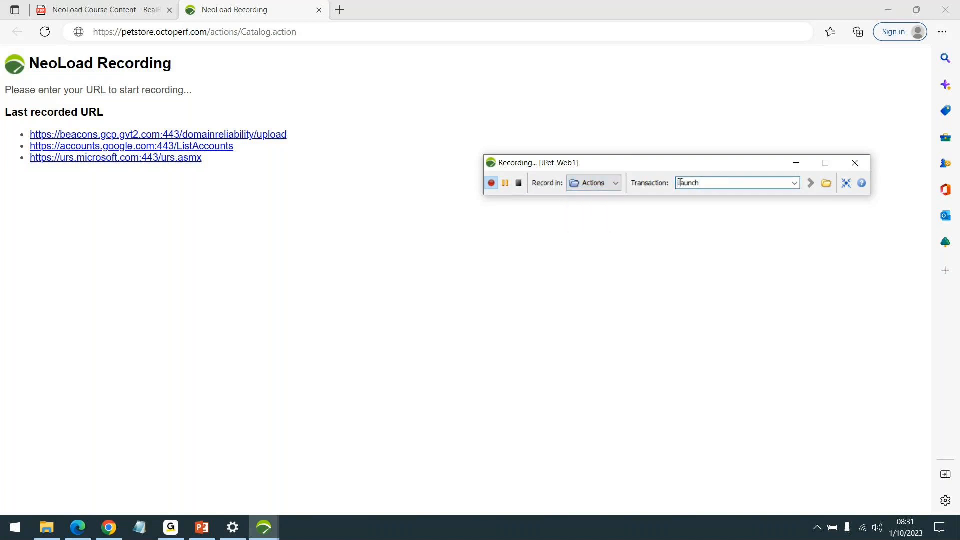
{"action": "left_click_drag", "start_coordinate": [679, 183], "coordinate": [708, 181]}
{"action": "left_click", "coordinate": [707, 181]}
{"action": "left_click", "coordinate": [331, 32]}
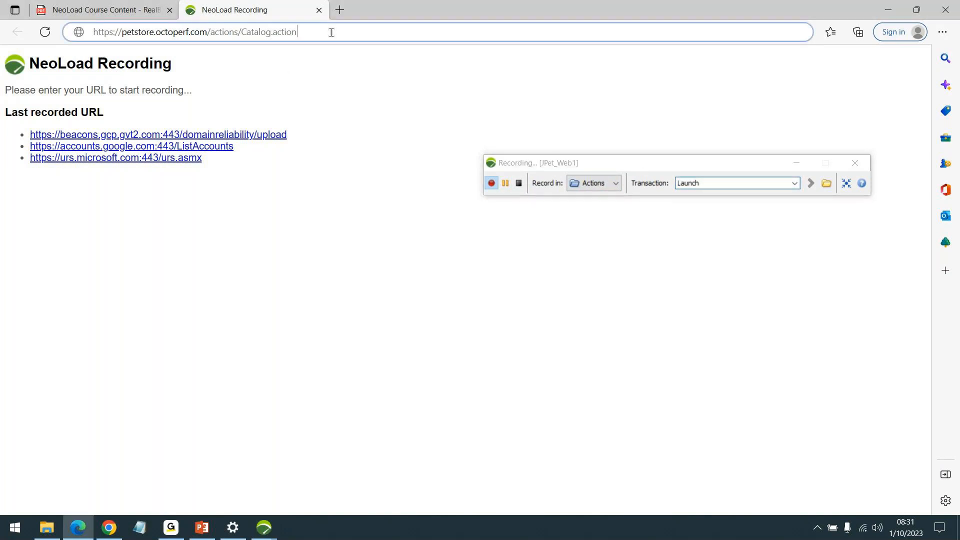
{"action": "key", "text": "Return"}
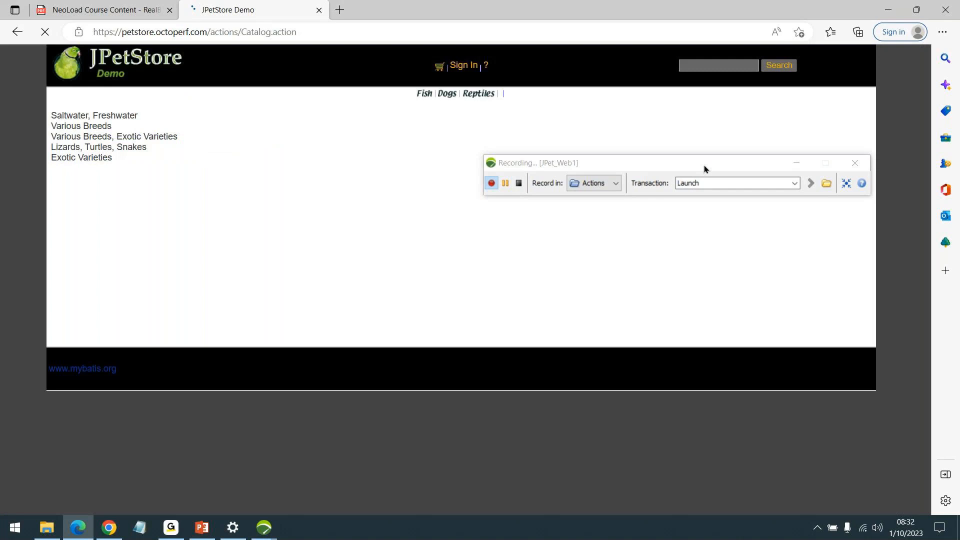
Step: Set the transaction to Click Fish and open the Fish category in JPetStore
{"action": "left_click_drag", "start_coordinate": [704, 164], "coordinate": [717, 120]}
{"action": "left_click", "coordinate": [713, 141]}
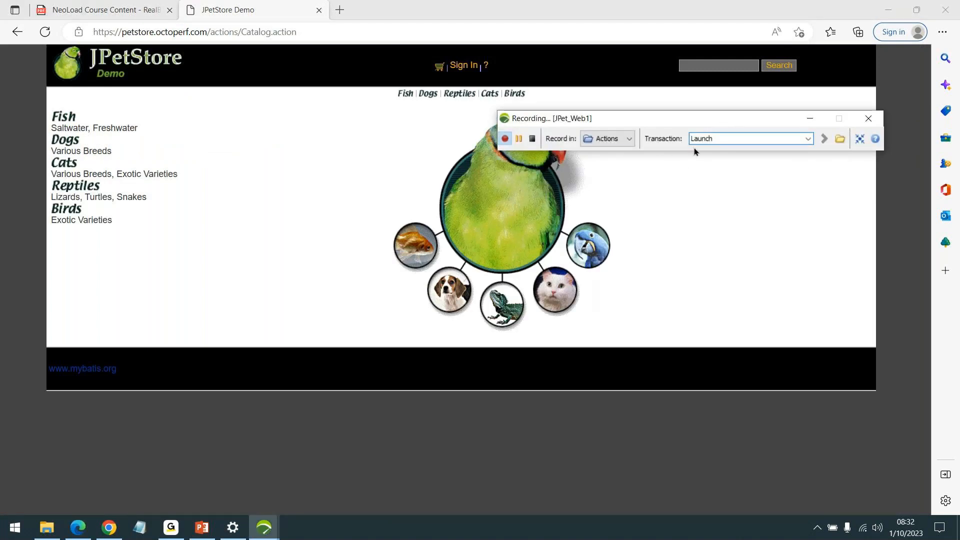
{"action": "double_click", "coordinate": [724, 137]}
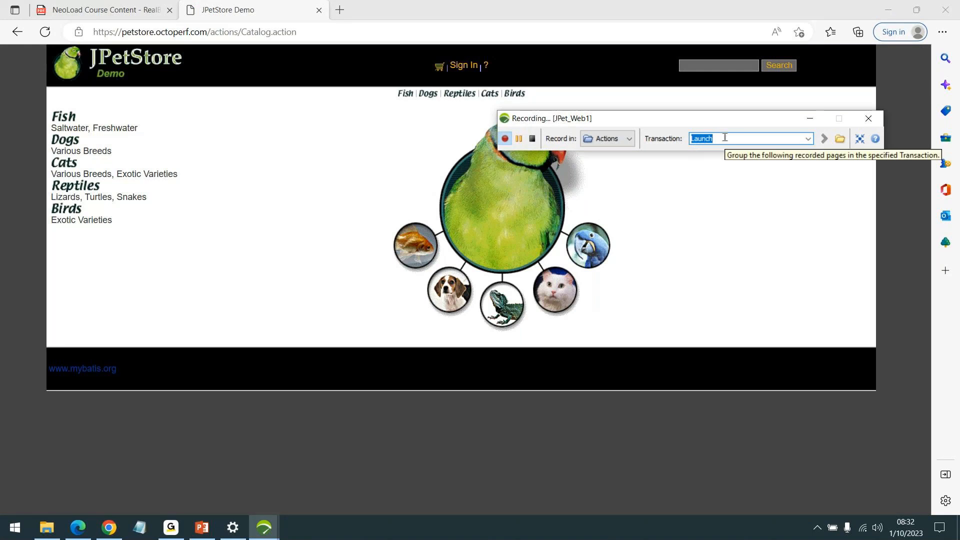
{"action": "type", "text": "Click Fish"}
{"action": "key", "text": "Return"}
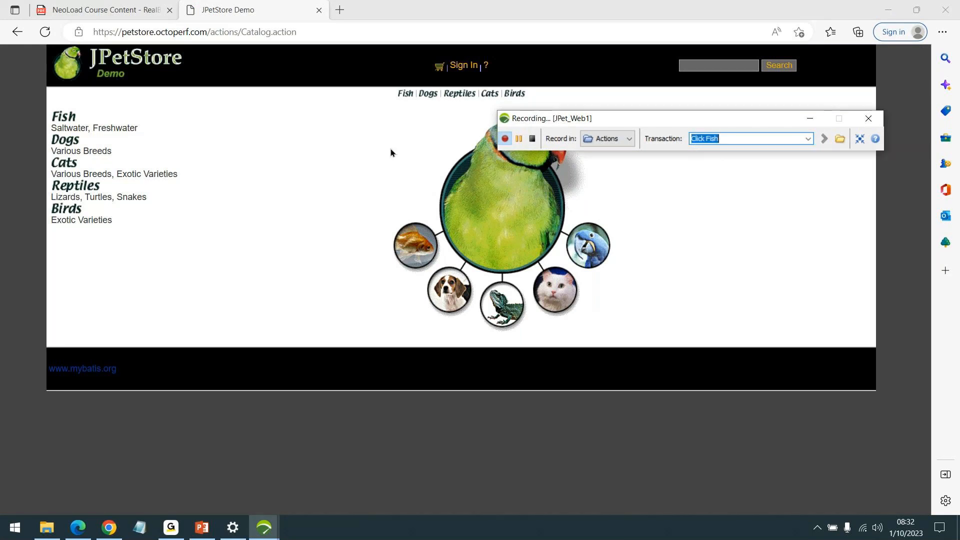
{"action": "left_click", "coordinate": [66, 117]}
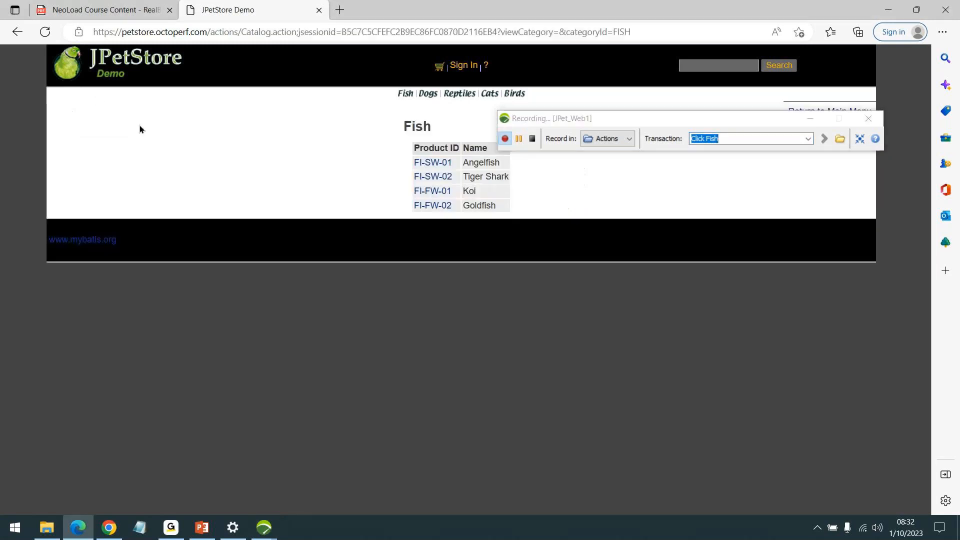
Step: Set the transaction to Click AngelFish and open product FI-SW-01
{"action": "left_click", "coordinate": [766, 137]}
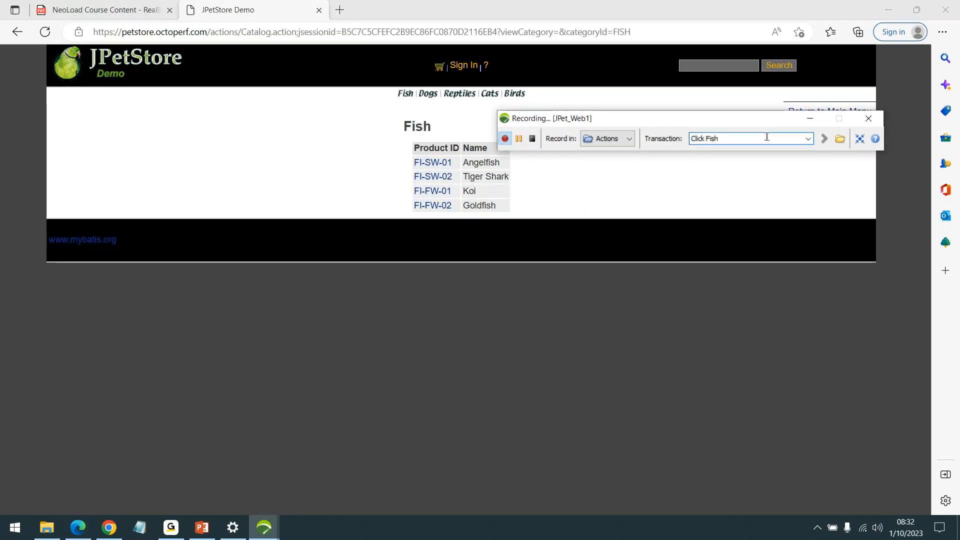
{"action": "type", "text": "Angel"}
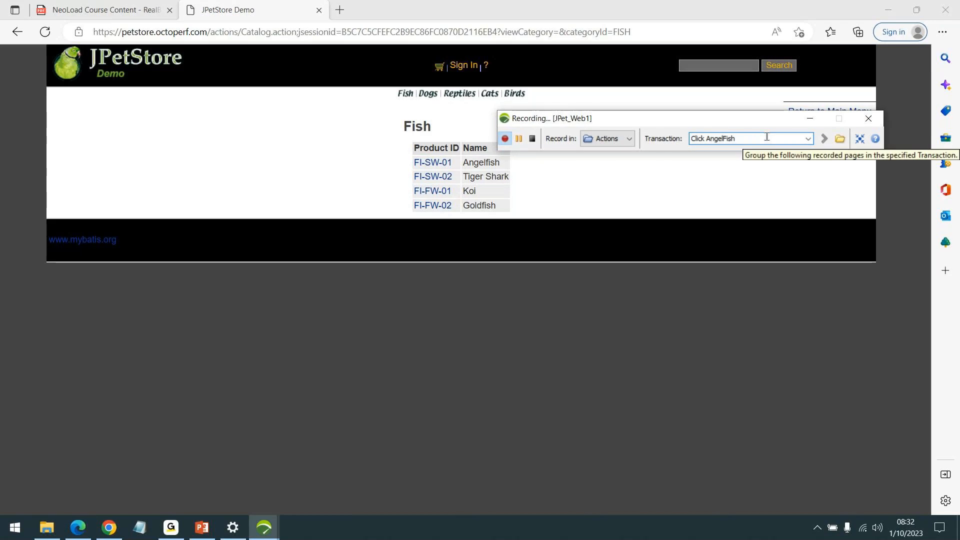
{"action": "left_click", "coordinate": [433, 163]}
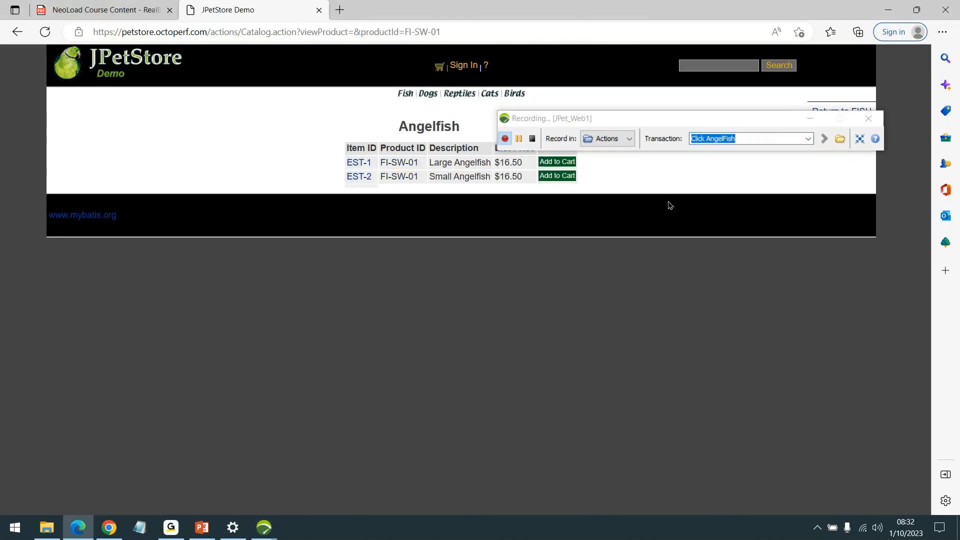
Step: Set the transaction to Click Item and open the Large Angelfish item EST-1
{"action": "double_click", "coordinate": [733, 140]}
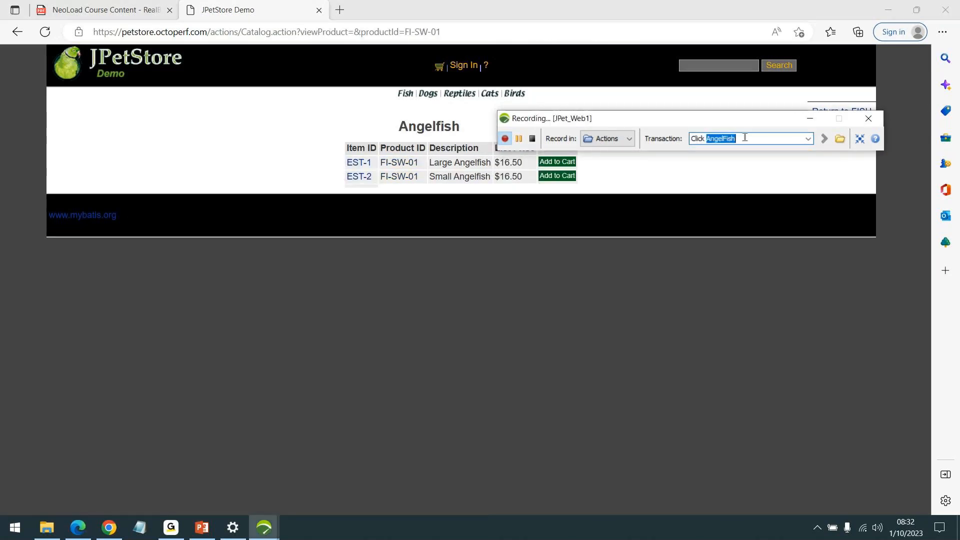
{"action": "type", "text": "Item"}
{"action": "key", "text": "ctrl+a"}
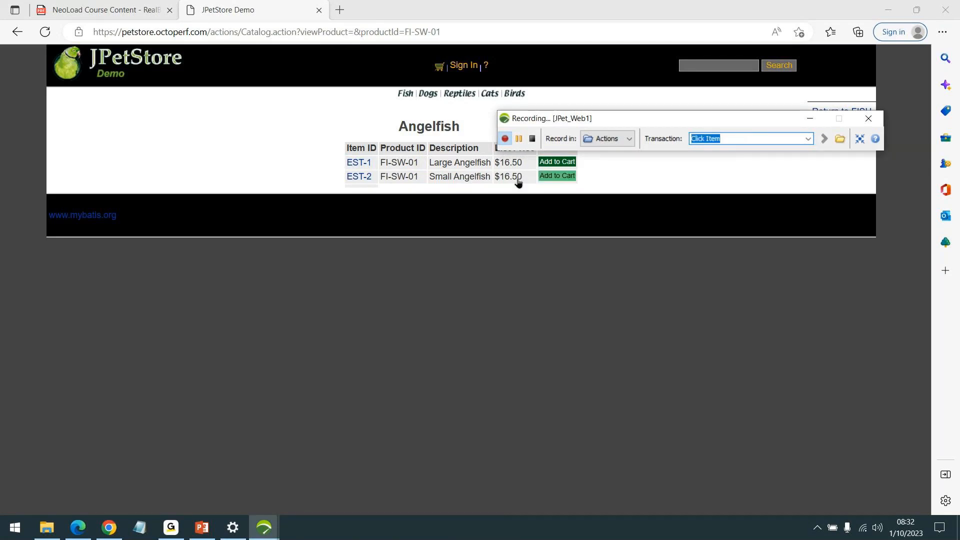
{"action": "left_click", "coordinate": [358, 162]}
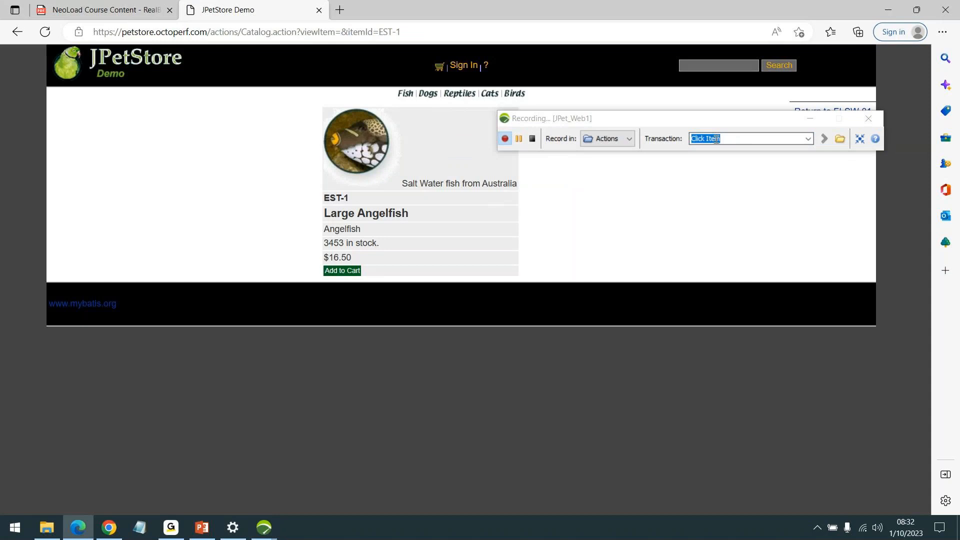
Step: Set the transaction to Homepage and return to the JPetStore catalog start page
{"action": "left_click", "coordinate": [743, 128]}
{"action": "type", "text": "Homepage"}
{"action": "key", "text": "Return"}
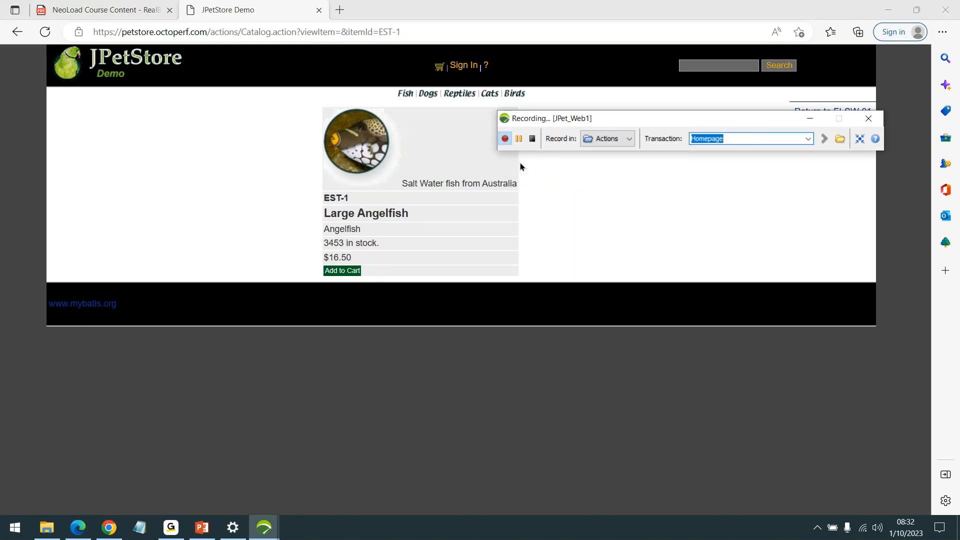
{"action": "left_click", "coordinate": [140, 60]}
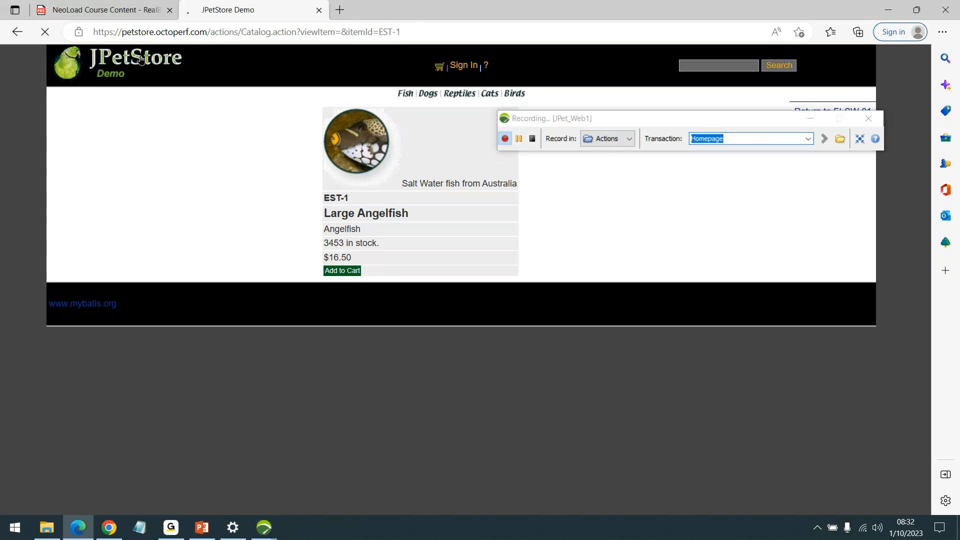
Step: Stop recording the JPet_Web1 user path
{"action": "left_click_drag", "start_coordinate": [646, 121], "coordinate": [599, 114]}
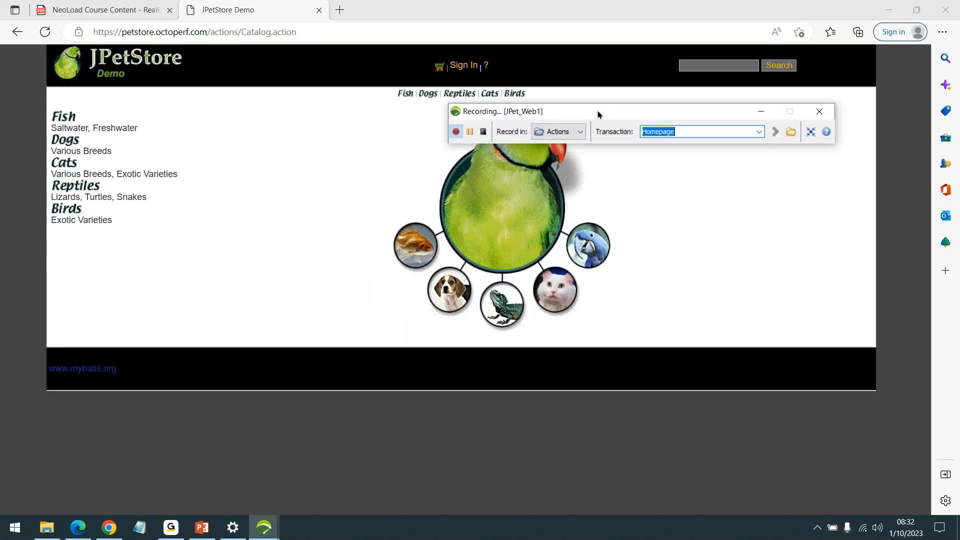
{"action": "left_click", "coordinate": [484, 134]}
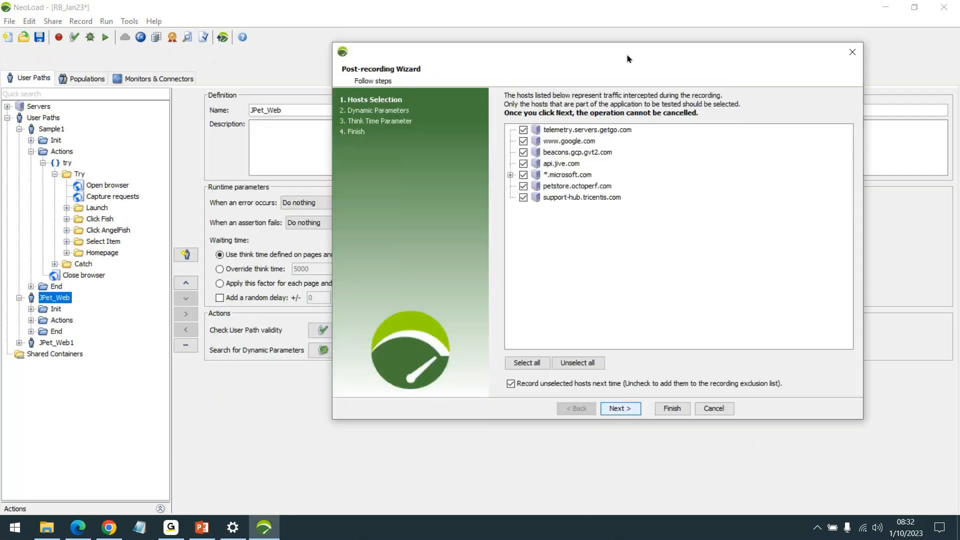
{"action": "left_click_drag", "start_coordinate": [627, 55], "coordinate": [627, 55]}
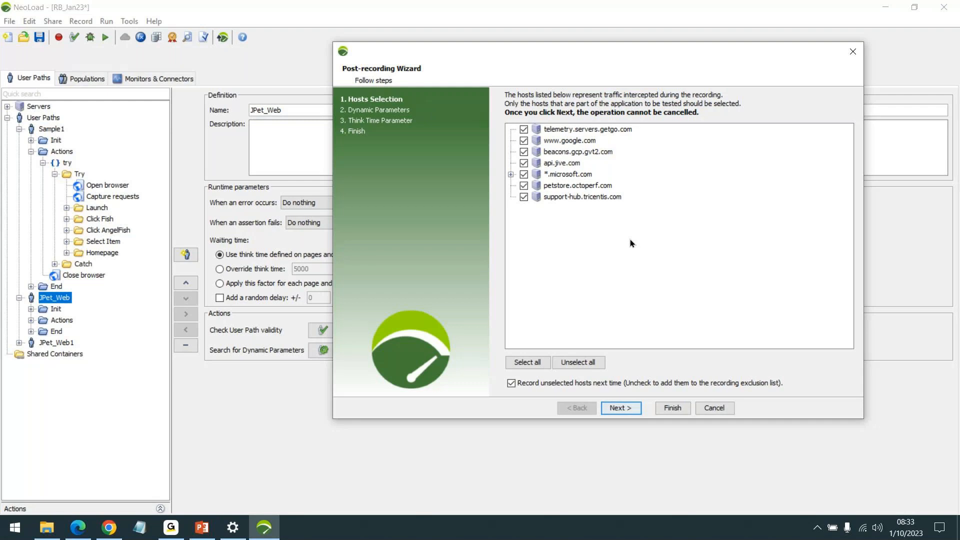
Step: Exclude every recorded host except petstore.octoperf.com and continue to the dynamic parameters stage
{"action": "left_click", "coordinate": [571, 130]}
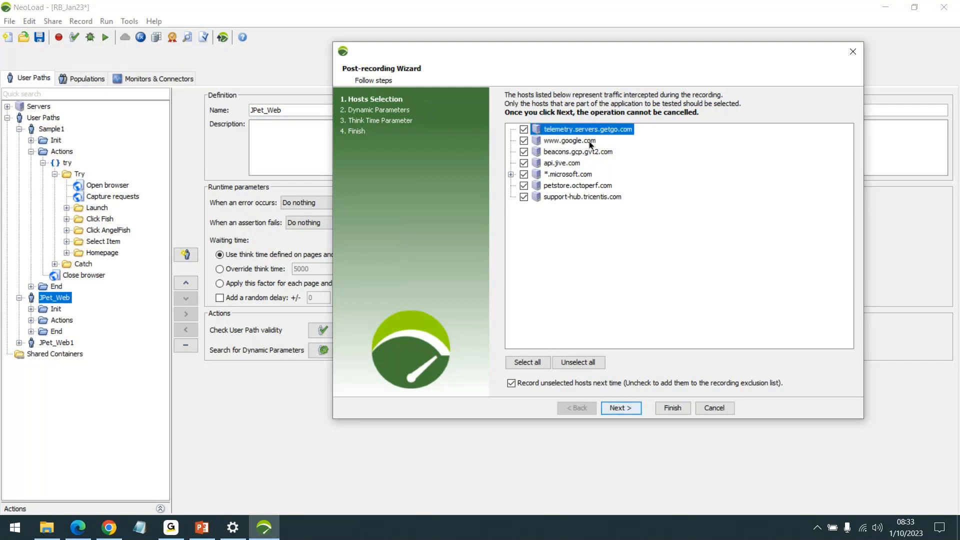
{"action": "left_click", "coordinate": [523, 130]}
{"action": "left_click", "coordinate": [524, 141]}
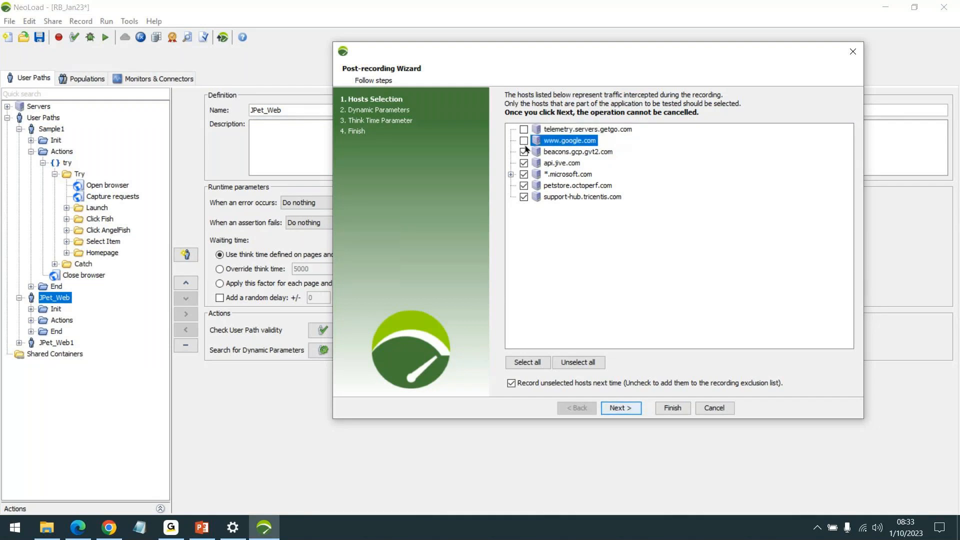
{"action": "left_click", "coordinate": [524, 152]}
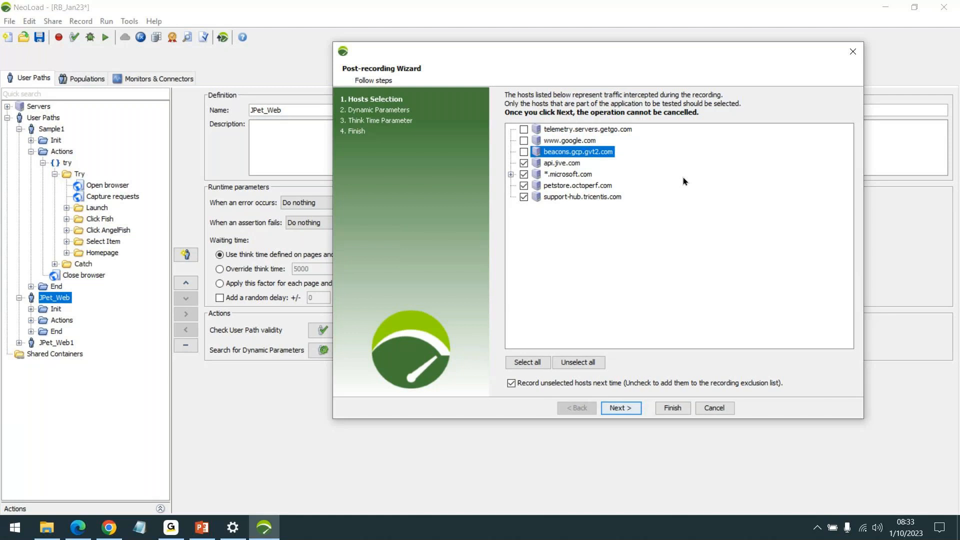
{"action": "left_click", "coordinate": [523, 163]}
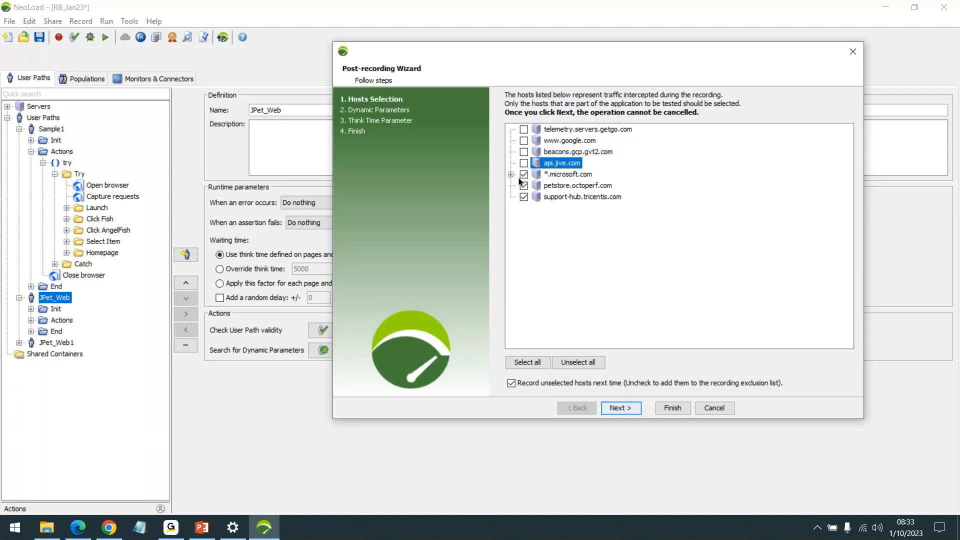
{"action": "left_click", "coordinate": [517, 175]}
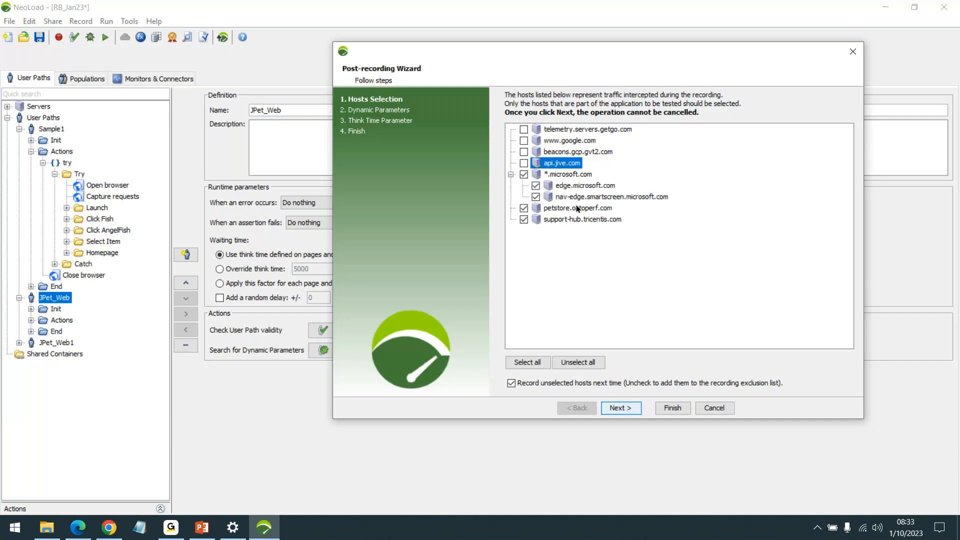
{"action": "left_click", "coordinate": [524, 175]}
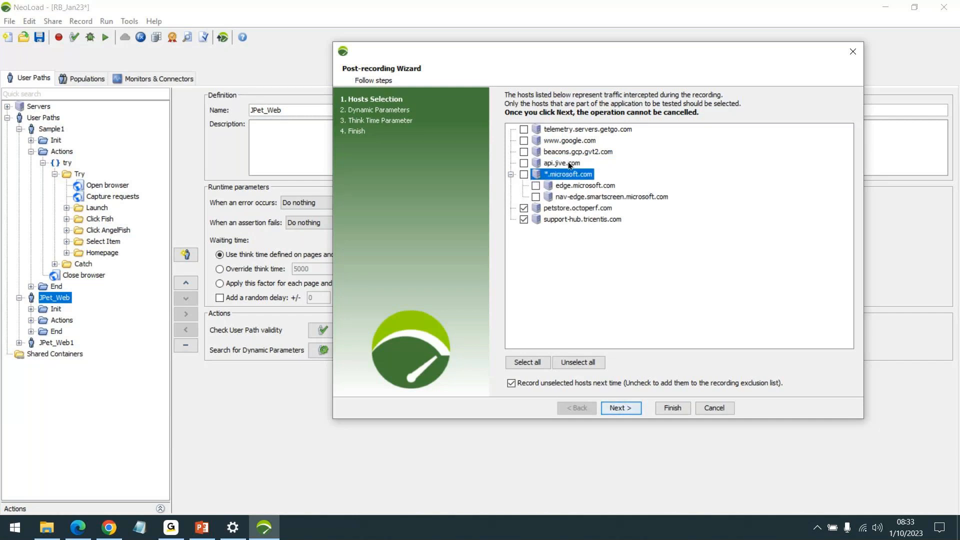
{"action": "left_click", "coordinate": [575, 208]}
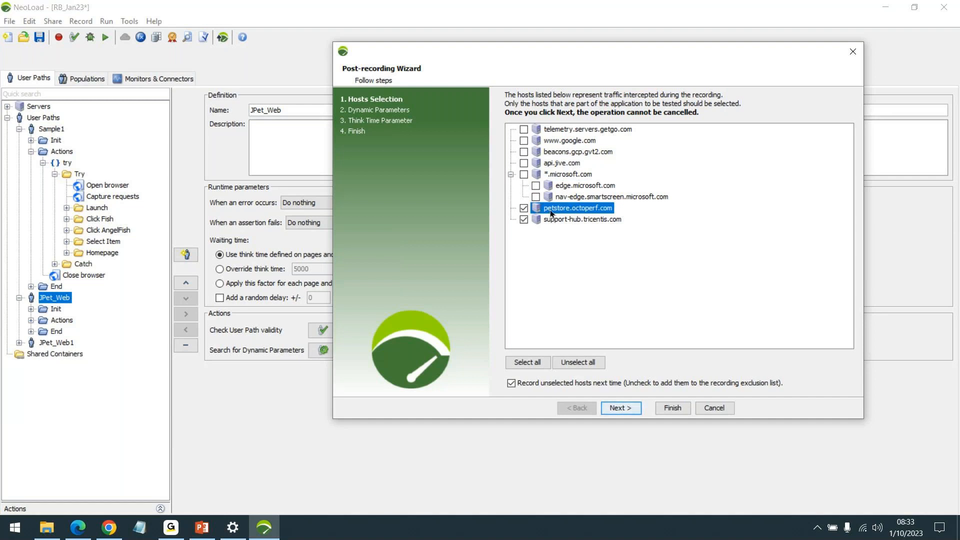
{"action": "left_click", "coordinate": [524, 221]}
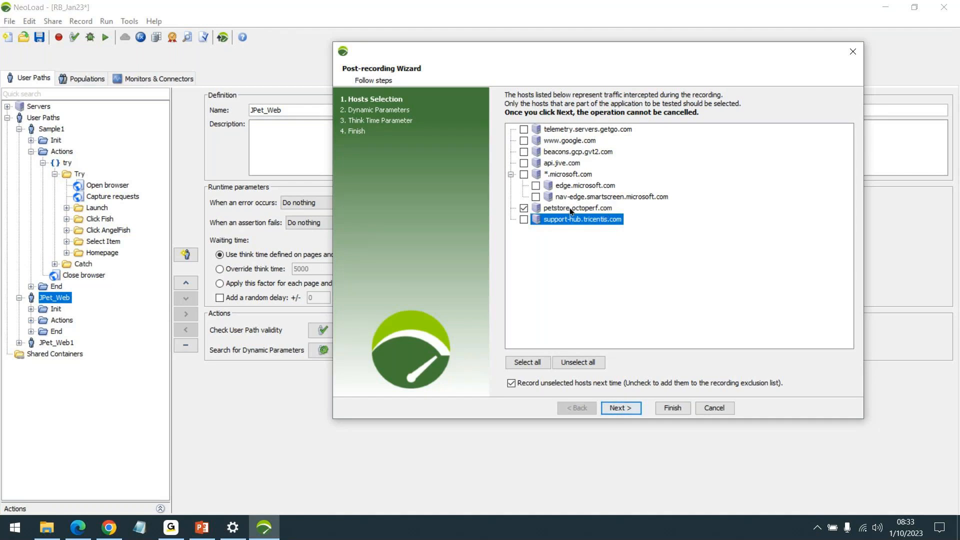
{"action": "left_click", "coordinate": [632, 410]}
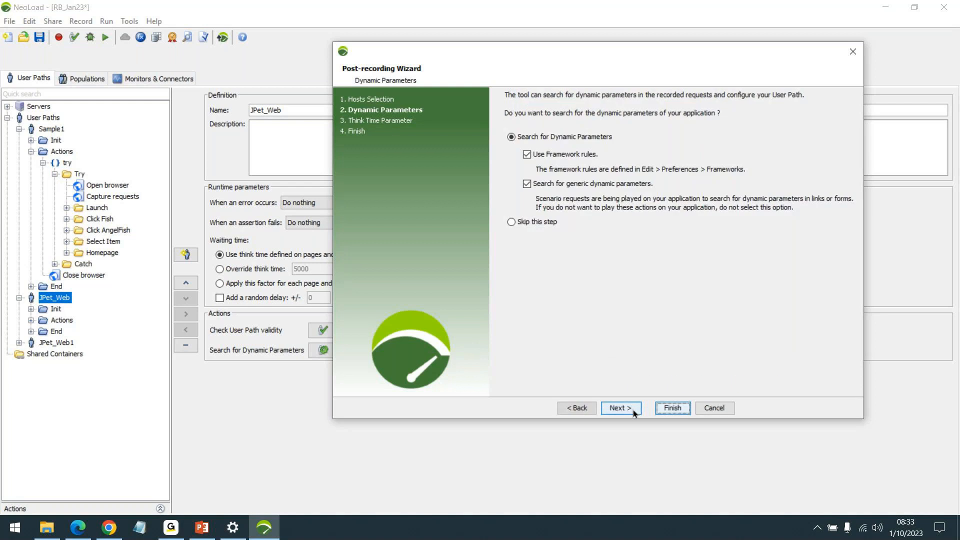
Step: Skip the dynamic parameter search, keep the recorded think times, and finish the post-recording wizard
{"action": "left_click", "coordinate": [544, 222]}
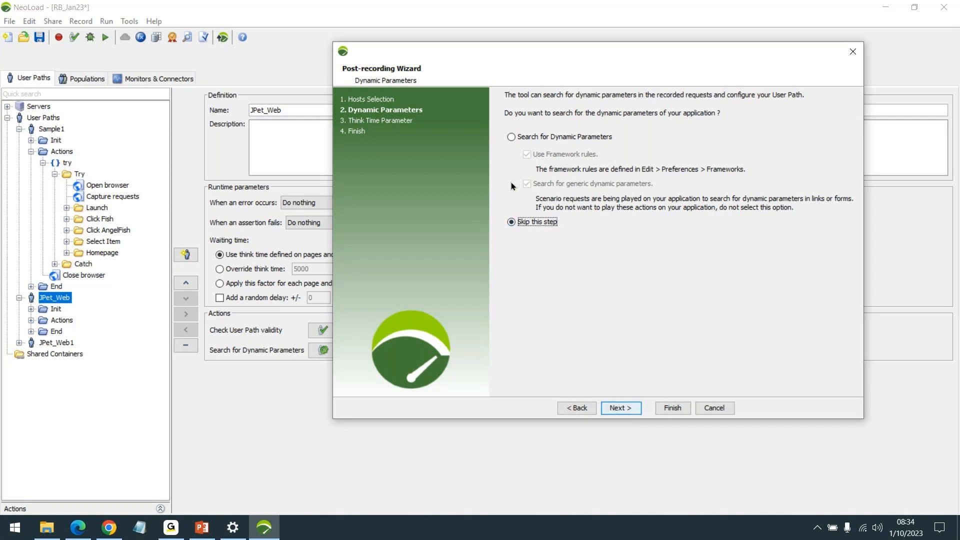
{"action": "left_click", "coordinate": [624, 407]}
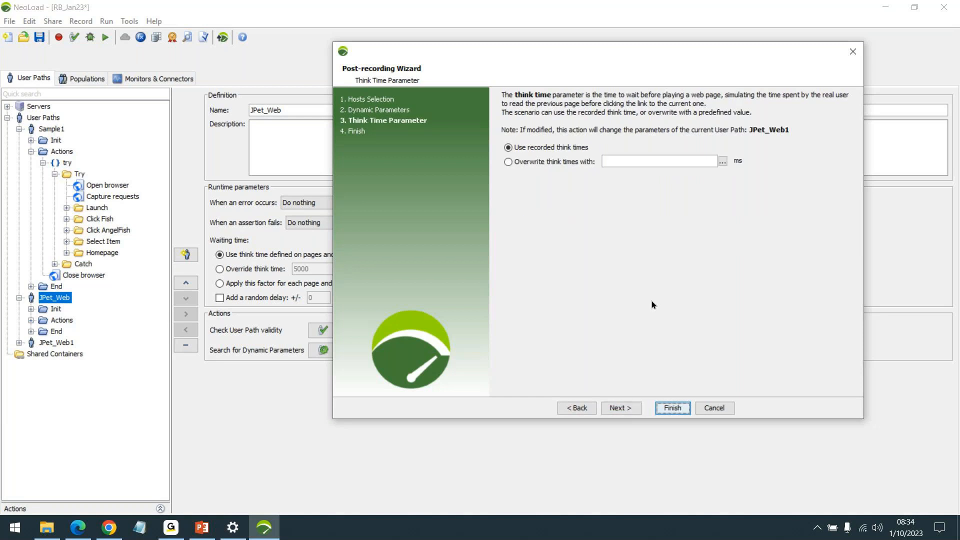
{"action": "left_click", "coordinate": [619, 408]}
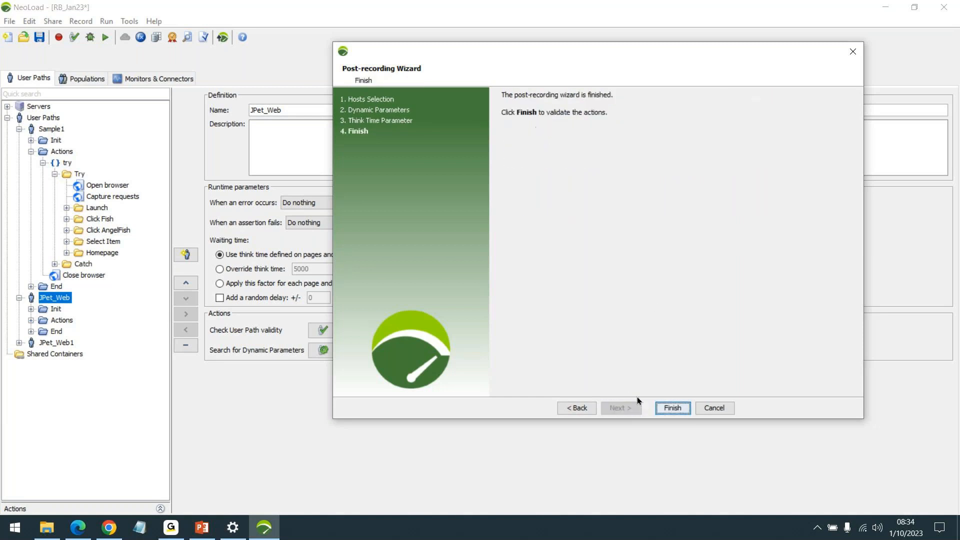
{"action": "left_click", "coordinate": [671, 407]}
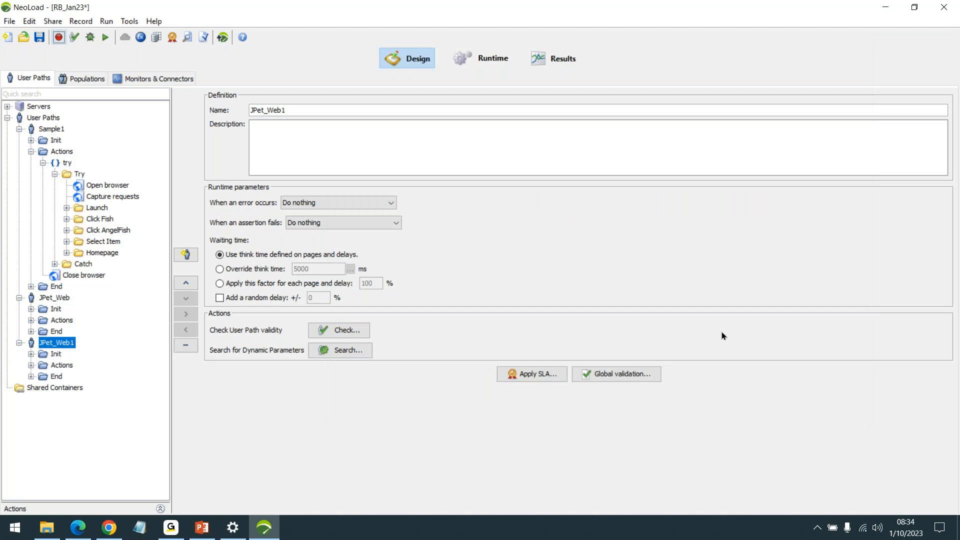
Step: Delete the old JPet_Web user path and confirm its removal
{"action": "left_click", "coordinate": [44, 299]}
{"action": "right_click", "coordinate": [44, 299]}
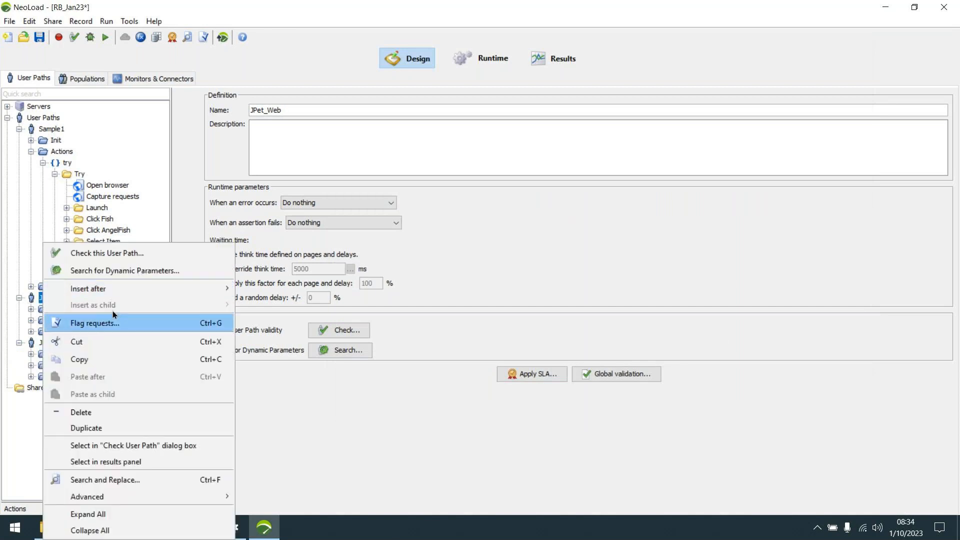
{"action": "left_click", "coordinate": [92, 412]}
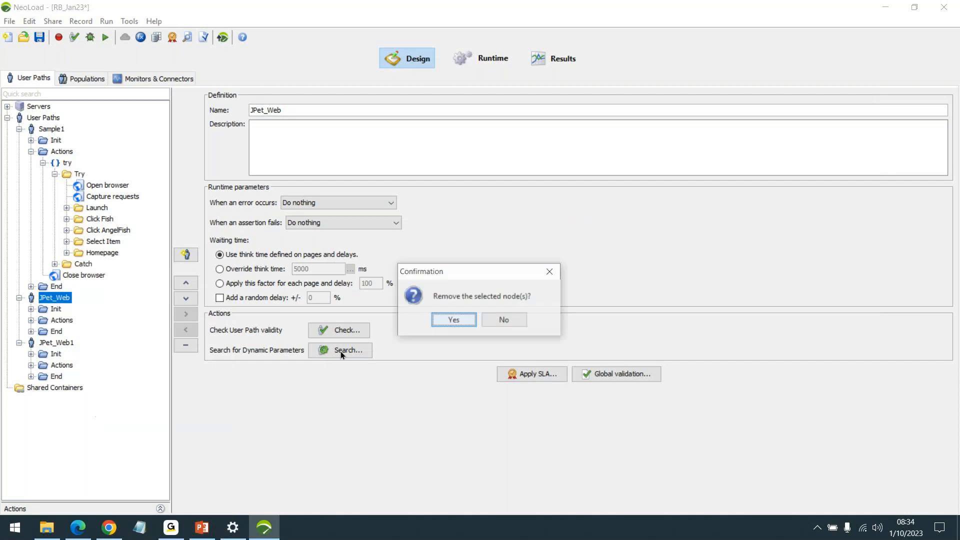
{"action": "left_click", "coordinate": [454, 321]}
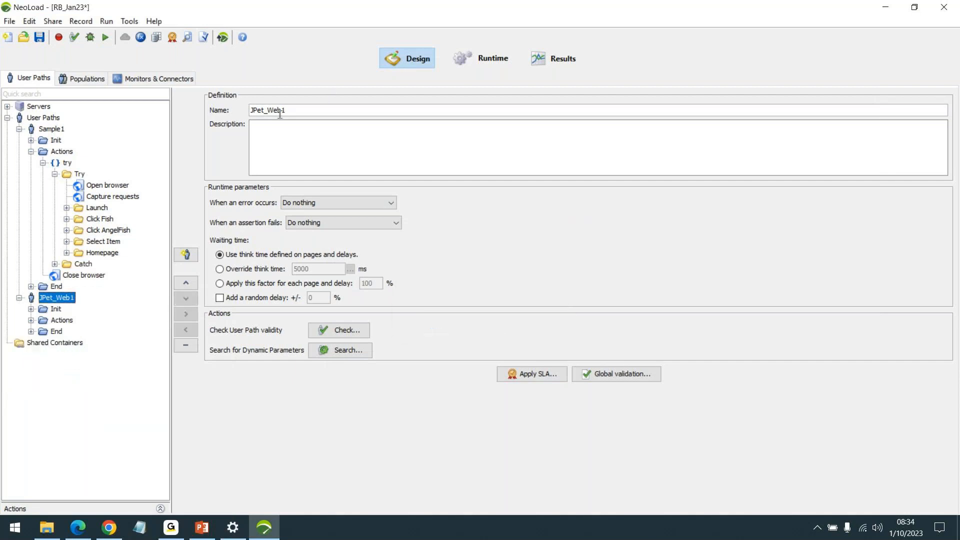
Step: Rename the user path JPet_Web1 to JPet_Web and Sample1 to JPet_RB
{"action": "left_click", "coordinate": [309, 112]}
{"action": "key", "text": "BackSpace"}
{"action": "left_click", "coordinate": [46, 130]}
{"action": "double_click", "coordinate": [304, 107]}
{"action": "type", "text": "JPet_"}
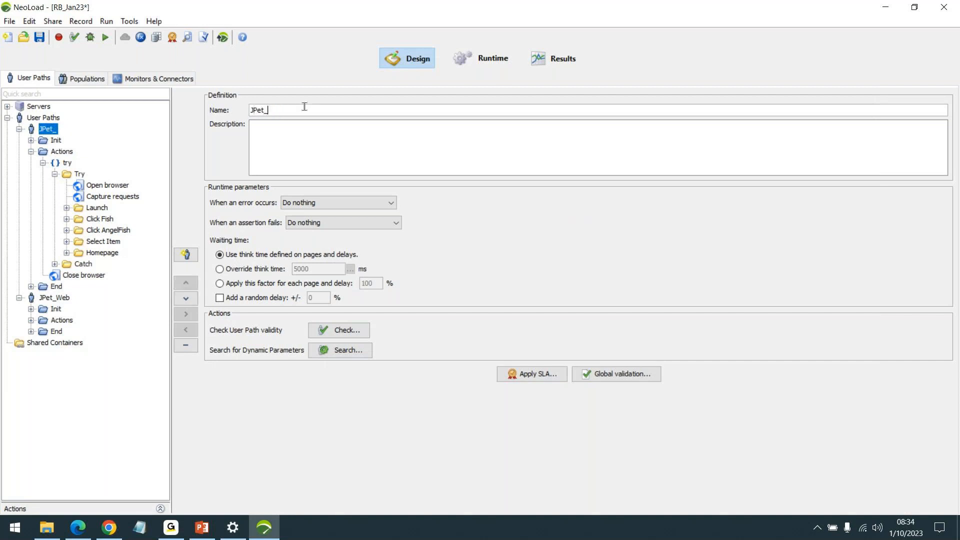
{"action": "type", "text": "RB"}
Step: Expand the Launch transactions of JPet_Web and JPet_RB in a widened tree to compare their recorded contents
{"action": "left_click", "coordinate": [30, 320]}
{"action": "left_click", "coordinate": [43, 331]}
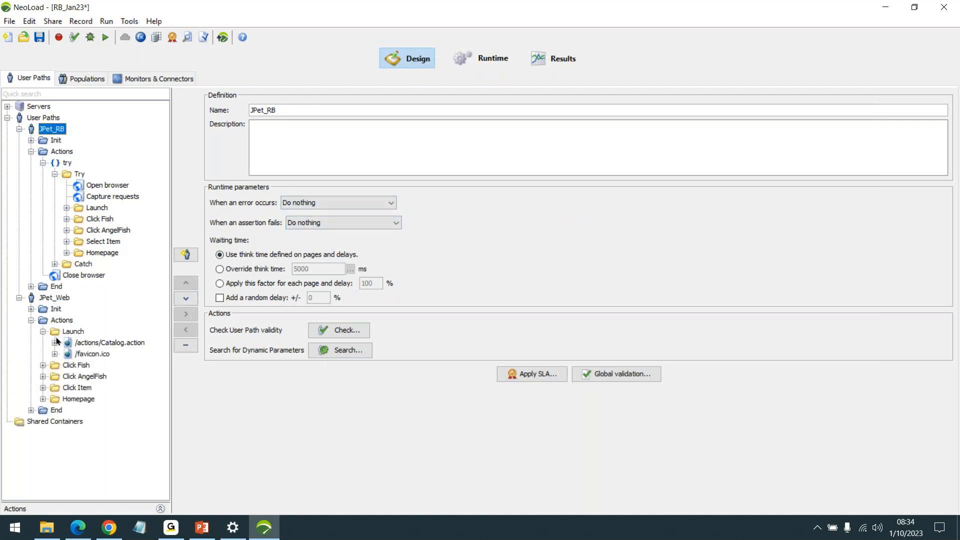
{"action": "left_click", "coordinate": [55, 343]}
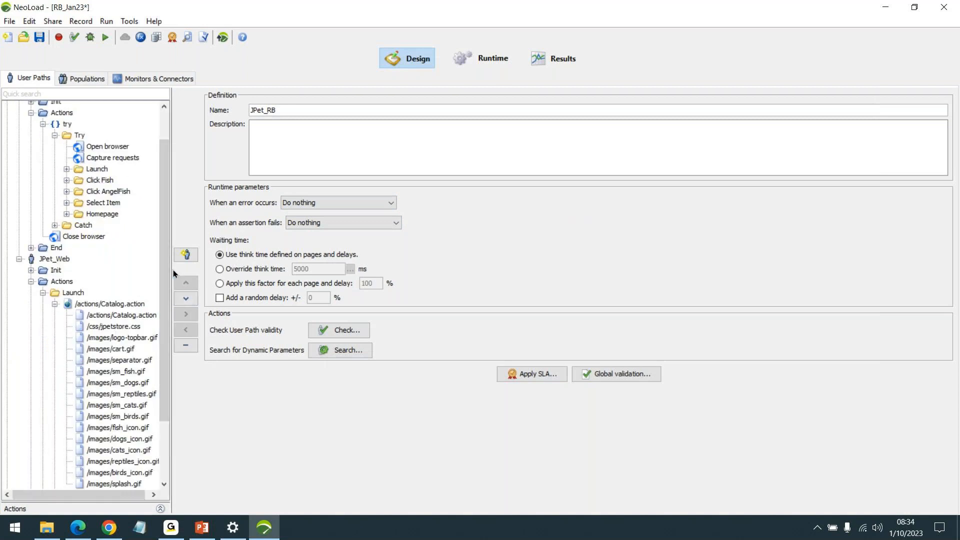
{"action": "left_click_drag", "start_coordinate": [173, 270], "coordinate": [273, 270]}
{"action": "scroll", "coordinate": [202, 267], "scroll_direction": "up", "scroll_amount": 2}
{"action": "left_click", "coordinate": [66, 207]}
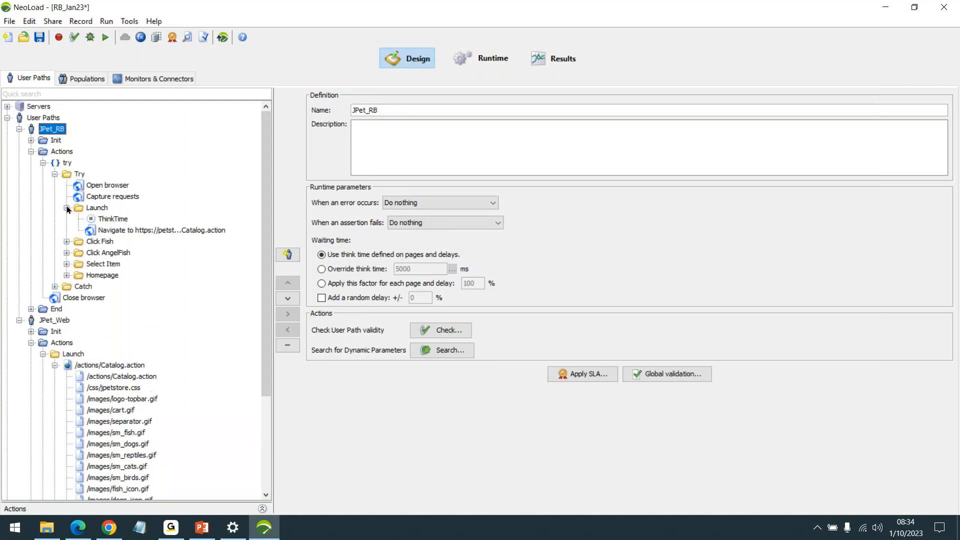
{"action": "scroll", "coordinate": [199, 225], "scroll_direction": "down", "scroll_amount": 1}
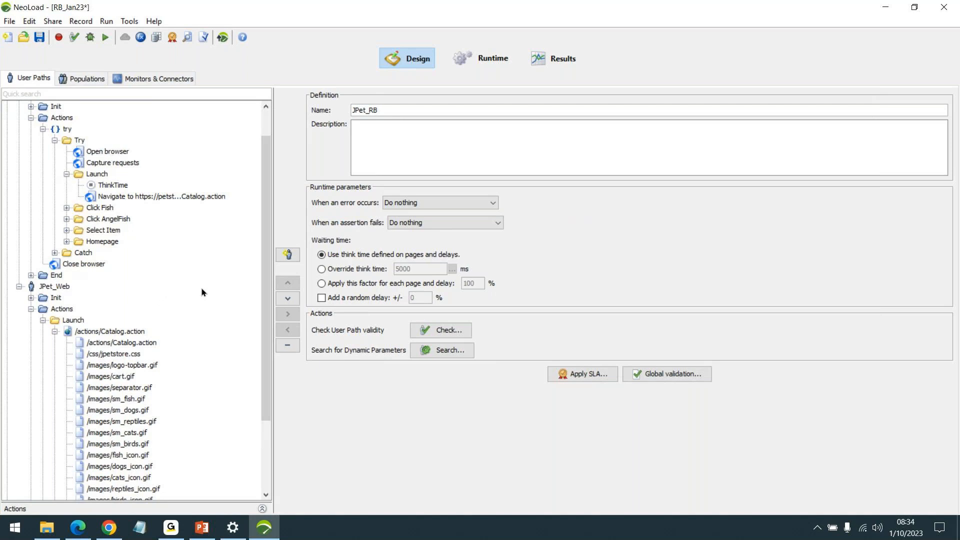
Step: Examine the recorded request and response of the /actions/Catalog.action request under JPet_Web's Launch page
{"action": "left_click", "coordinate": [135, 343]}
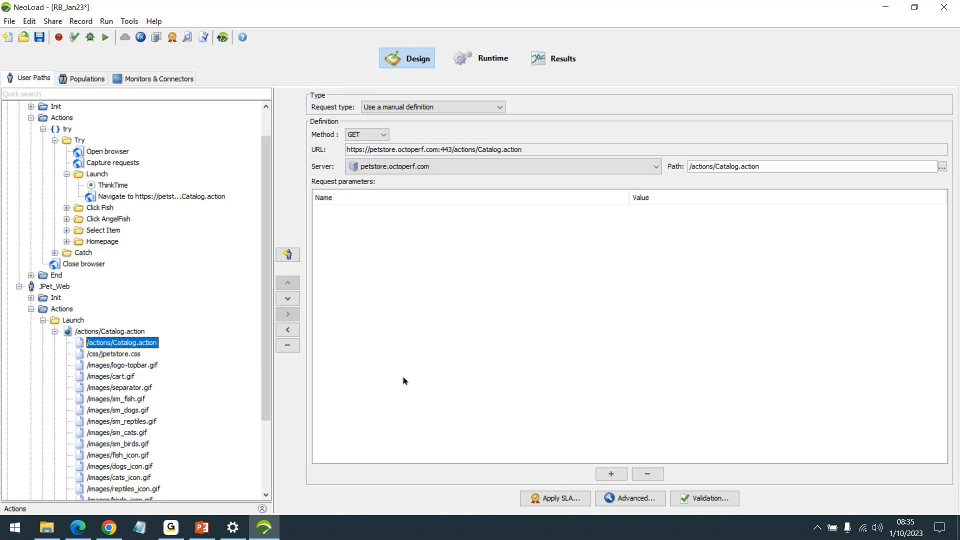
{"action": "left_click", "coordinate": [620, 500]}
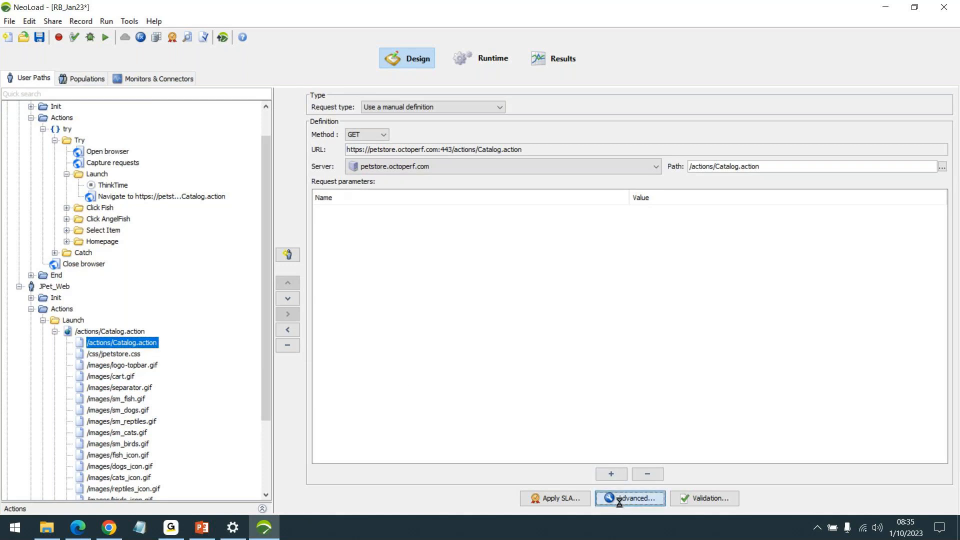
{"action": "left_click", "coordinate": [700, 311]}
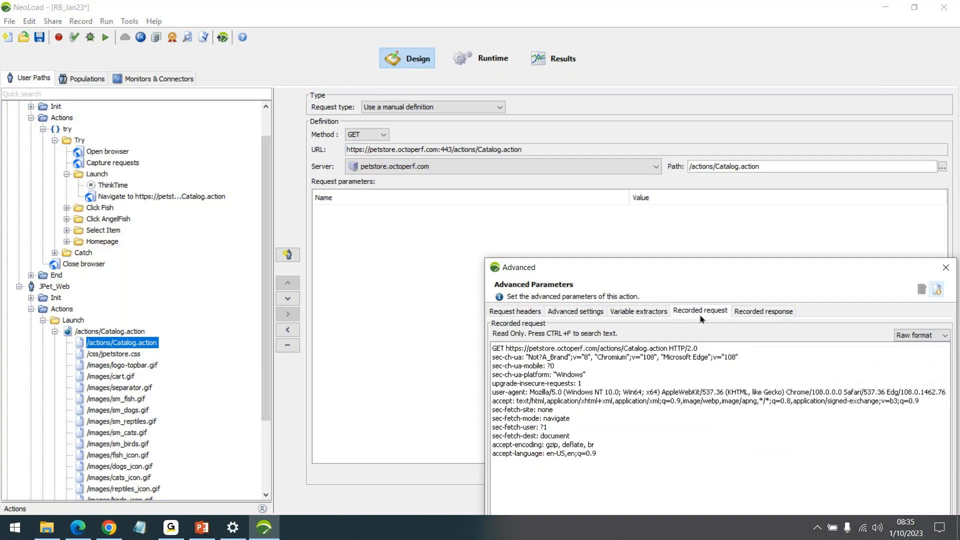
{"action": "left_click_drag", "start_coordinate": [686, 266], "coordinate": [657, 87]}
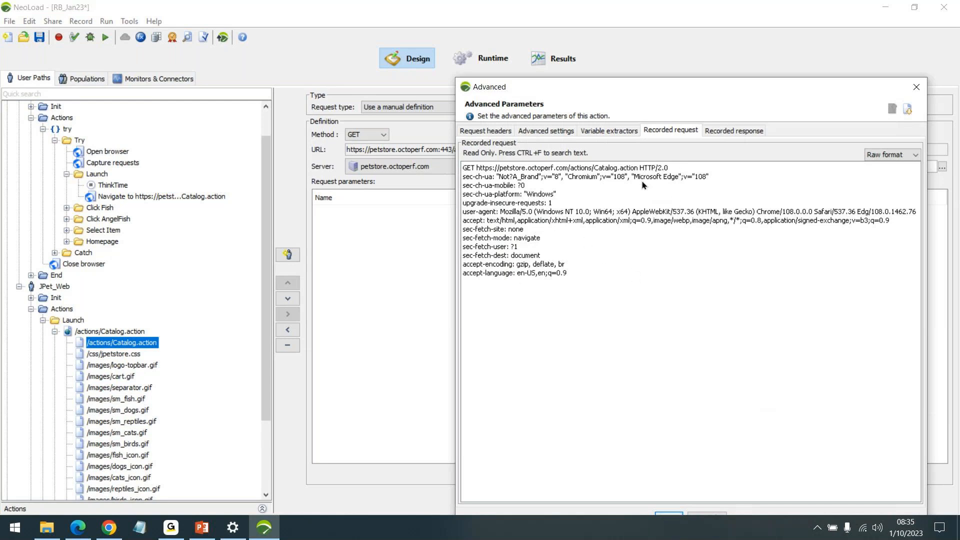
{"action": "left_click", "coordinate": [713, 130]}
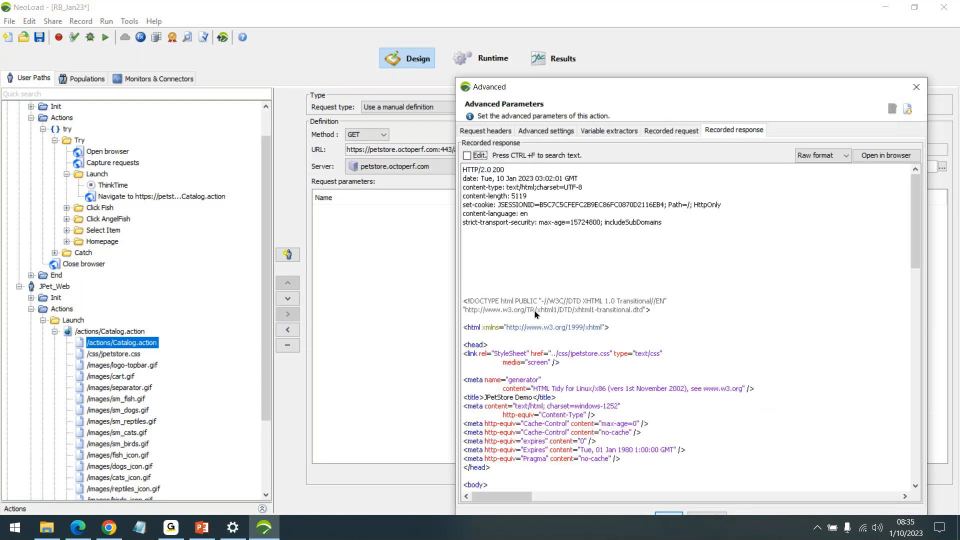
{"action": "scroll", "coordinate": [720, 317], "scroll_direction": "down", "scroll_amount": 10}
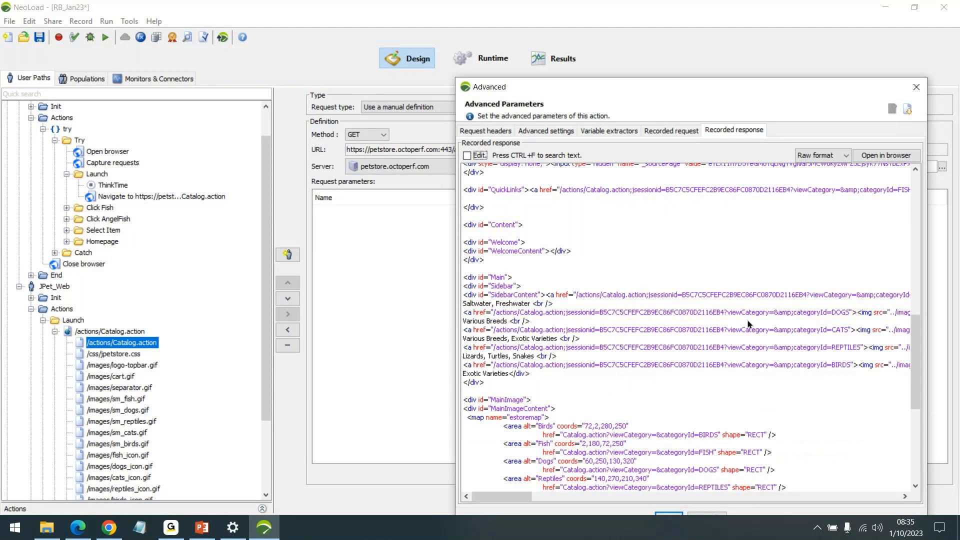
{"action": "scroll", "coordinate": [751, 308], "scroll_direction": "down", "scroll_amount": 5}
{"action": "scroll", "coordinate": [751, 306], "scroll_direction": "up", "scroll_amount": 5}
{"action": "left_click", "coordinate": [671, 130]}
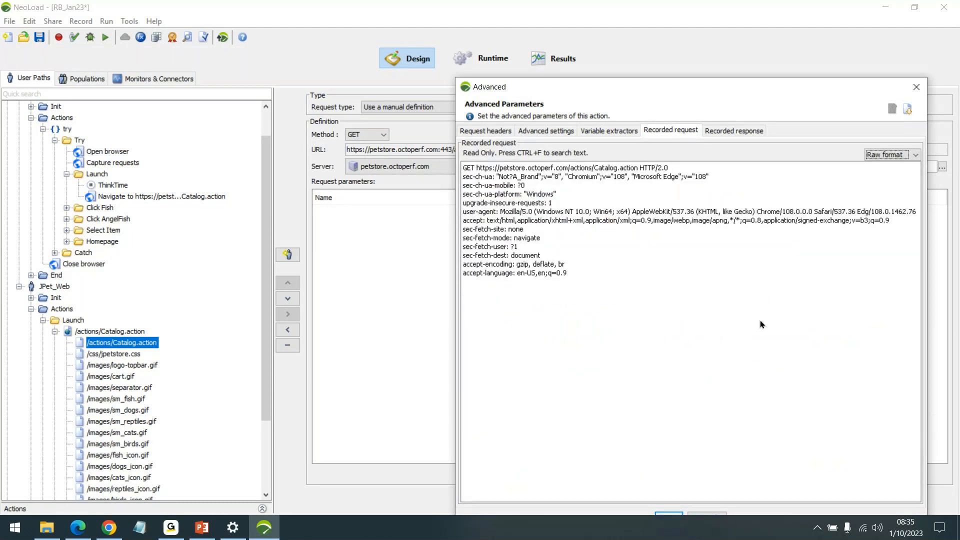
{"action": "left_click", "coordinate": [917, 89]}
Step: Examine the variable extractors and recorded response of the Navigate action in JPet_RB's Launch transaction, then close its advanced settings
{"action": "left_click", "coordinate": [167, 196]}
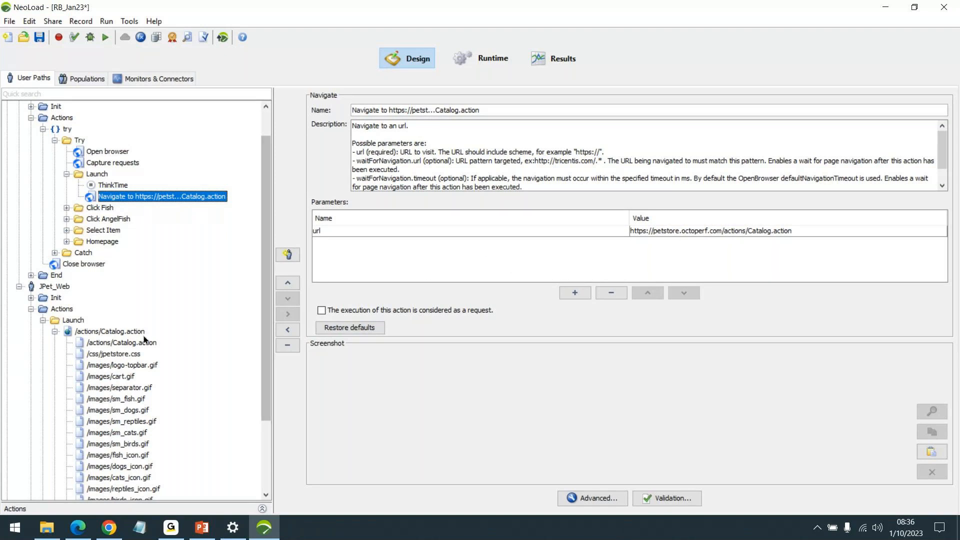
{"action": "left_click", "coordinate": [607, 497]}
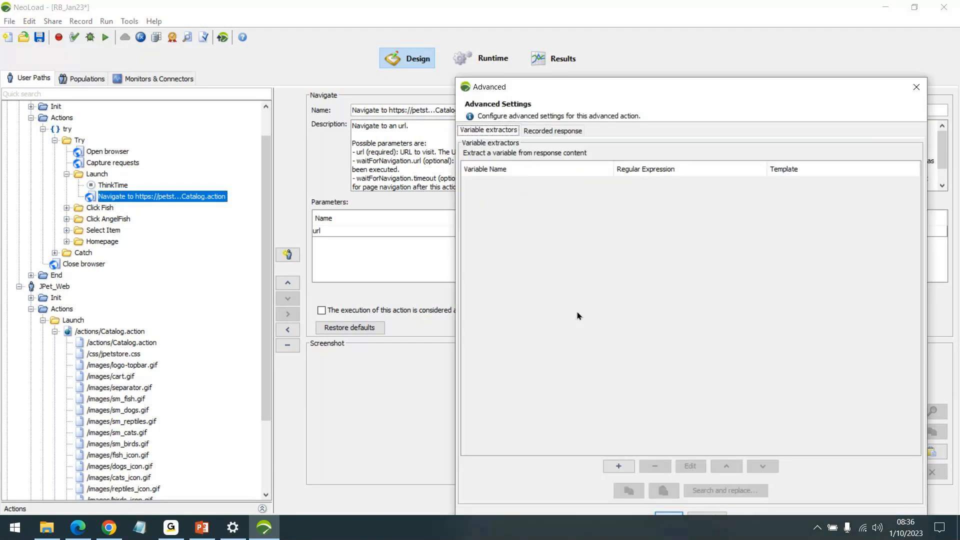
{"action": "left_click_drag", "start_coordinate": [568, 89], "coordinate": [571, 45]}
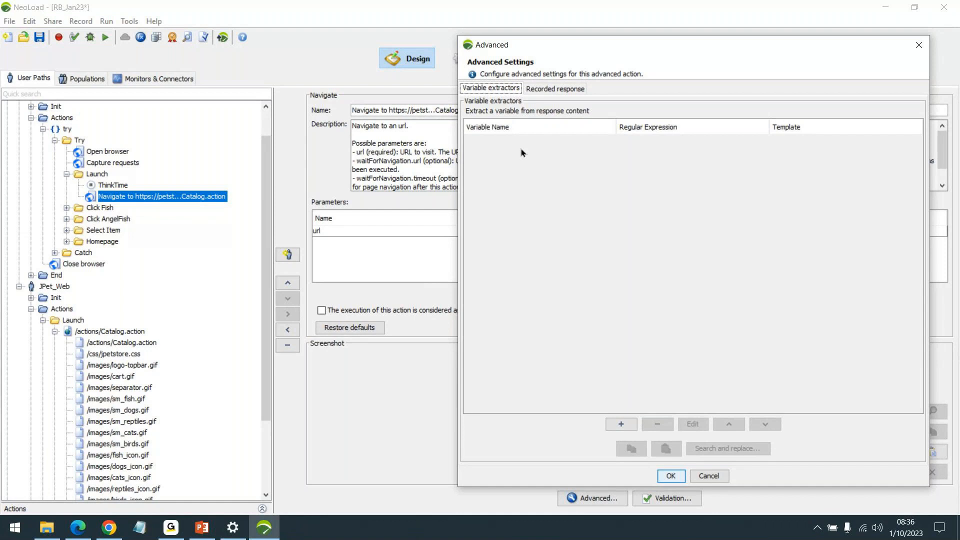
{"action": "left_click", "coordinate": [554, 88]}
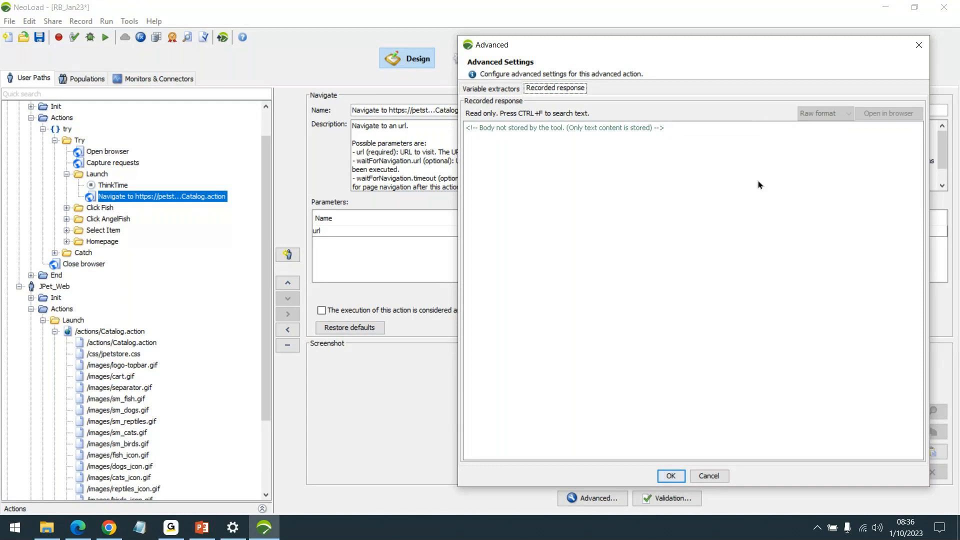
{"action": "left_click", "coordinate": [616, 142]}
{"action": "left_click", "coordinate": [716, 479]}
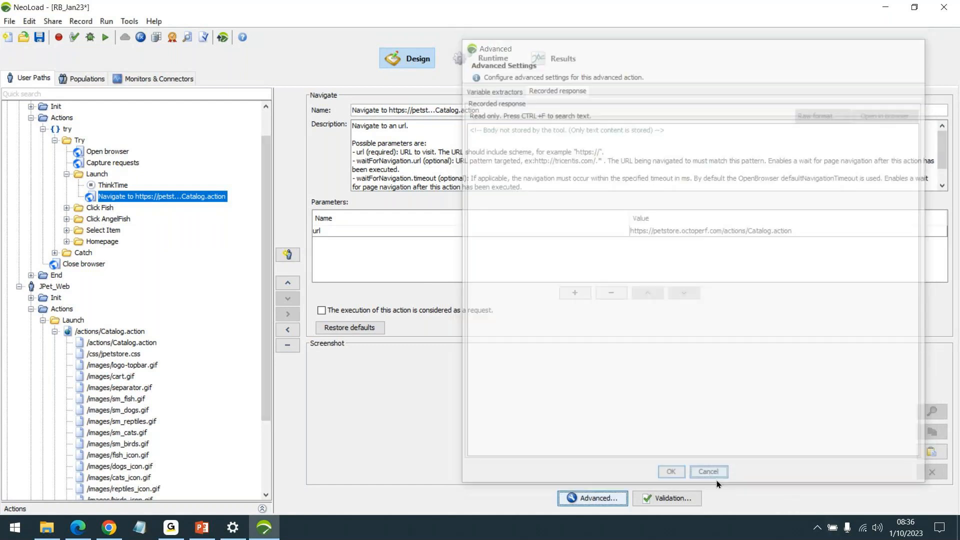
Step: Expand the Click Fish transactions of JPet_RB and JPet_Web to compare the Click on img action with the recorded Catalog.action page
{"action": "left_click", "coordinate": [68, 209]}
{"action": "left_click", "coordinate": [118, 232]}
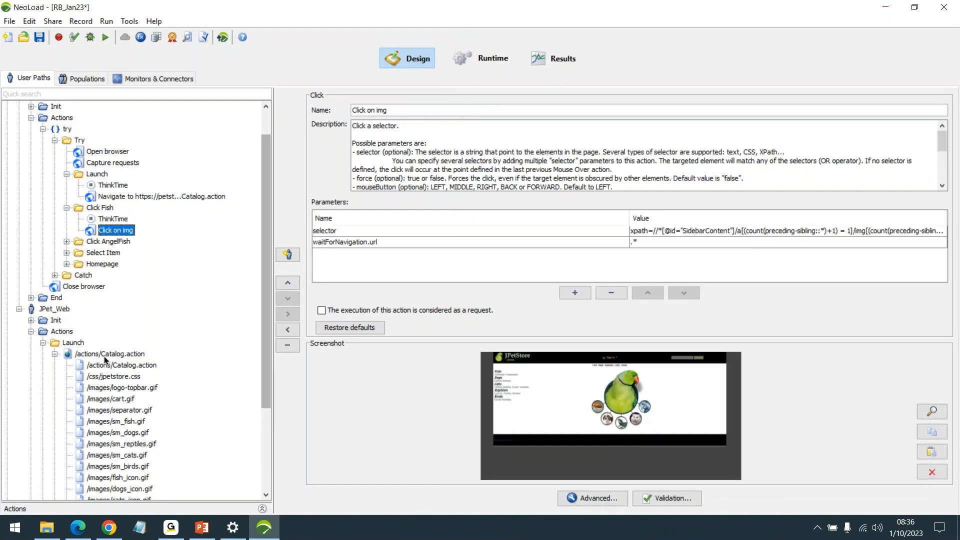
{"action": "scroll", "coordinate": [106, 352], "scroll_direction": "down", "scroll_amount": 4}
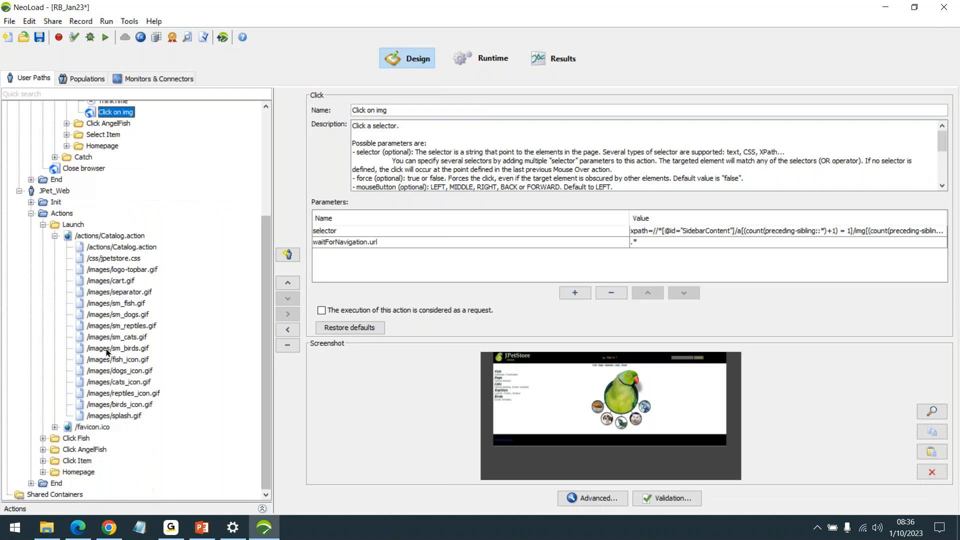
{"action": "left_click", "coordinate": [43, 439]}
{"action": "left_click", "coordinate": [55, 449]}
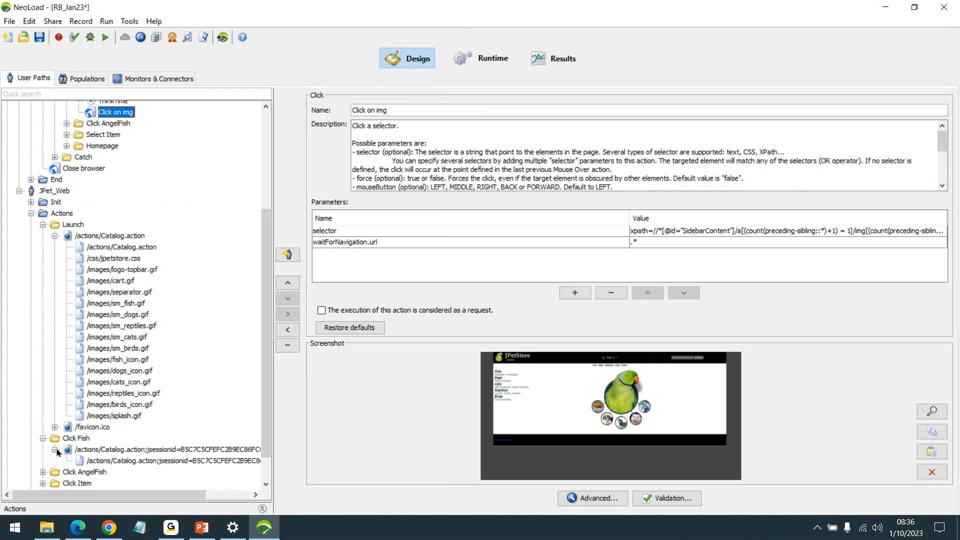
Step: Examine the recorded request, request headers and variable extractors of the Catalog.action request under JPet_Web's Click Fish page
{"action": "scroll", "coordinate": [56, 448], "scroll_direction": "down", "scroll_amount": 1}
{"action": "left_click", "coordinate": [179, 427]}
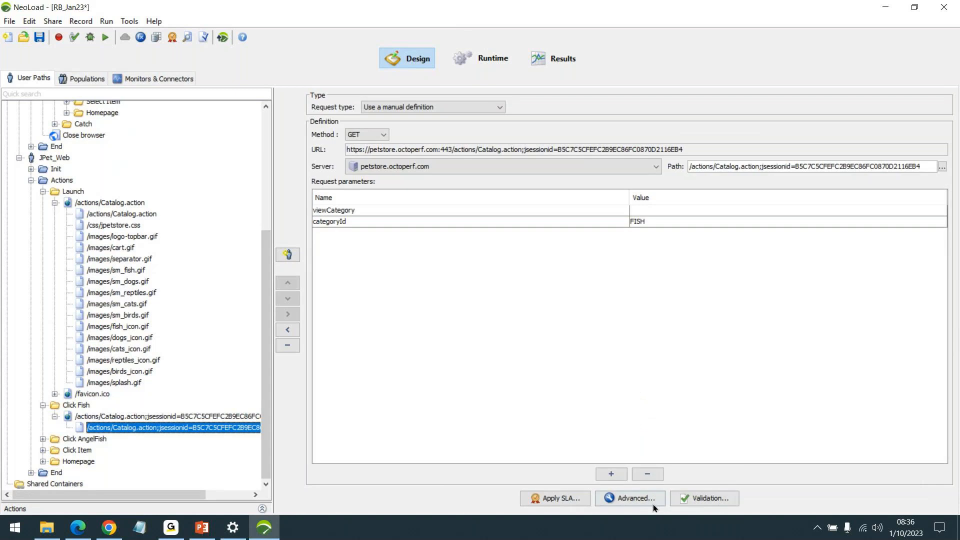
{"action": "left_click", "coordinate": [645, 499]}
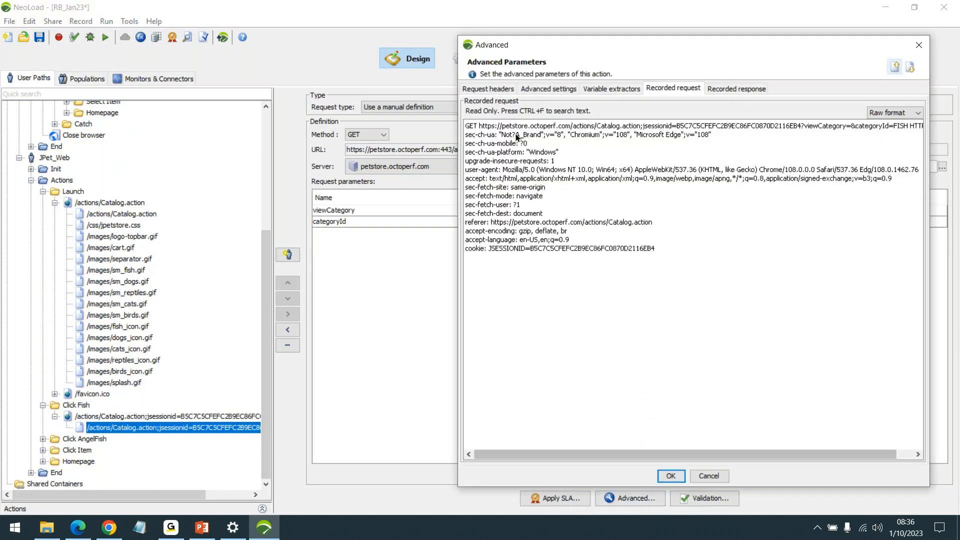
{"action": "left_click", "coordinate": [490, 89]}
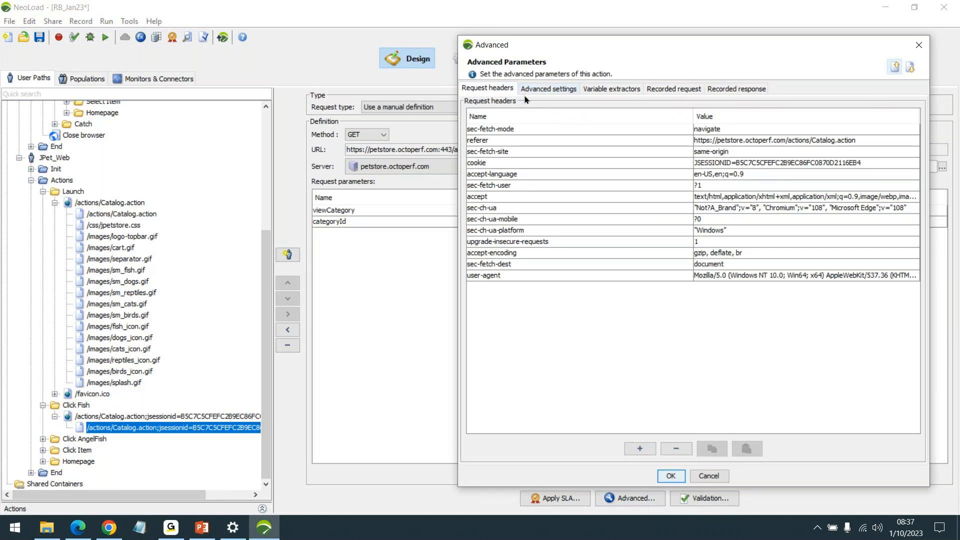
{"action": "left_click", "coordinate": [492, 88]}
{"action": "left_click", "coordinate": [604, 90]}
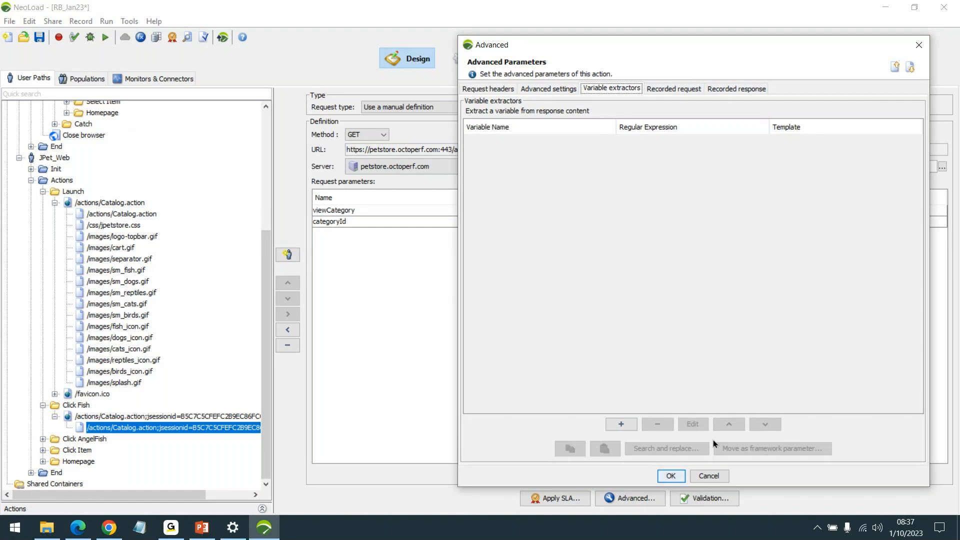
{"action": "left_click", "coordinate": [708, 475]}
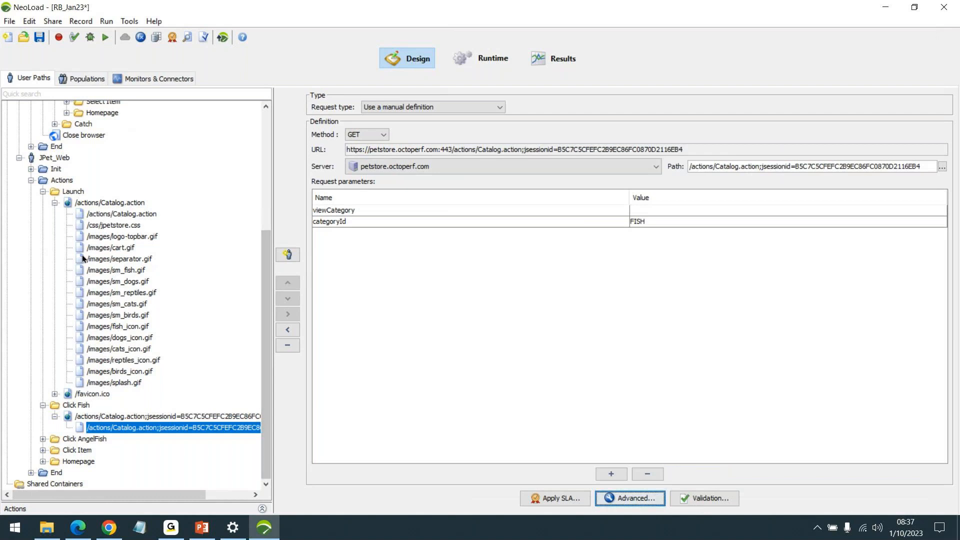
Step: Review the recorded response and variable extractors of the Click on img action in JPet_RB's Click Fish transaction
{"action": "scroll", "coordinate": [189, 260], "scroll_direction": "up", "scroll_amount": 3}
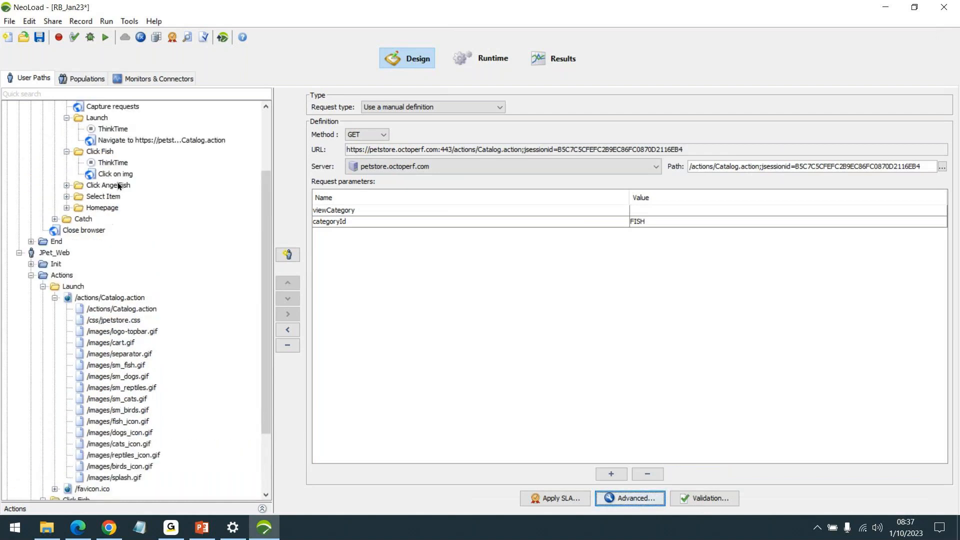
{"action": "left_click", "coordinate": [119, 175]}
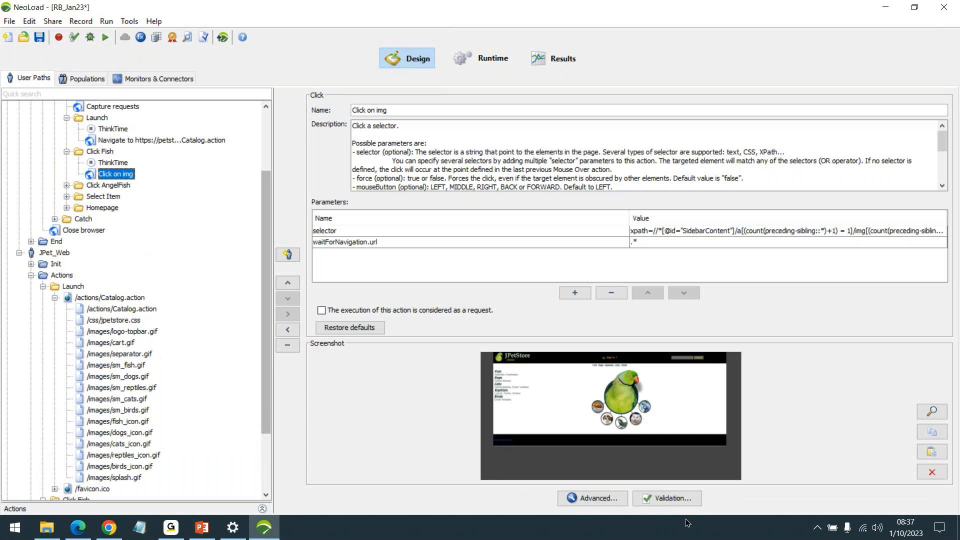
{"action": "left_click", "coordinate": [595, 499]}
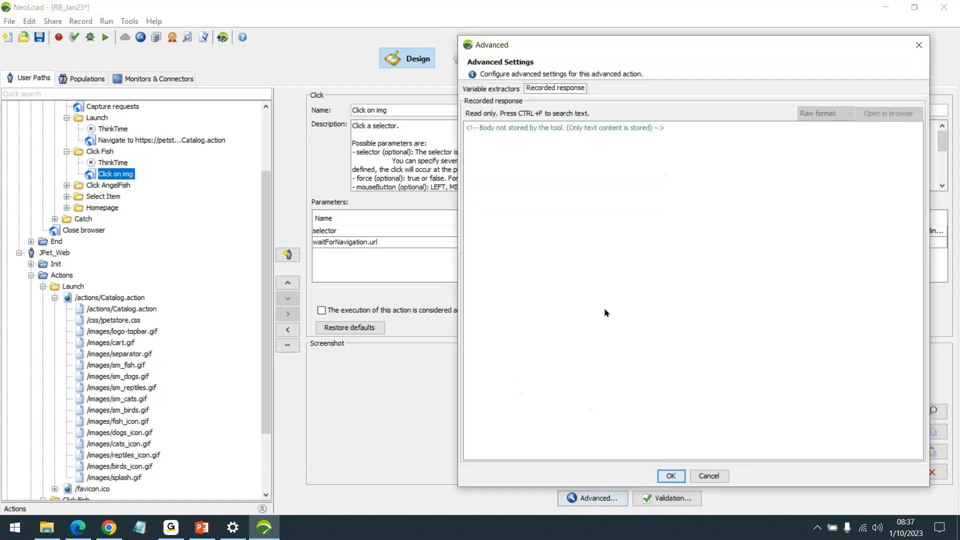
{"action": "left_click", "coordinate": [475, 90]}
{"action": "left_click", "coordinate": [547, 88]}
{"action": "left_click", "coordinate": [509, 93]}
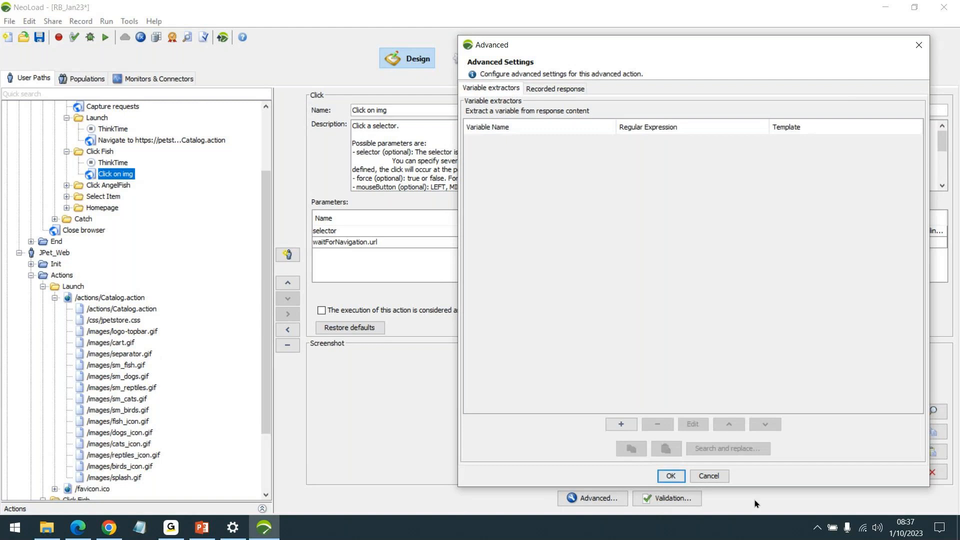
{"action": "left_click", "coordinate": [710, 476]}
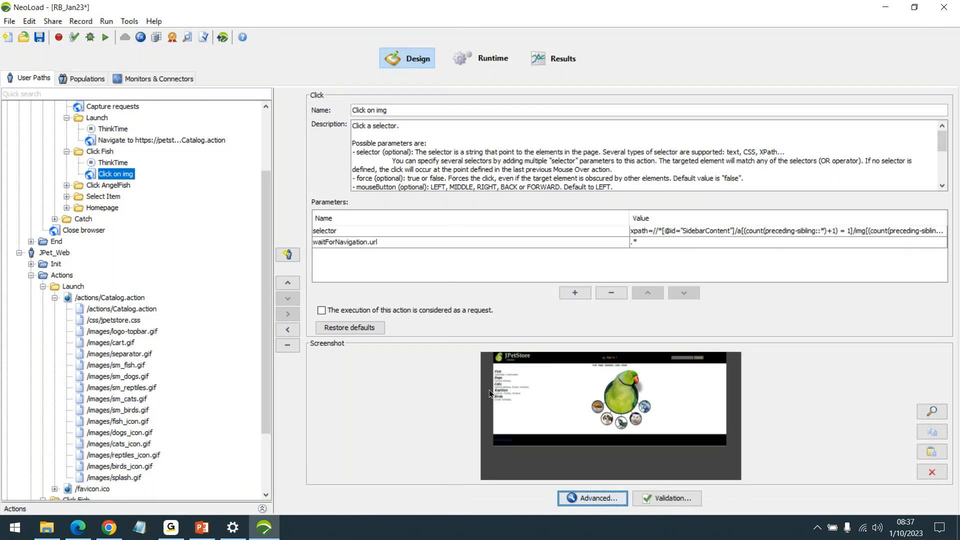
Step: Select the selector parameter of JPet_RB's Click on img action to examine its XPath value
{"action": "scroll", "coordinate": [114, 299], "scroll_direction": "down", "scroll_amount": 3}
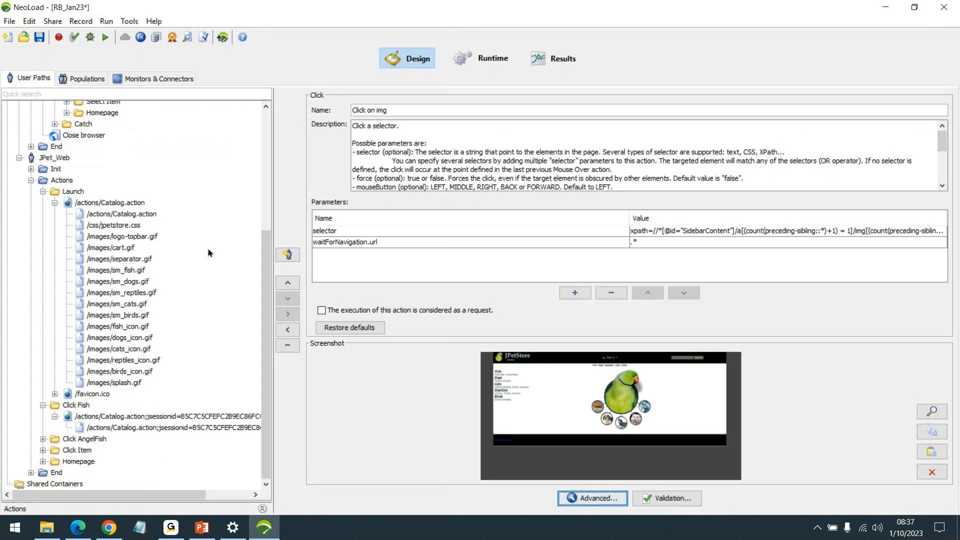
{"action": "scroll", "coordinate": [168, 284], "scroll_direction": "up", "scroll_amount": 3}
{"action": "scroll", "coordinate": [167, 284], "scroll_direction": "up", "scroll_amount": 3}
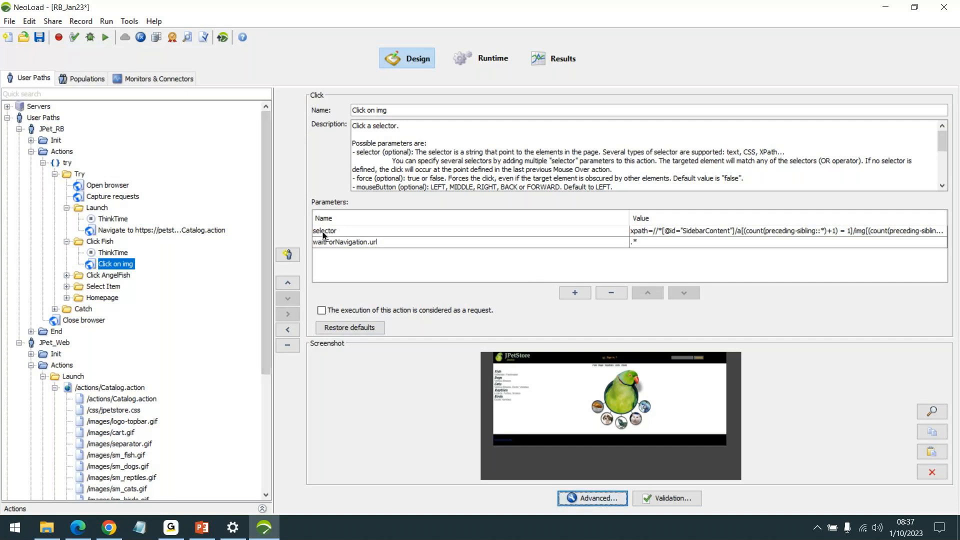
{"action": "left_click", "coordinate": [348, 230]}
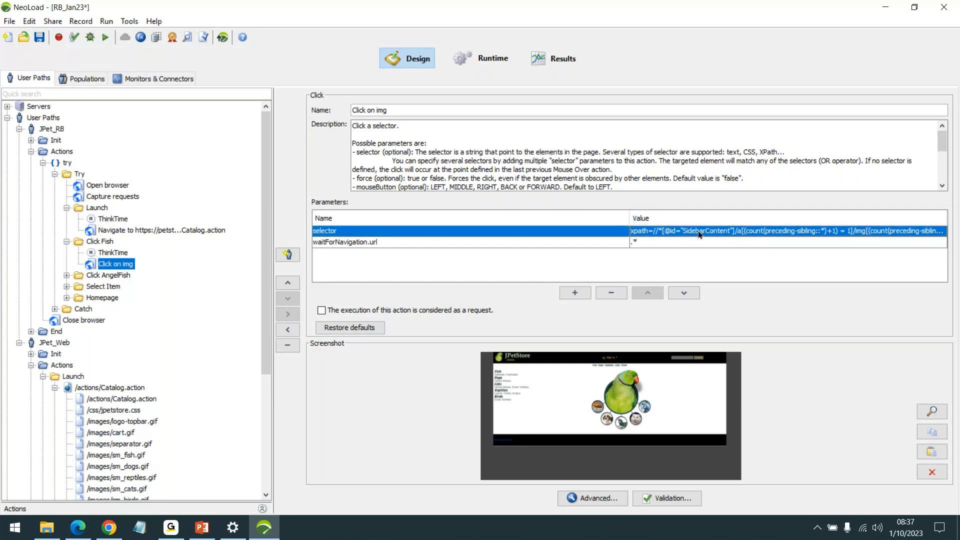
Step: Open a new recording setup, enable RealBrowser recording and choose XPath as the recorded selectors type
{"action": "left_click", "coordinate": [56, 40]}
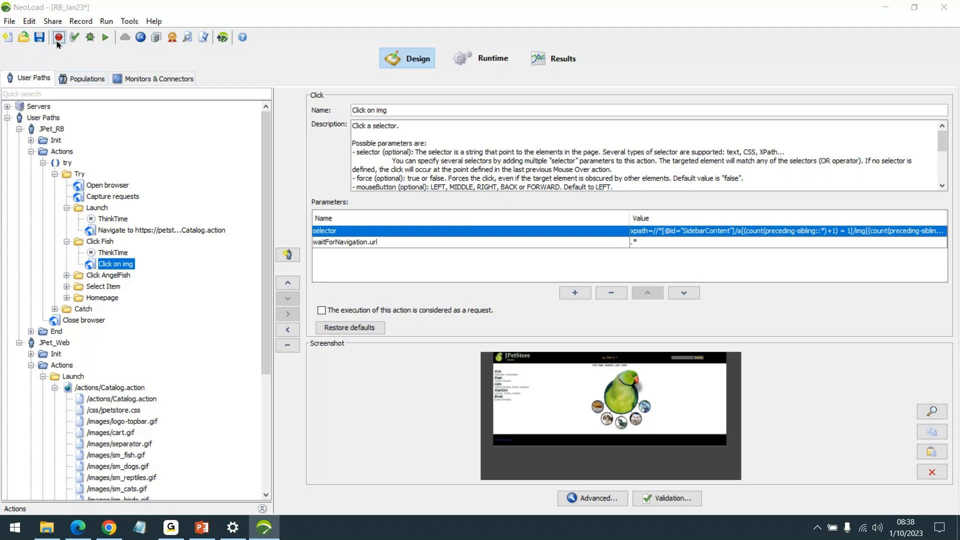
{"action": "left_click", "coordinate": [429, 198]}
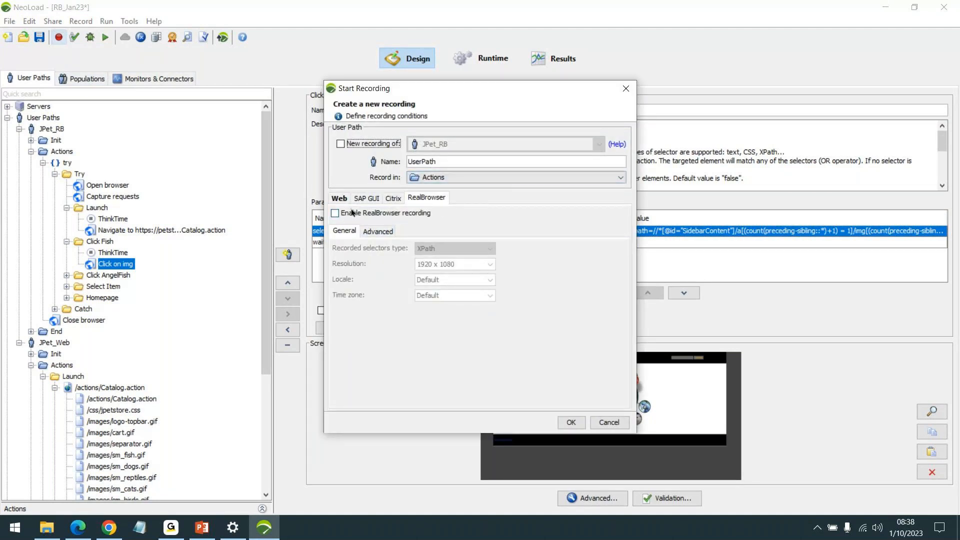
{"action": "left_click", "coordinate": [372, 212]}
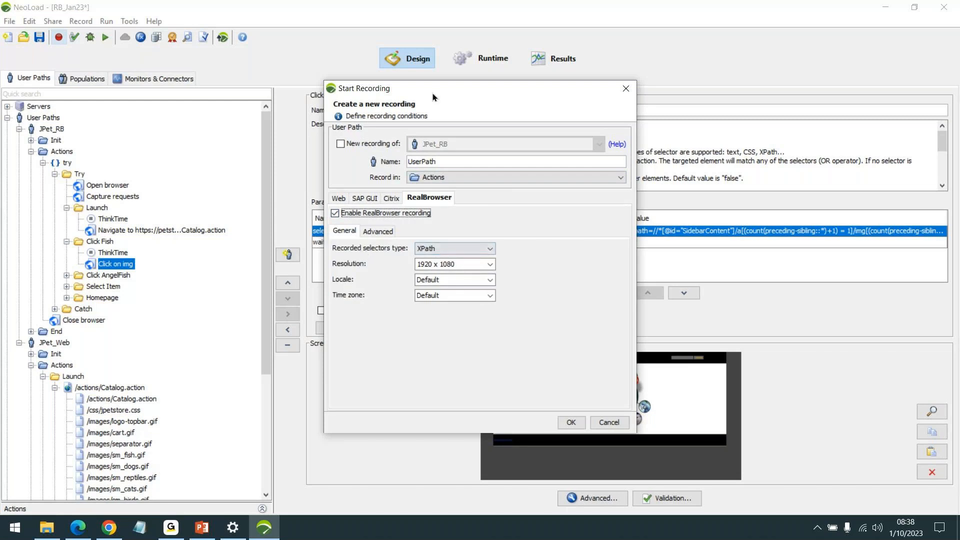
{"action": "left_click_drag", "start_coordinate": [433, 93], "coordinate": [554, 129]}
{"action": "left_click", "coordinate": [609, 279]}
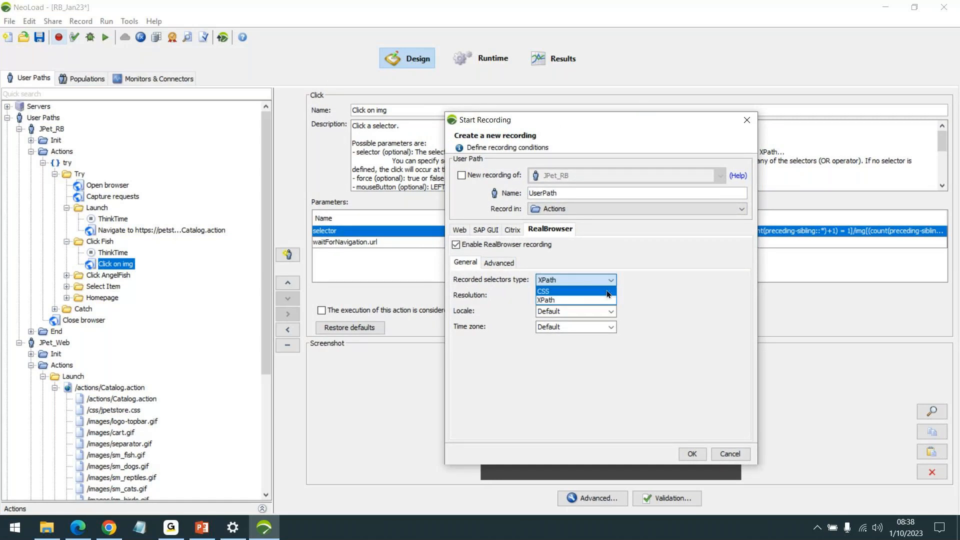
{"action": "left_click", "coordinate": [633, 289]}
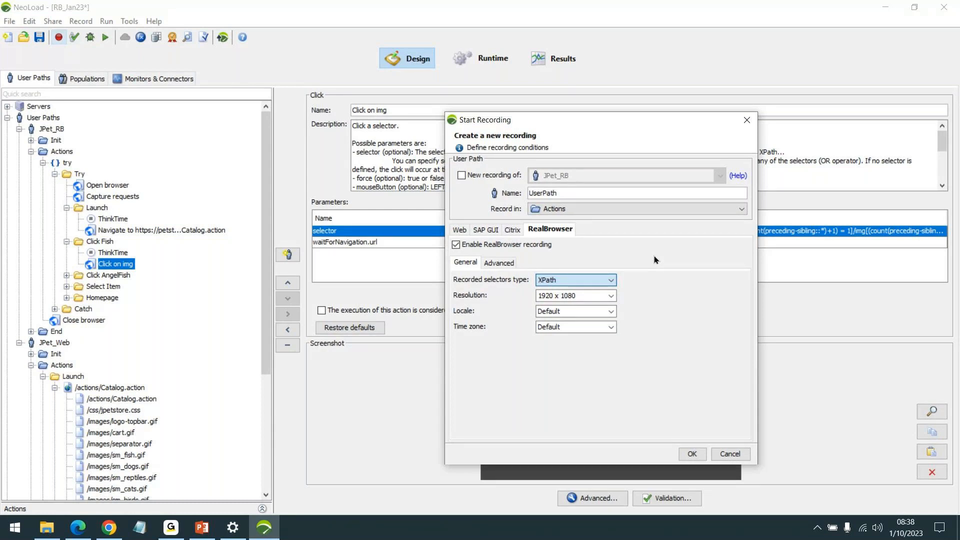
{"action": "left_click", "coordinate": [580, 280]}
{"action": "left_click", "coordinate": [550, 300]}
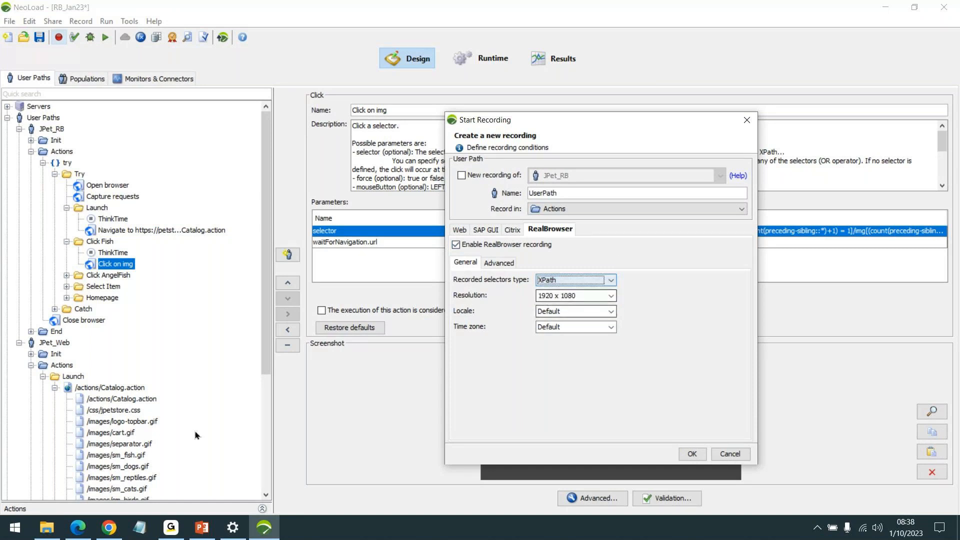
Step: Switch to Chrome and inspect the Fish sidebar image on the JPetStore catalog page in the developer tools
{"action": "left_click", "coordinate": [110, 470]}
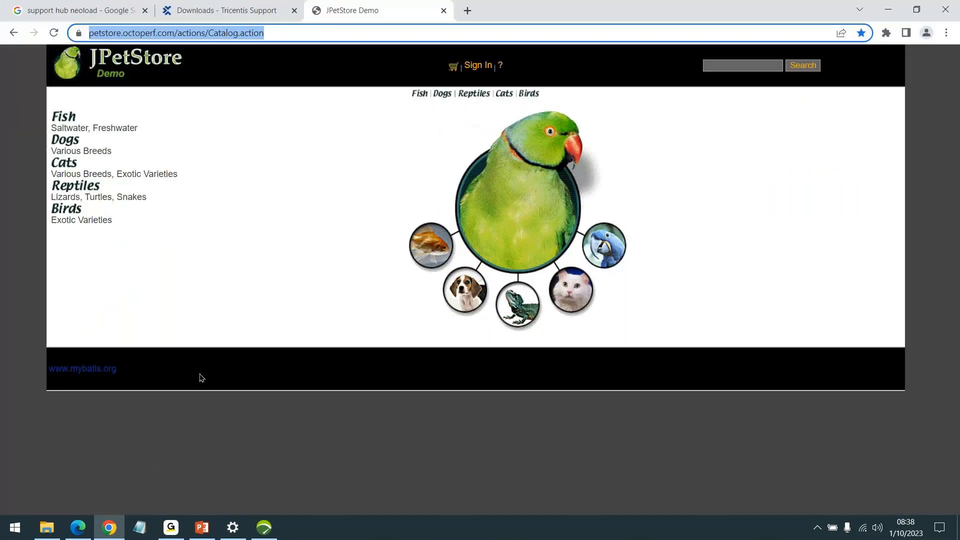
{"action": "left_click", "coordinate": [247, 275]}
{"action": "right_click", "coordinate": [64, 117]}
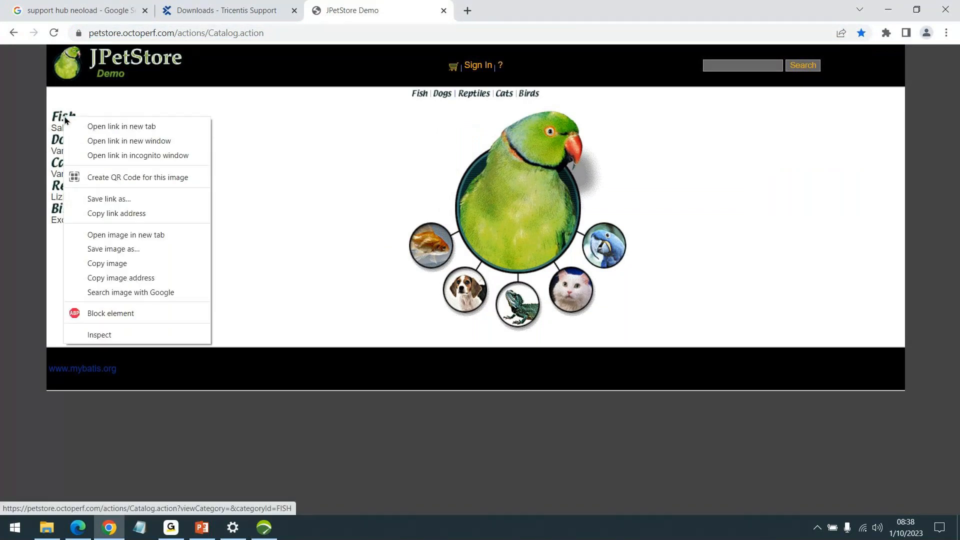
{"action": "left_click", "coordinate": [126, 339]}
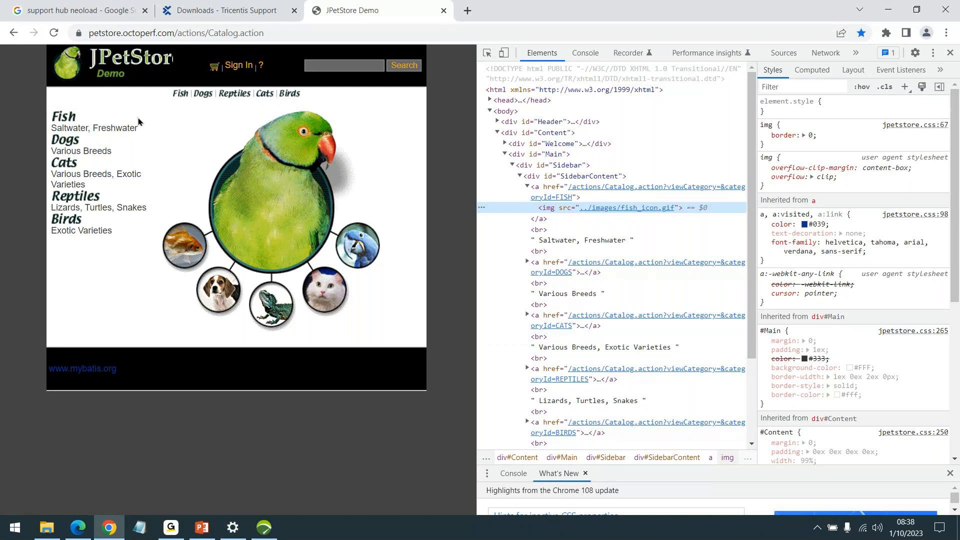
{"action": "right_click", "coordinate": [68, 120]}
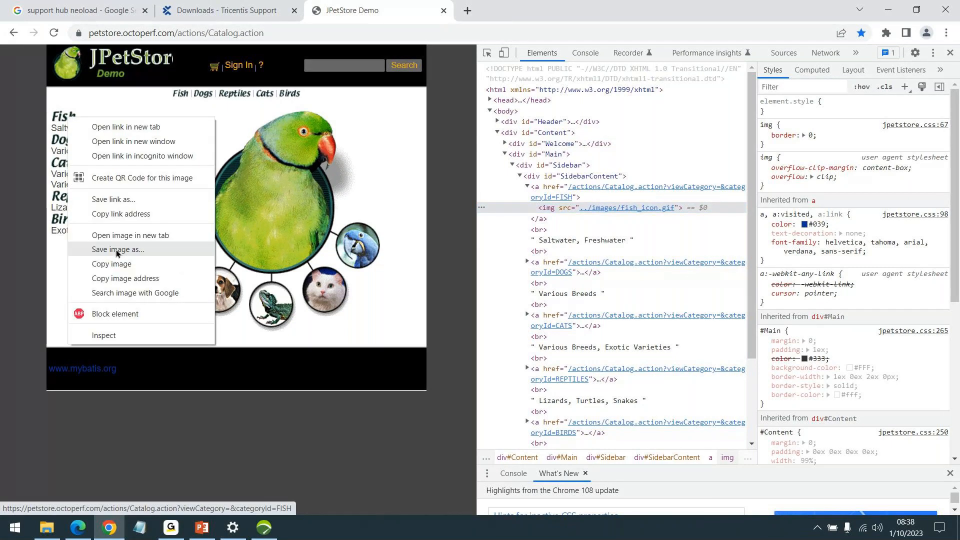
{"action": "left_click", "coordinate": [105, 335]}
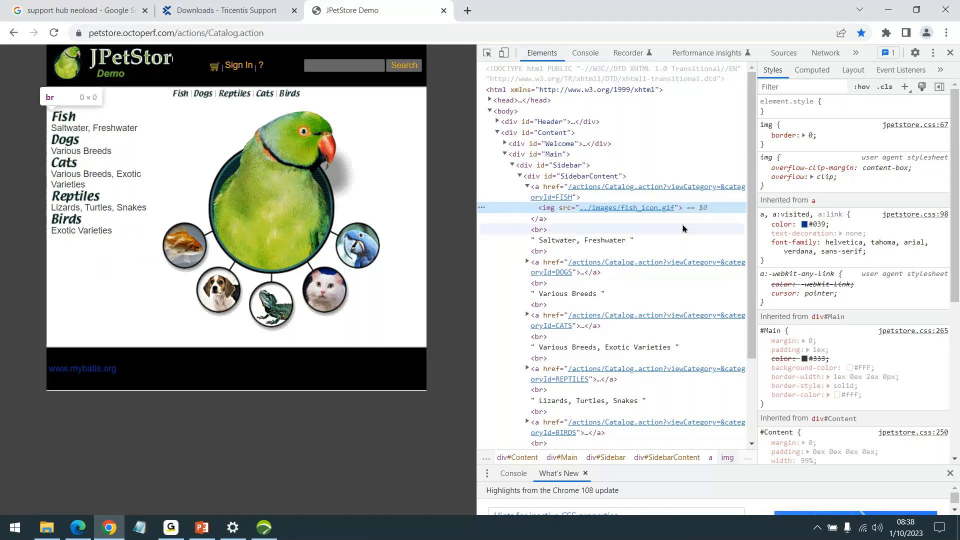
Step: View the copy options, including XPath and full XPath, for the Fish image element in the developer tools, then dismiss them
{"action": "mouse_move", "coordinate": [615, 209]}
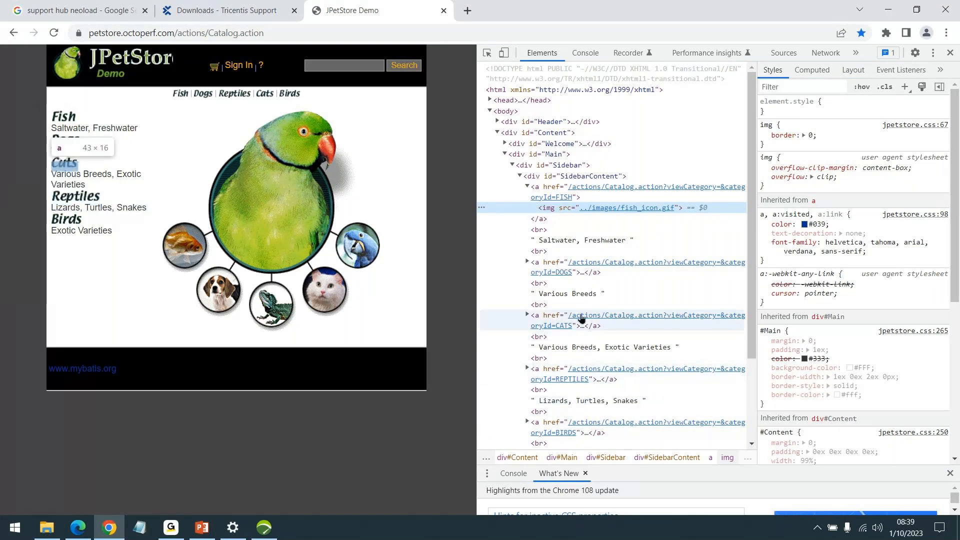
{"action": "right_click", "coordinate": [566, 210]}
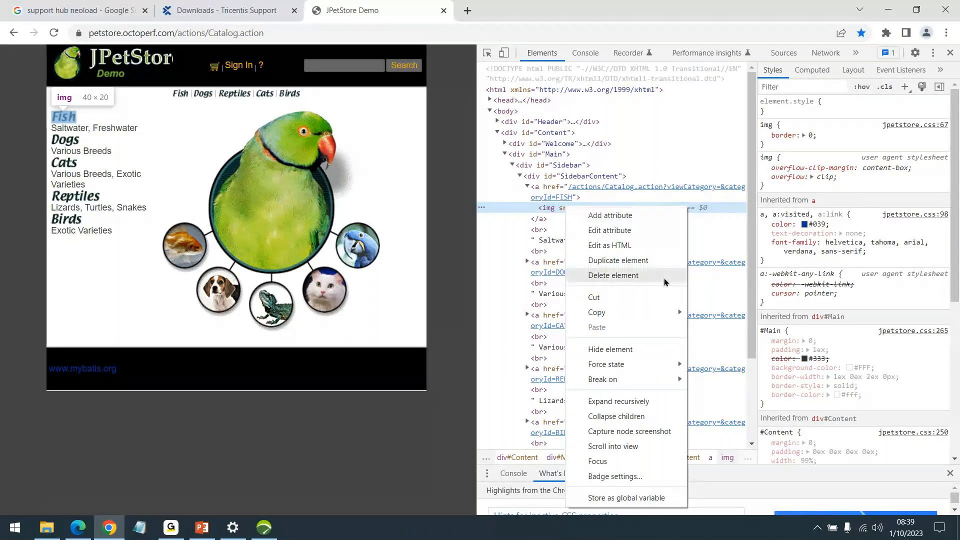
{"action": "mouse_move", "coordinate": [673, 312]}
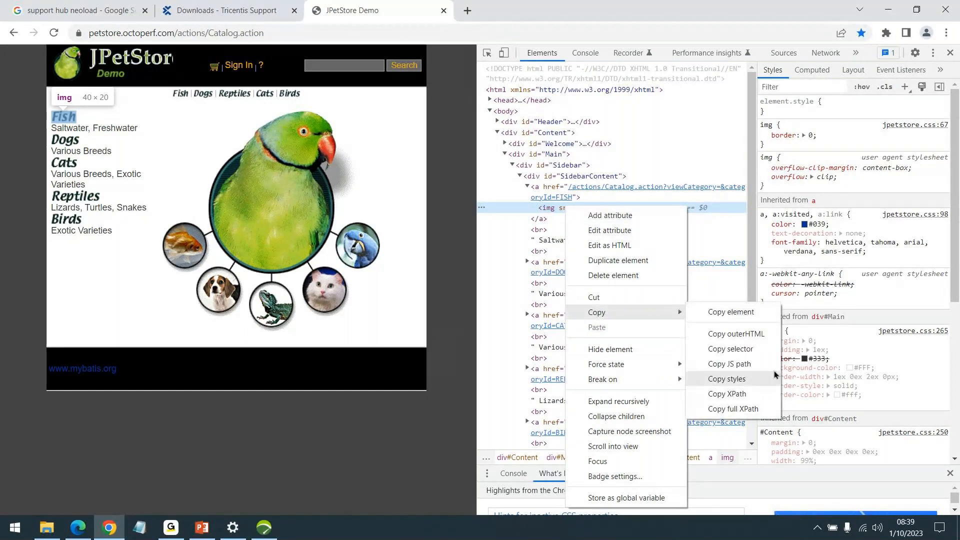
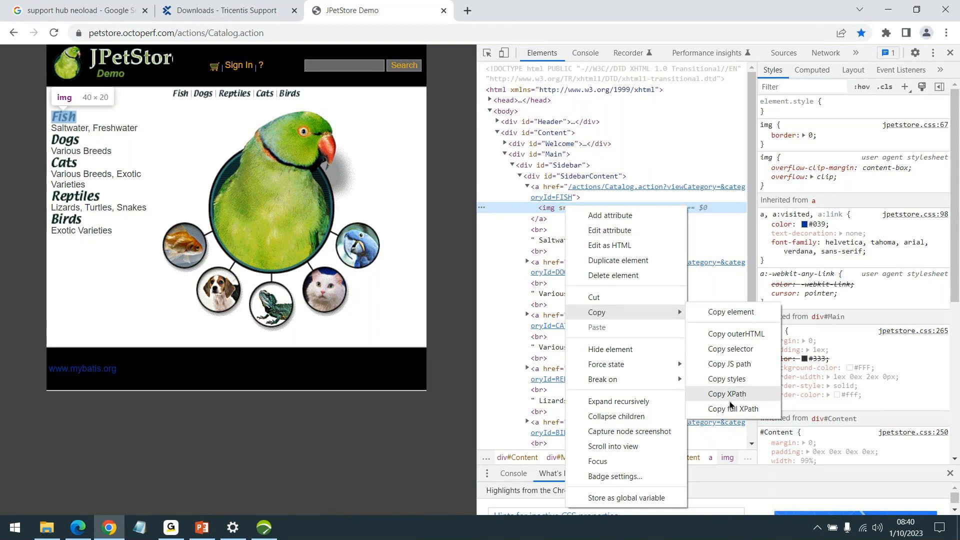
{"action": "left_click", "coordinate": [161, 455]}
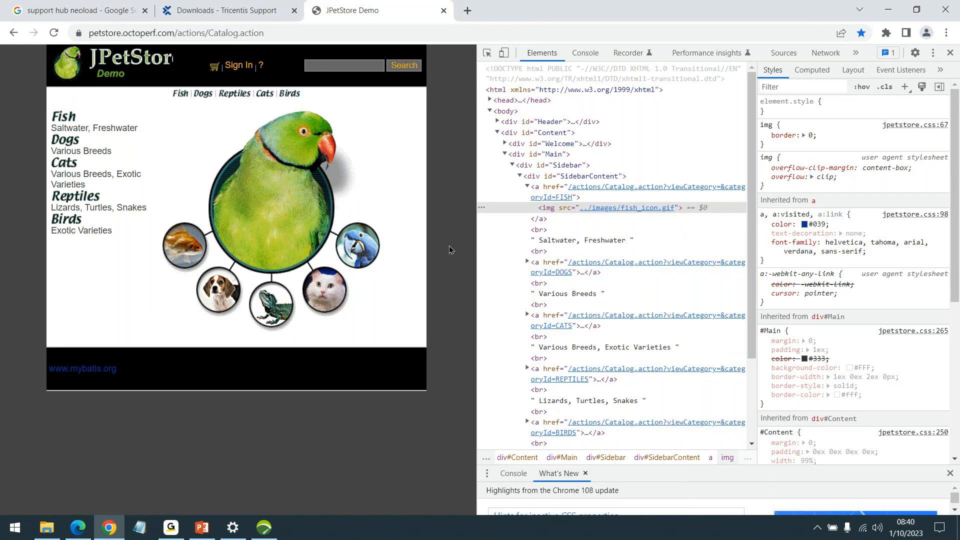
Step: Switch back to NeoLoad and cancel the new recording setup
{"action": "left_click", "coordinate": [264, 527]}
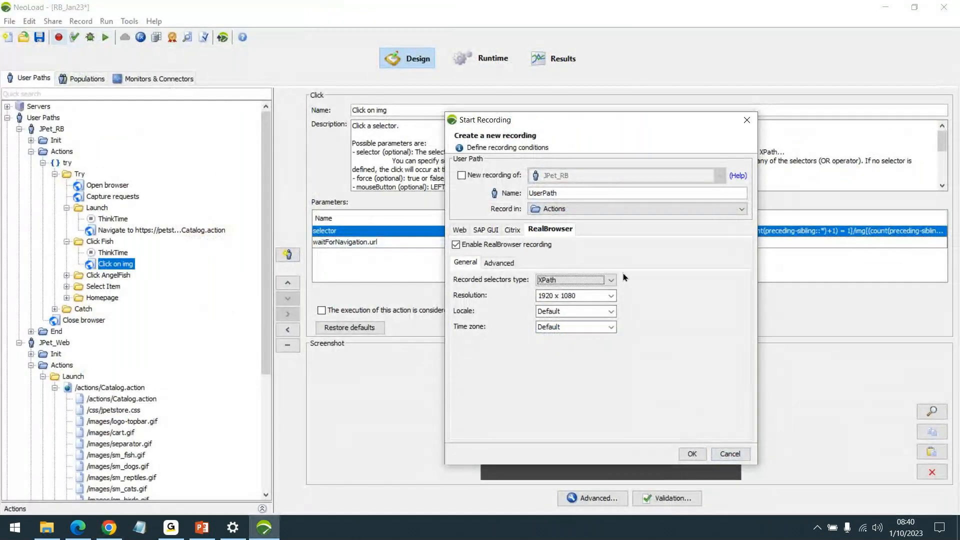
{"action": "left_click", "coordinate": [730, 454]}
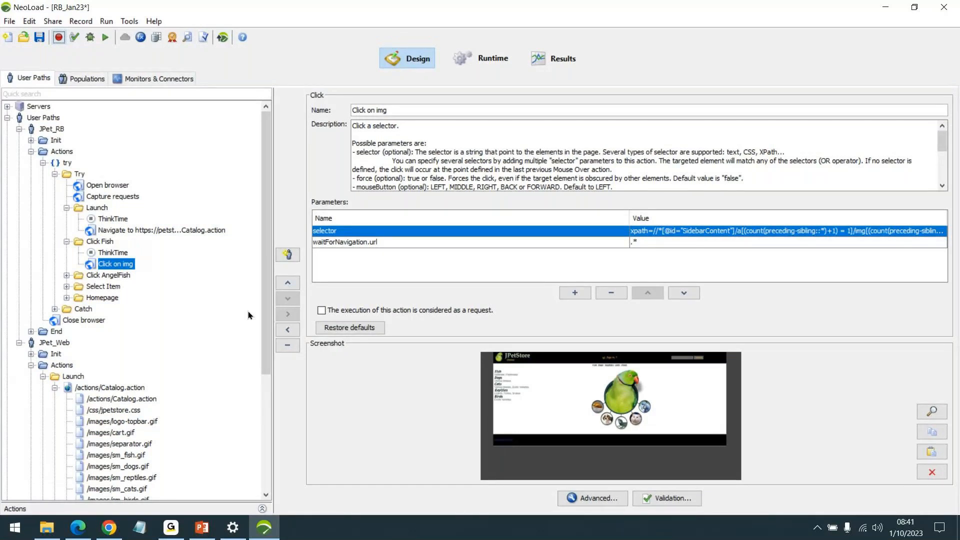
{"action": "left_click", "coordinate": [171, 527]}
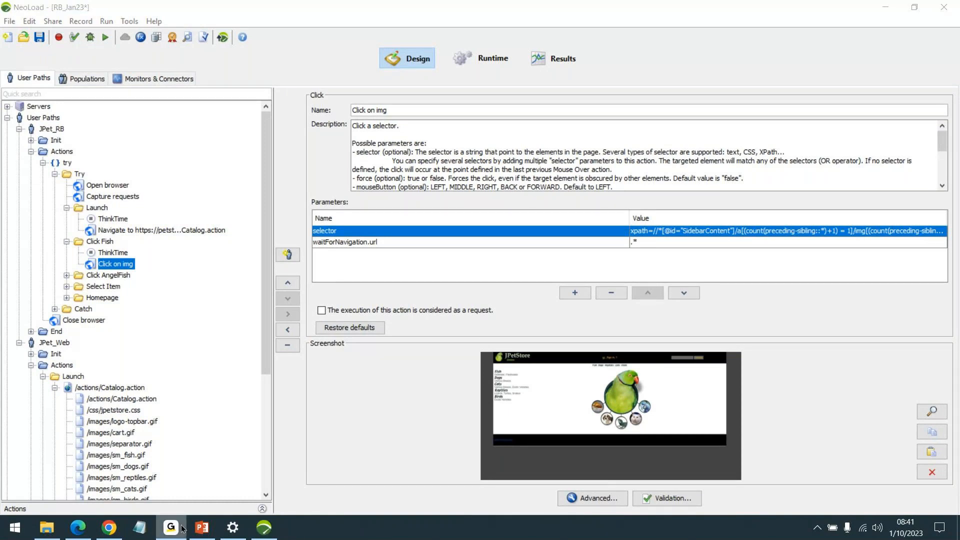
{"action": "left_click", "coordinate": [263, 528]}
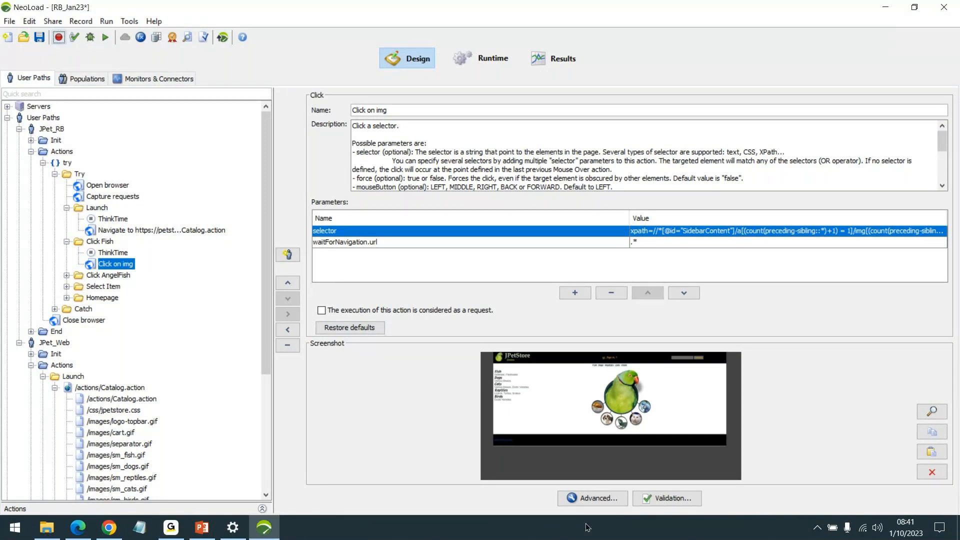
{"action": "left_click", "coordinate": [263, 527]}
{"action": "left_click", "coordinate": [265, 527]}
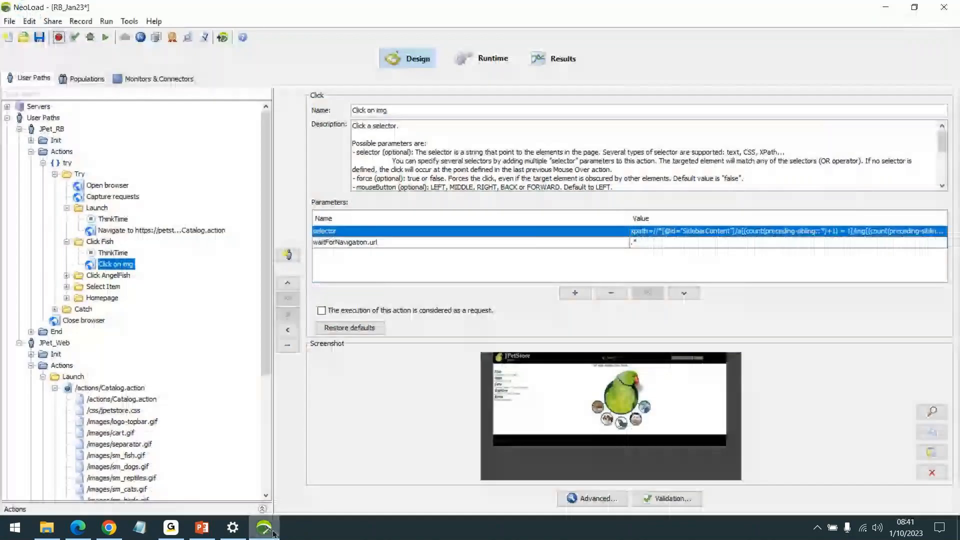
Step: Collapse the Catalog.action pages in JPet_Web's Launch and Click Fish transactions to compare the structure of both user paths
{"action": "scroll", "coordinate": [182, 301], "scroll_direction": "down", "scroll_amount": 2}
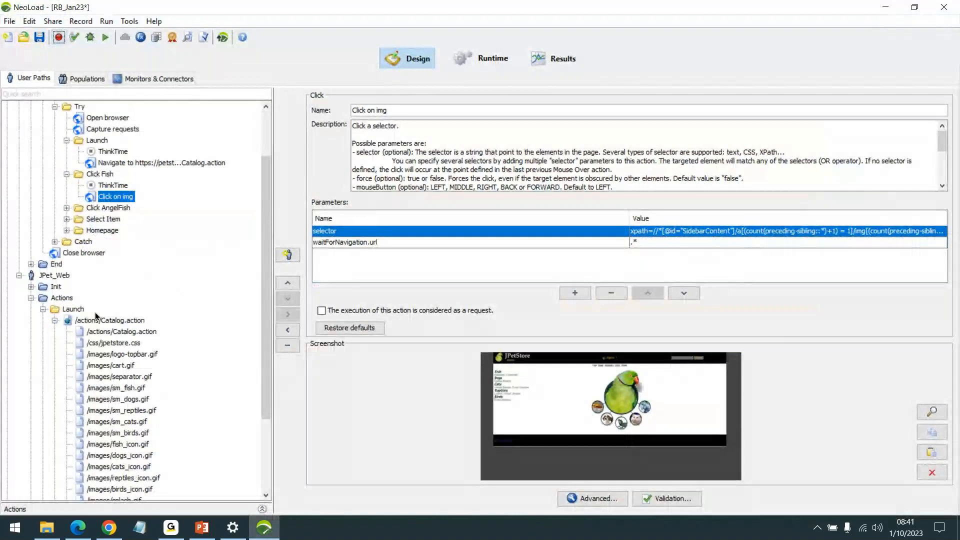
{"action": "scroll", "coordinate": [96, 316], "scroll_direction": "down", "scroll_amount": 1}
{"action": "left_click", "coordinate": [55, 282]}
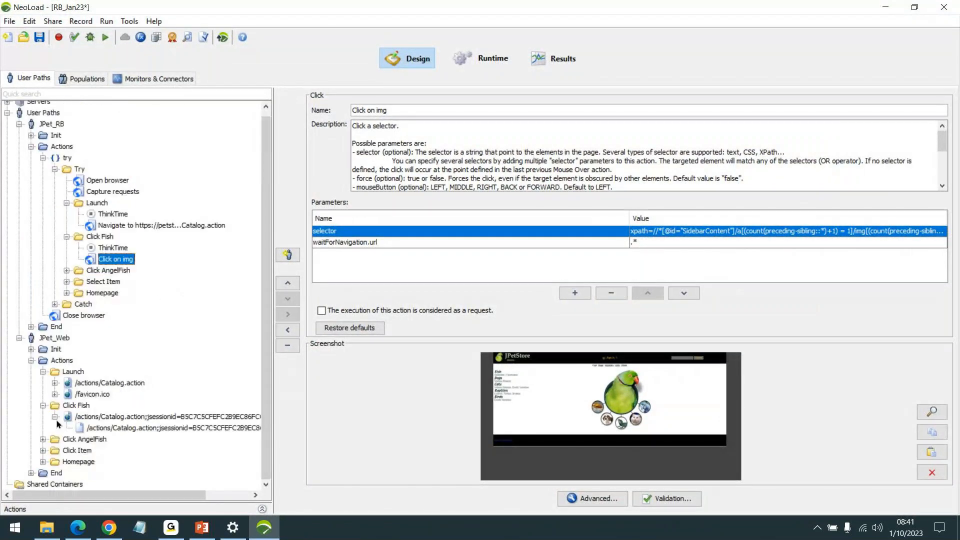
{"action": "left_click", "coordinate": [55, 417]}
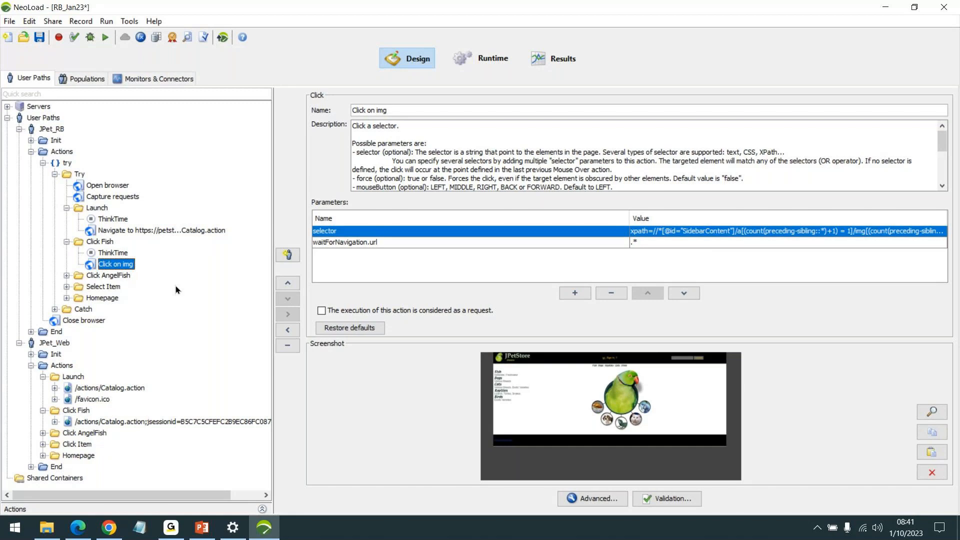
{"action": "scroll", "coordinate": [240, 291], "scroll_direction": "right", "scroll_amount": 2}
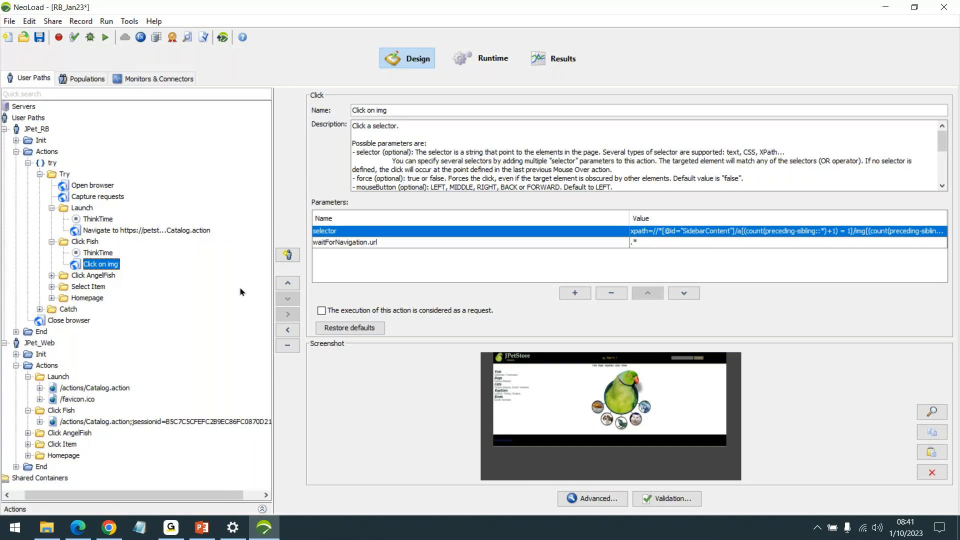
{"action": "scroll", "coordinate": [240, 292], "scroll_direction": "left", "scroll_amount": 2}
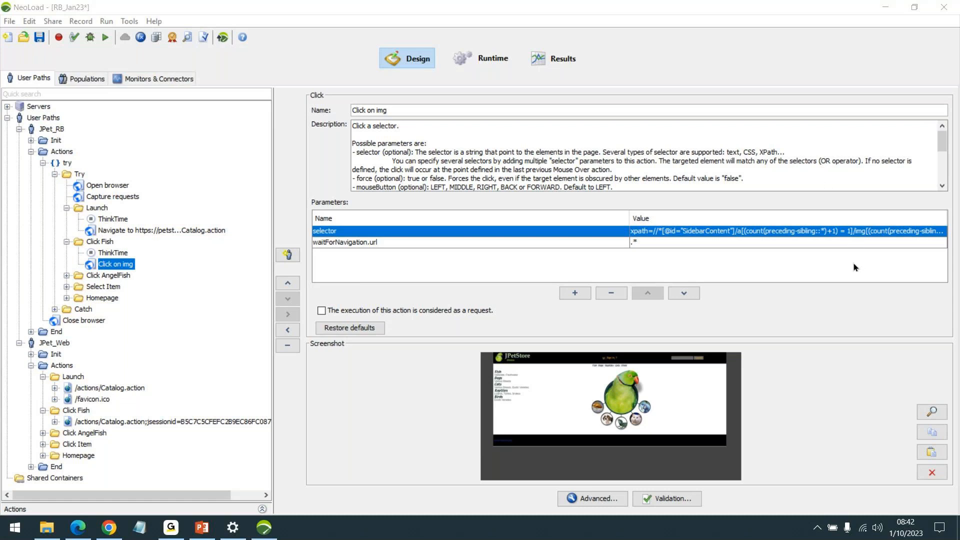
Step: Expand the Catalog.action page in JPet_Web's Launch transaction to examine its individual resource requests
{"action": "left_click_drag", "start_coordinate": [117, 495], "coordinate": [31, 410]}
{"action": "left_click", "coordinate": [55, 388]}
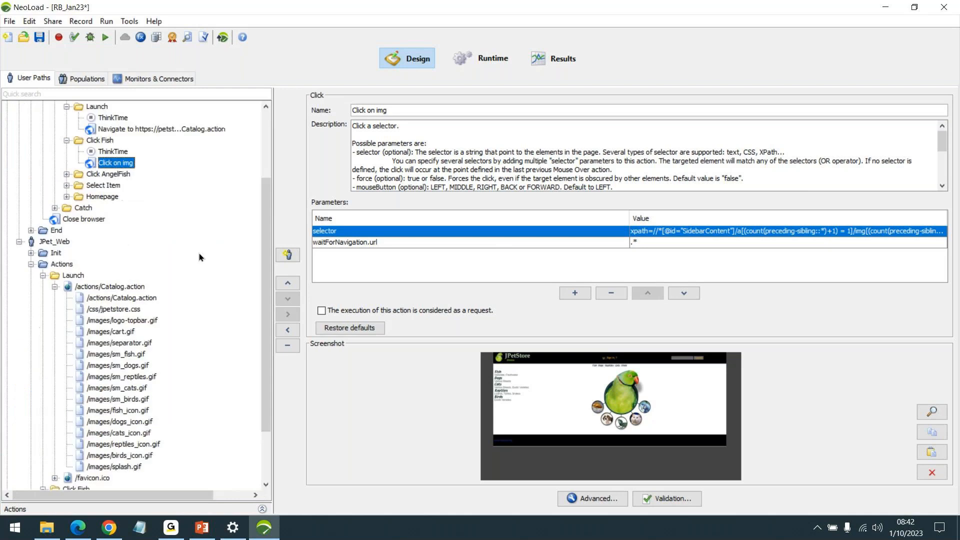
{"action": "scroll", "coordinate": [199, 252], "scroll_direction": "down", "scroll_amount": 3}
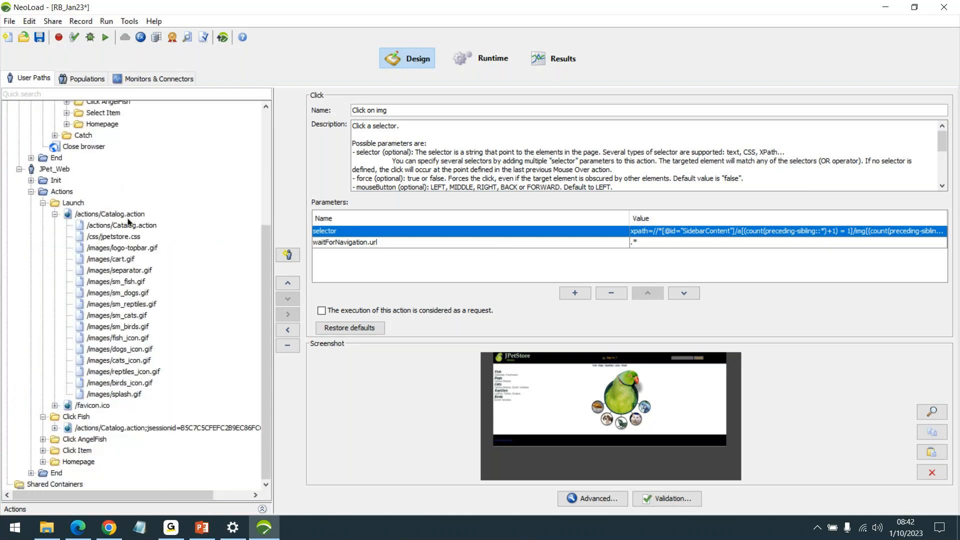
Step: Switch to Chrome and reload the JPetStore catalog page while capturing its network requests in the developer tools
{"action": "left_click", "coordinate": [111, 534]}
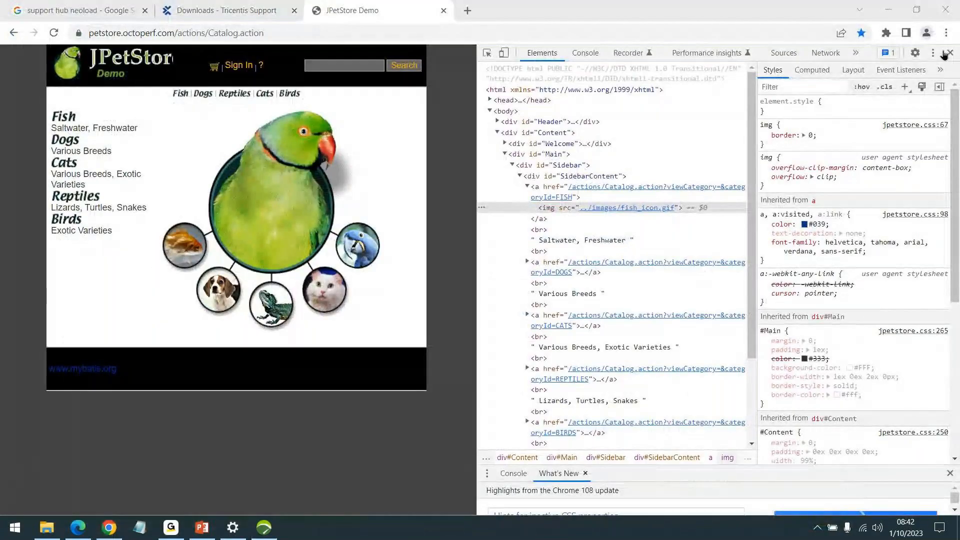
{"action": "left_click", "coordinate": [949, 53]}
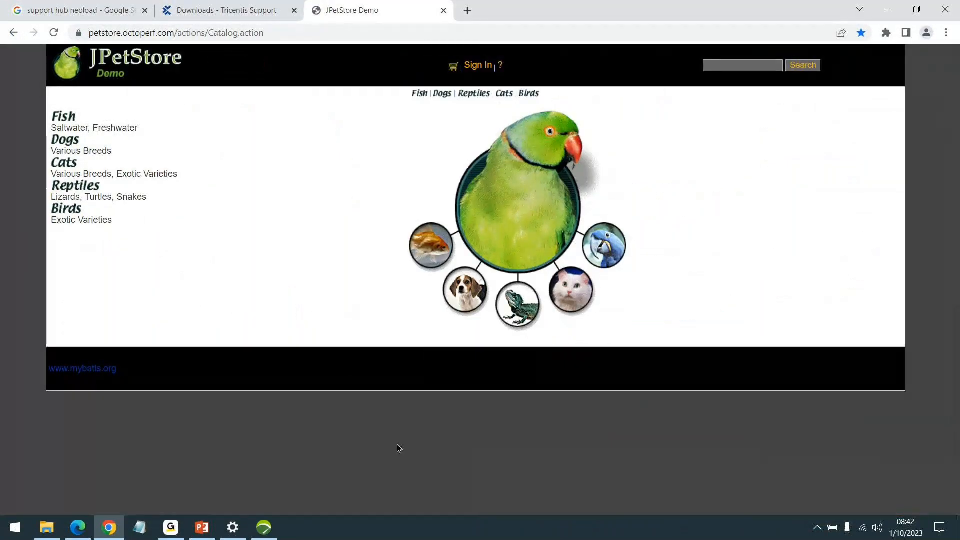
{"action": "key", "text": "F12"}
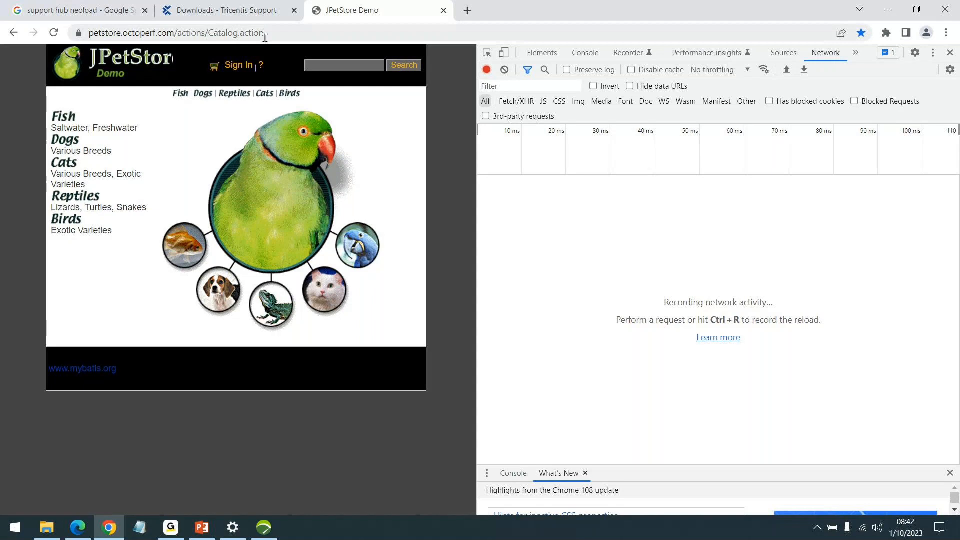
{"action": "left_click", "coordinate": [53, 32]}
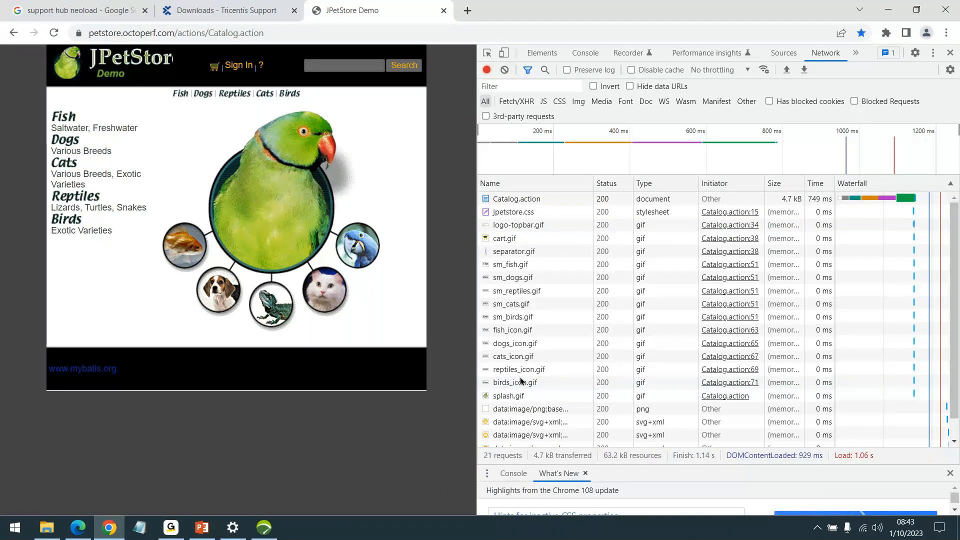
Step: Compare Chrome's captured network requests with the Launch transactions of JPet_Web and JPet_RB in NeoLoad
{"action": "key", "text": "alt+Tab"}
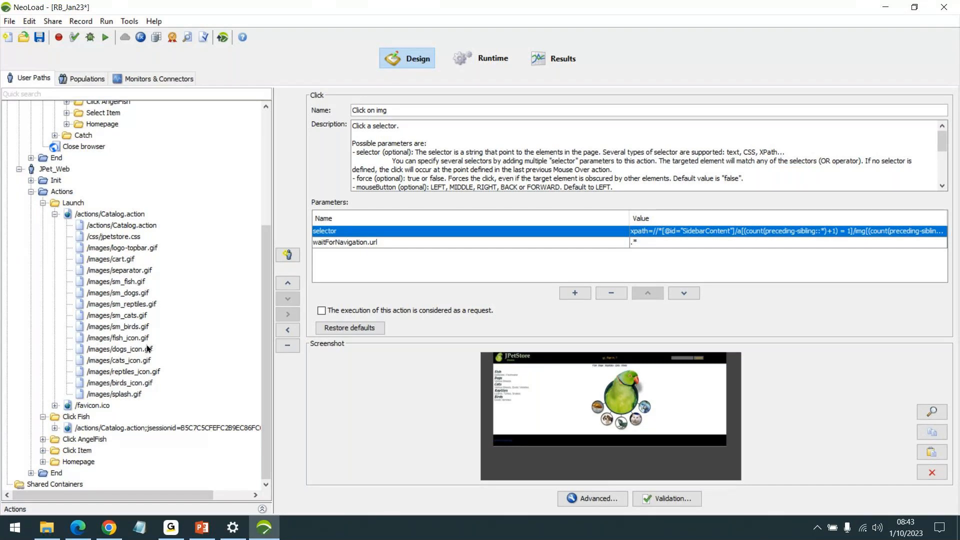
{"action": "scroll", "coordinate": [147, 348], "scroll_direction": "up", "scroll_amount": 5}
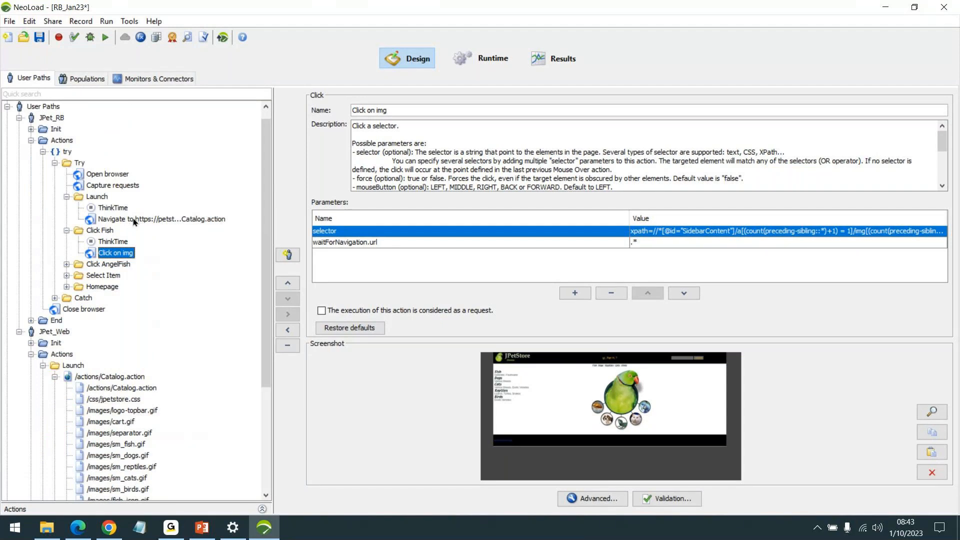
{"action": "left_click", "coordinate": [109, 527]}
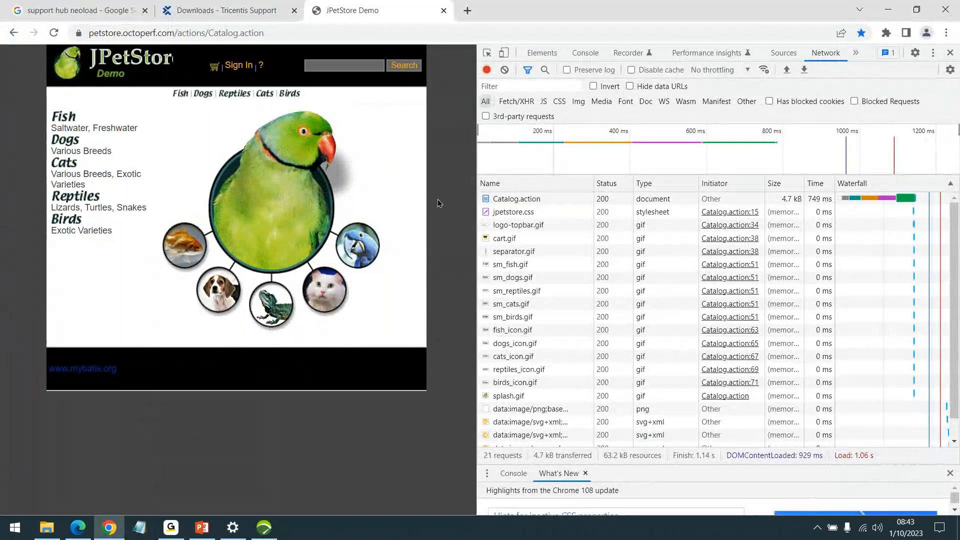
{"action": "left_click", "coordinate": [854, 533]}
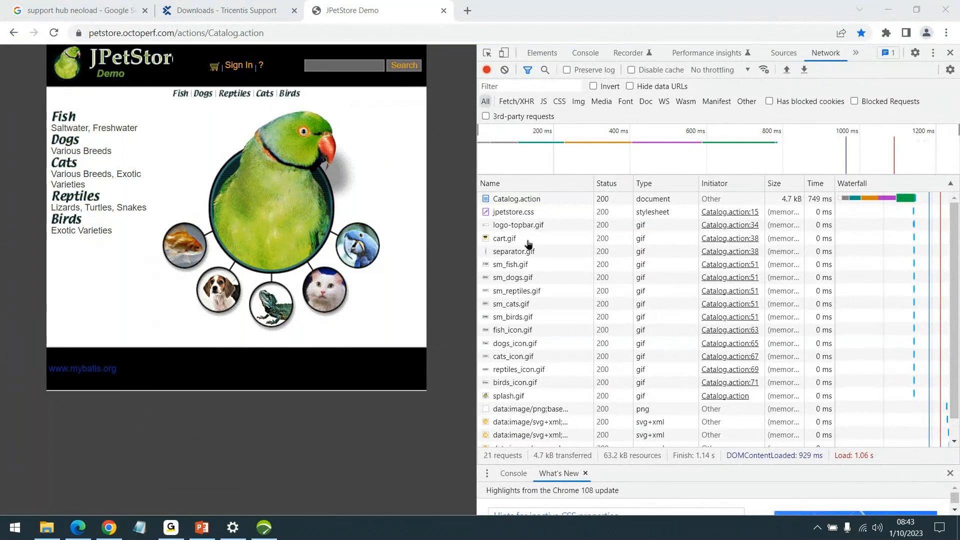
{"action": "left_click", "coordinate": [265, 528]}
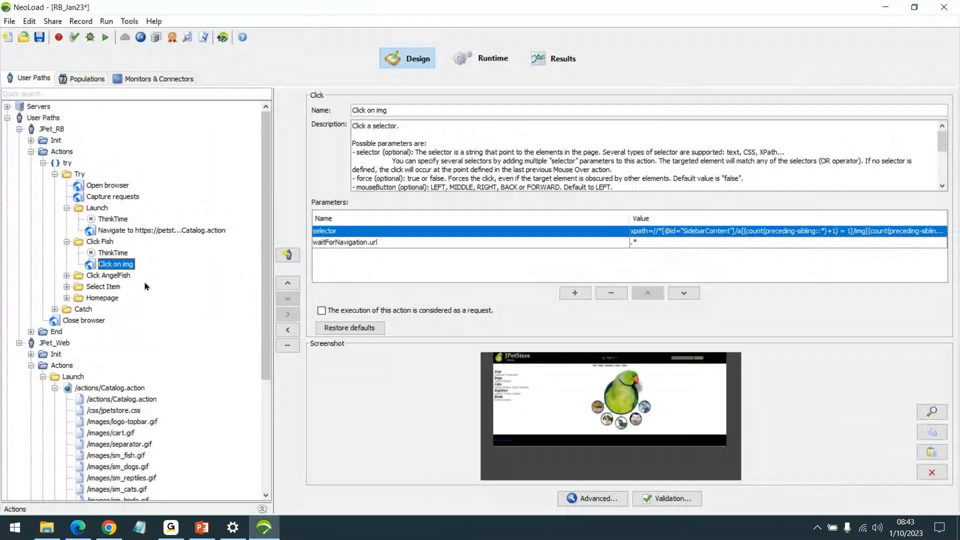
Step: Expand JPet_Web's Click Fish, Click AngelFish and Click Item transactions and examine the Click AngelFish request's parameters
{"action": "scroll", "coordinate": [144, 282], "scroll_direction": "down", "scroll_amount": 5}
{"action": "left_click", "coordinate": [54, 428]}
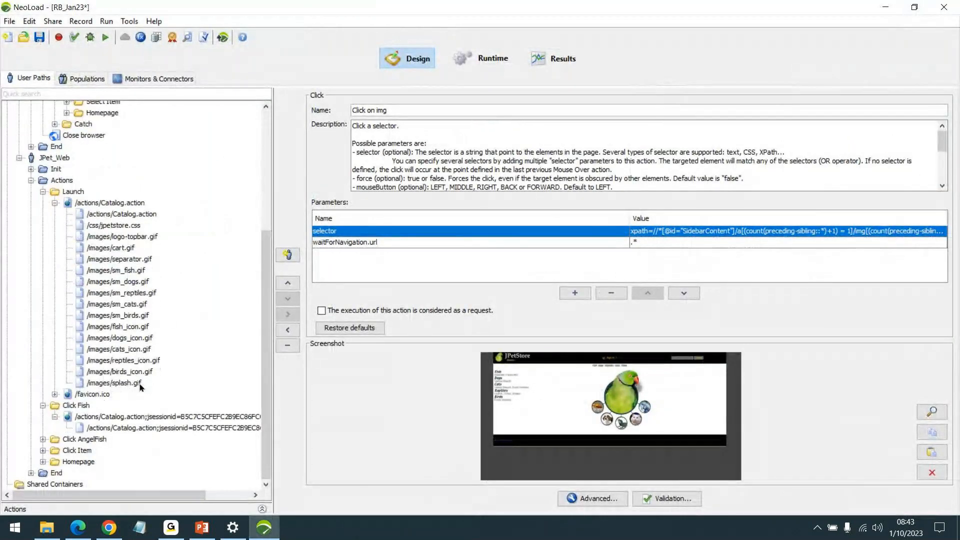
{"action": "left_click", "coordinate": [43, 439]}
{"action": "left_click", "coordinate": [55, 450]}
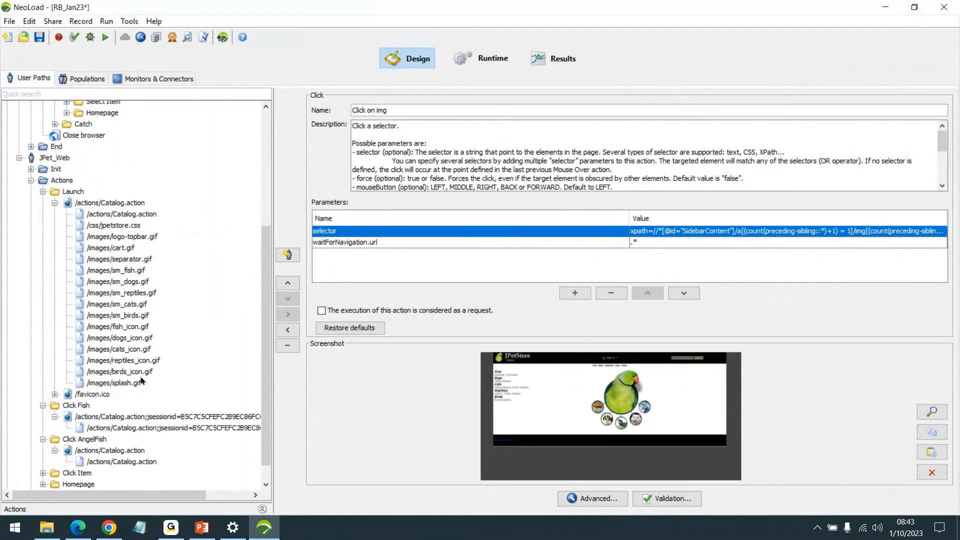
{"action": "scroll", "coordinate": [140, 376], "scroll_direction": "down", "scroll_amount": 1}
{"action": "left_click", "coordinate": [121, 439]}
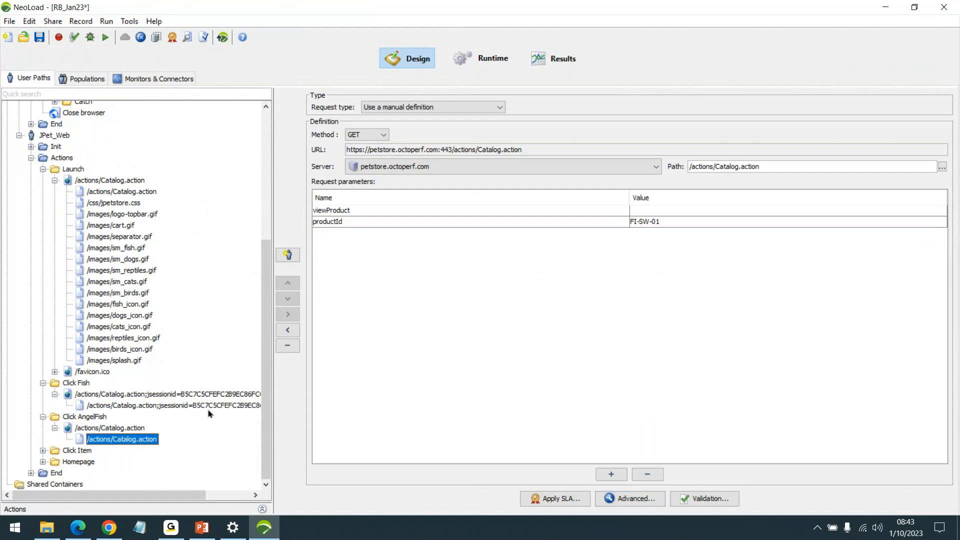
{"action": "left_click", "coordinate": [49, 450]}
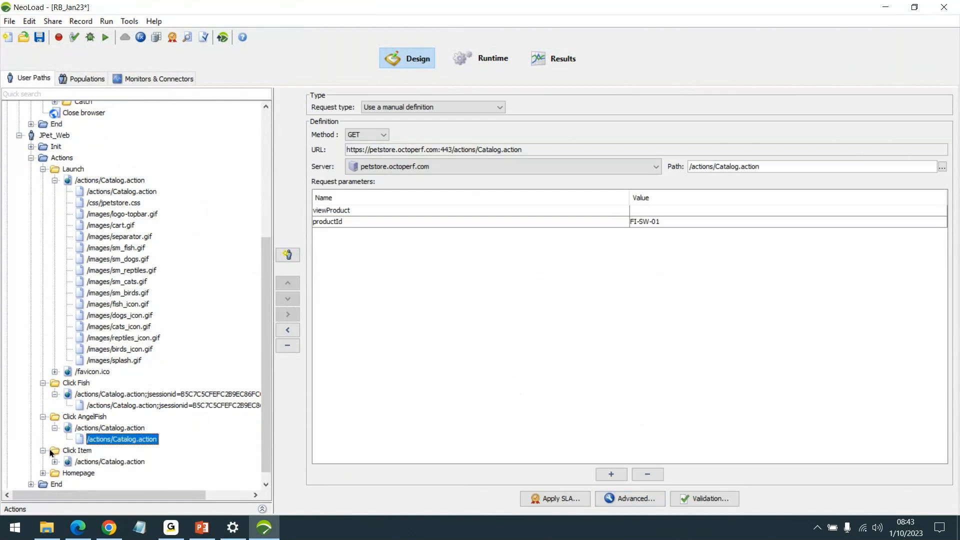
Step: Open the Click Fish Catalog.action request in JPet_Web and highlight the jsessionid value in its path for comparison with JPet_RB
{"action": "left_click", "coordinate": [161, 403]}
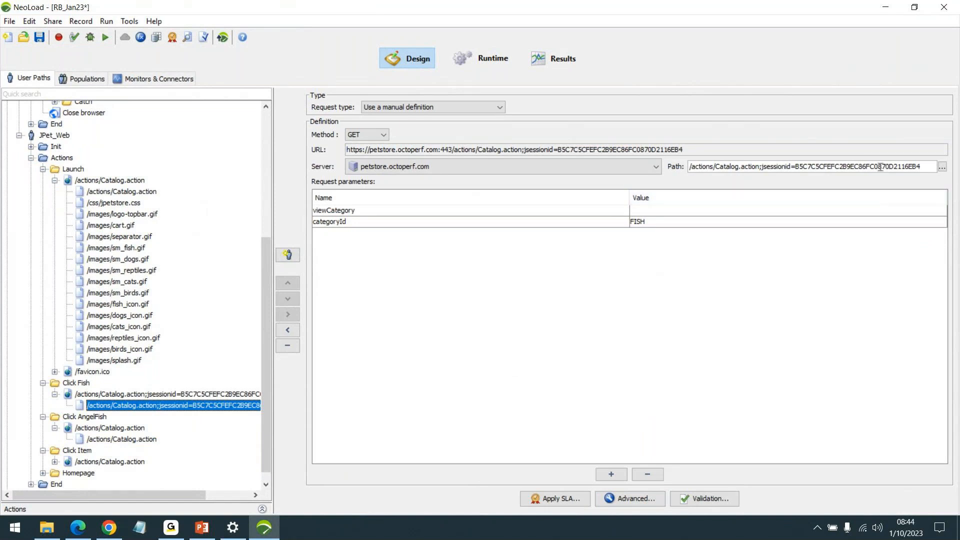
{"action": "mouse_move", "coordinate": [922, 167]}
{"action": "left_mouse_down"}
{"action": "mouse_move", "coordinate": [795, 168]}
{"action": "mouse_move", "coordinate": [914, 164]}
{"action": "left_mouse_up"}
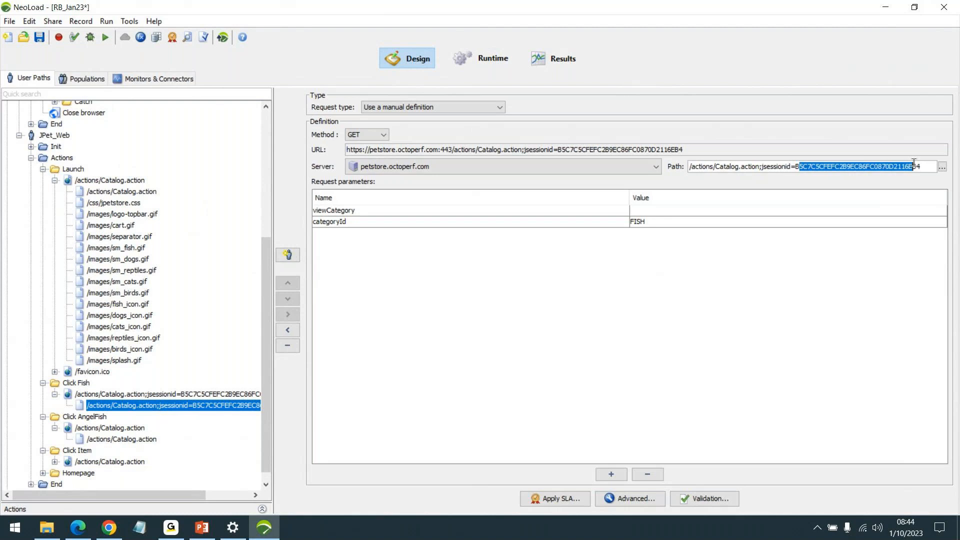
{"action": "left_click", "coordinate": [801, 168]}
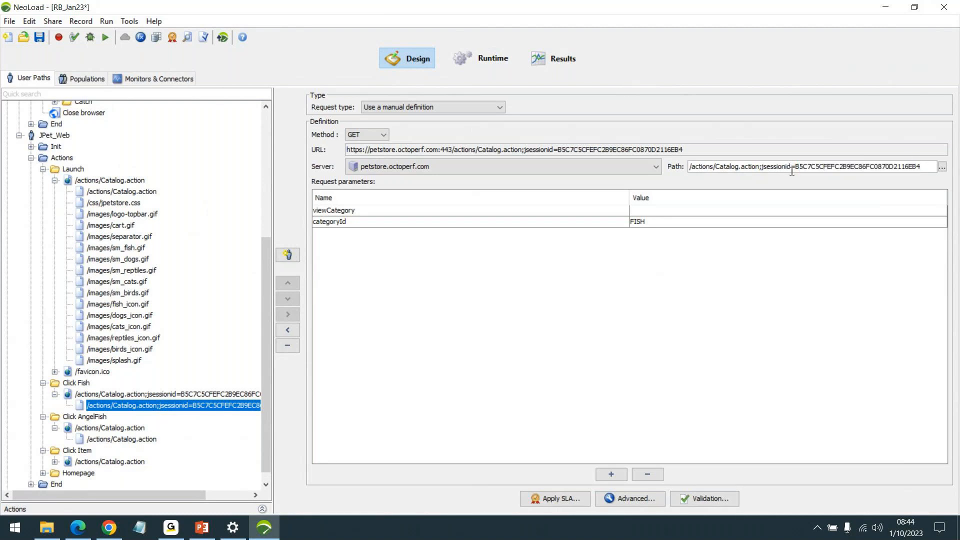
{"action": "left_click_drag", "start_coordinate": [795, 167], "coordinate": [921, 182]}
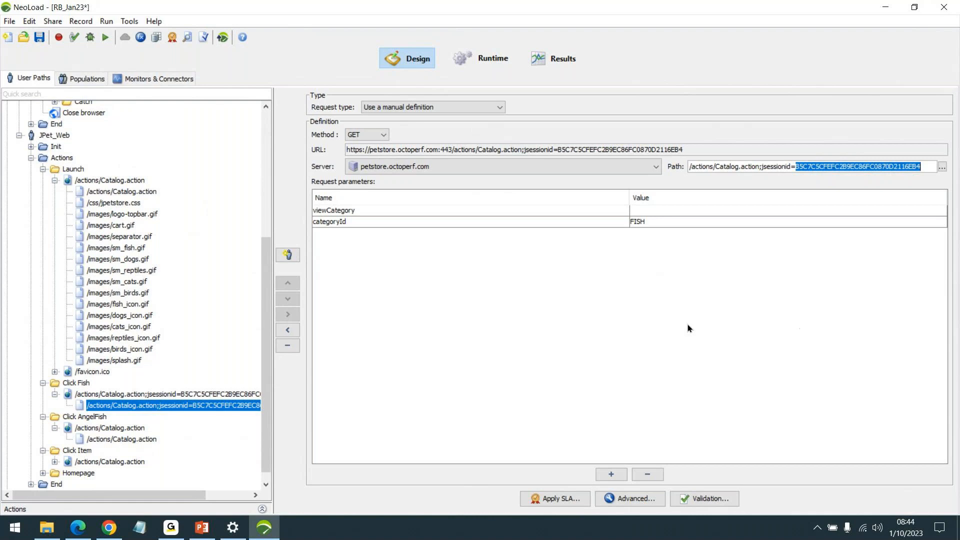
{"action": "scroll", "coordinate": [167, 341], "scroll_direction": "up", "scroll_amount": 6}
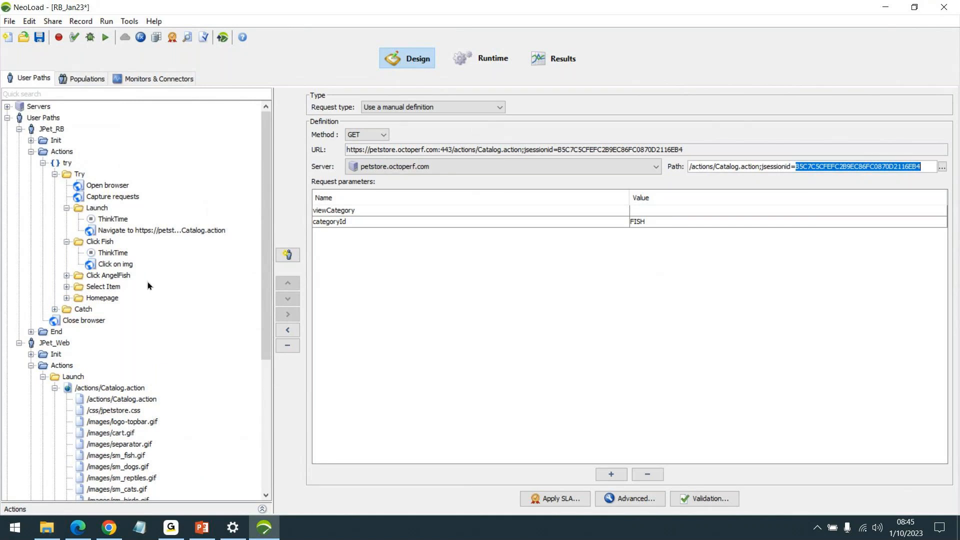
Step: Show the Launch transaction's Navigate action in JPet_RB and switch to the PT - RB presentation in PowerPoint
{"action": "left_click", "coordinate": [142, 231]}
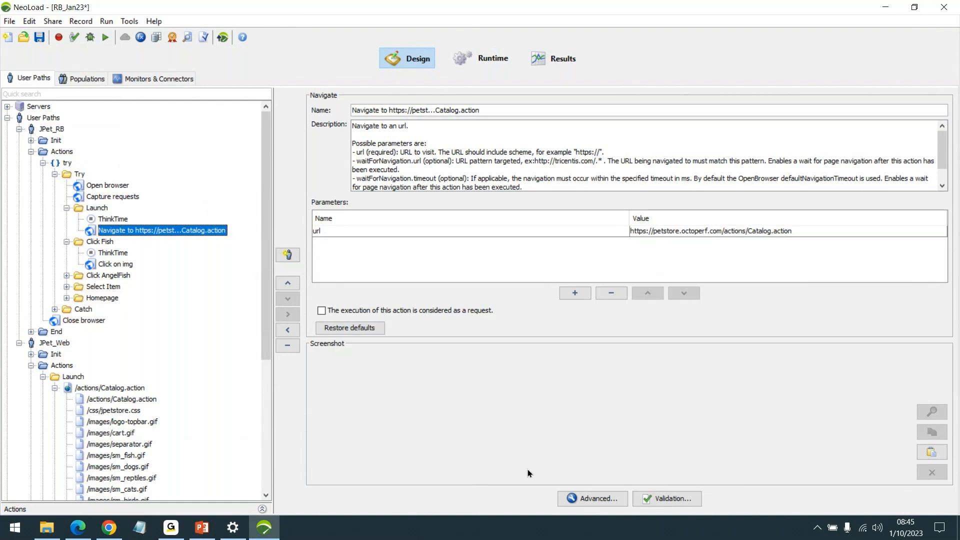
{"action": "left_click", "coordinate": [202, 528]}
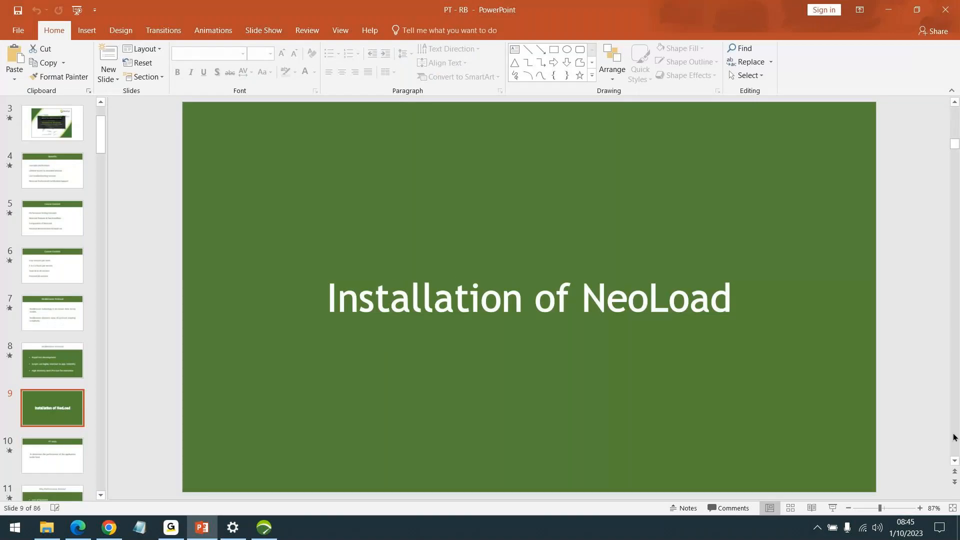
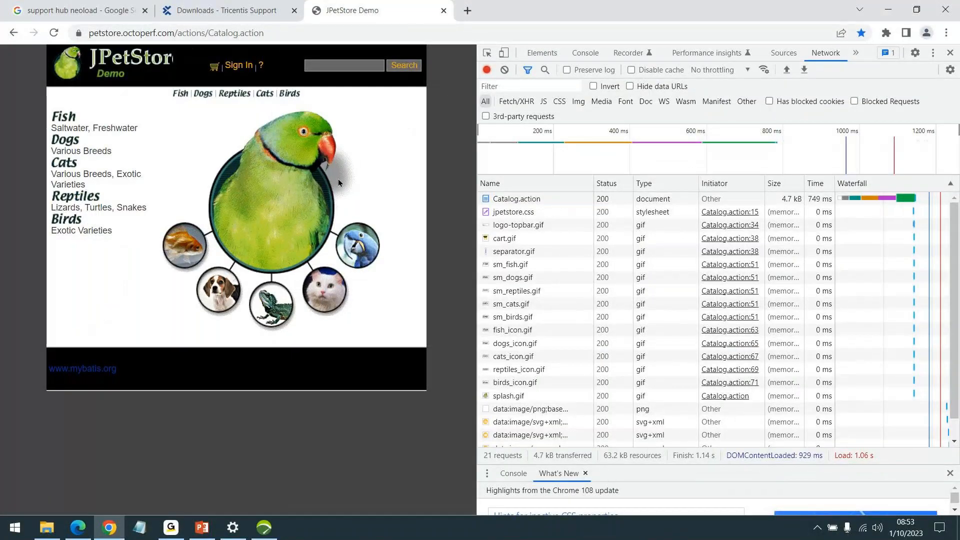
Step: Open Wikipedia in a new Chrome tab and search it for testing
{"action": "left_click", "coordinate": [467, 10]}
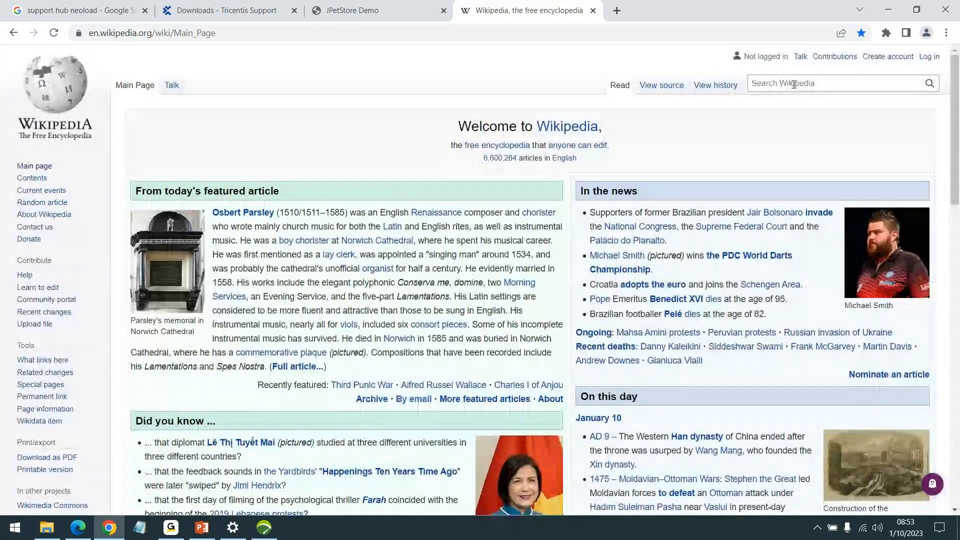
{"action": "left_click", "coordinate": [793, 84]}
{"action": "type", "text": "testing"}
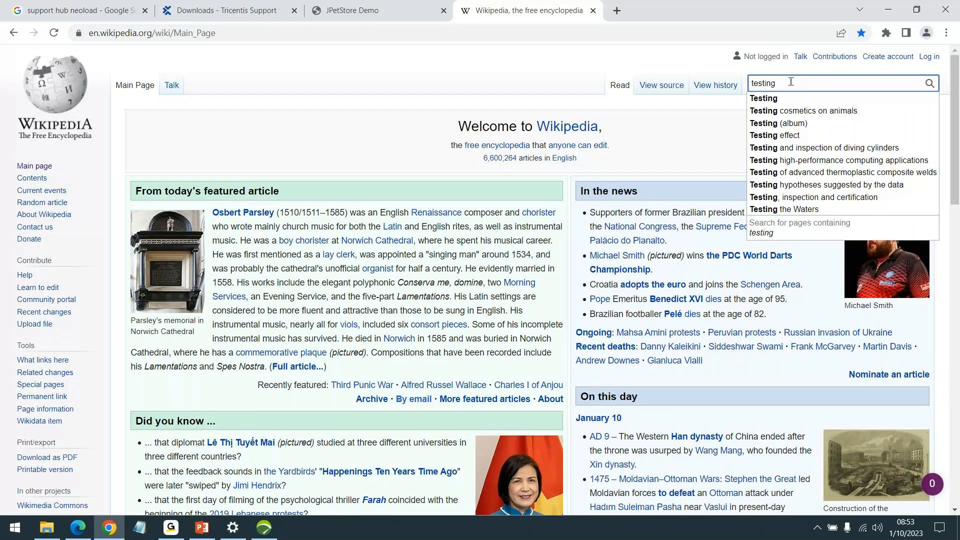
{"action": "key", "text": "Return"}
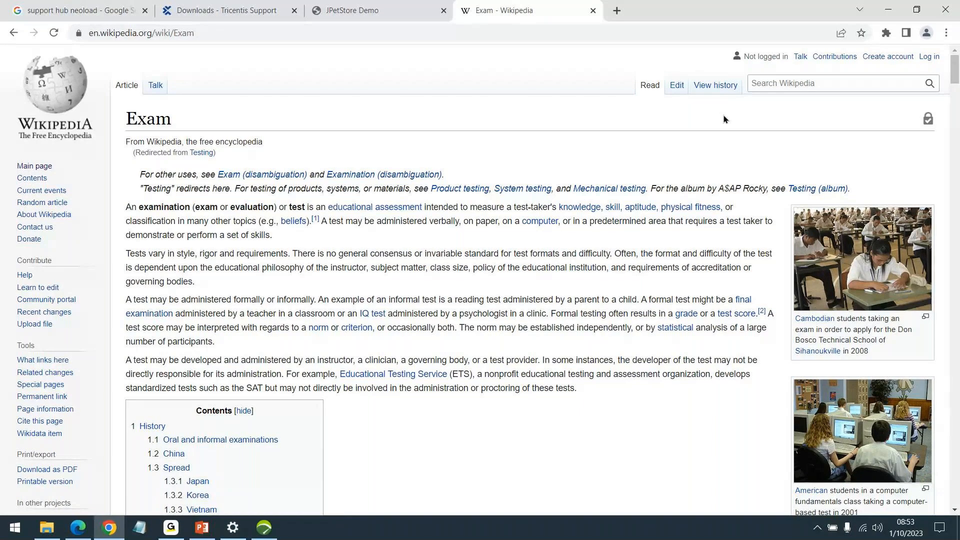
Step: Switch to PowerPoint, present the Workflow slides as a slide show from the current slide, and end the show
{"action": "left_click", "coordinate": [212, 531]}
{"action": "key", "text": "shift+F5"}
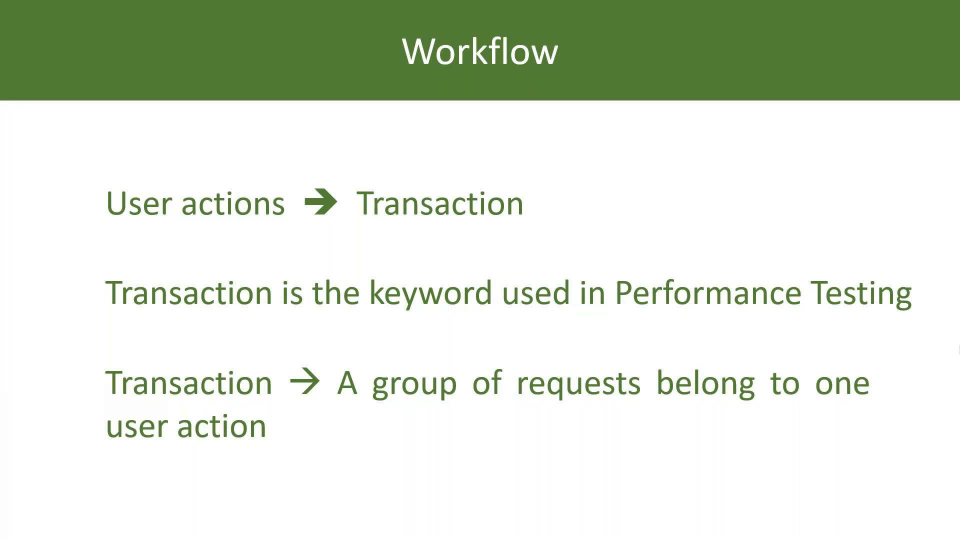
{"action": "key", "text": "Escape"}
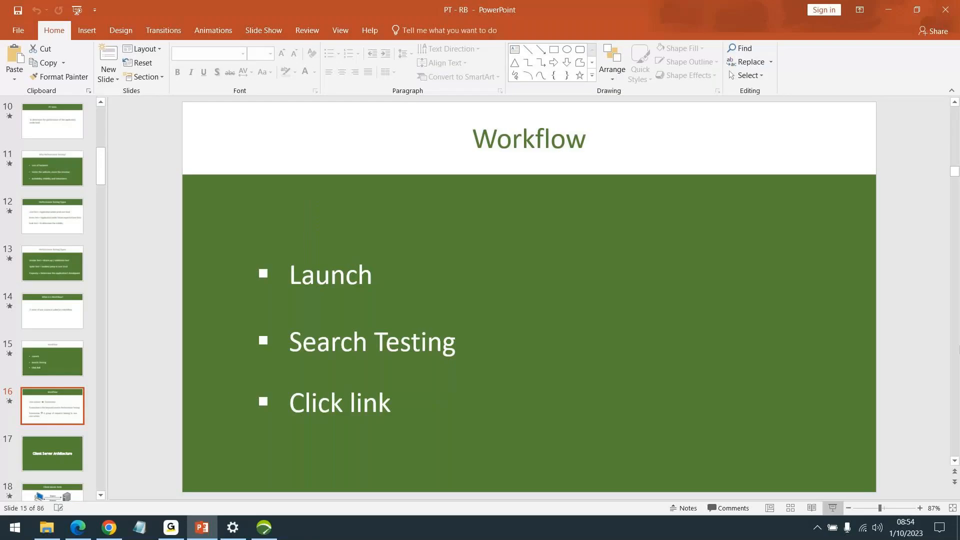
Step: Switch to NeoLoad and review the requests grouped under JPet_Web's Launch transaction
{"action": "key", "text": "alt+Tab"}
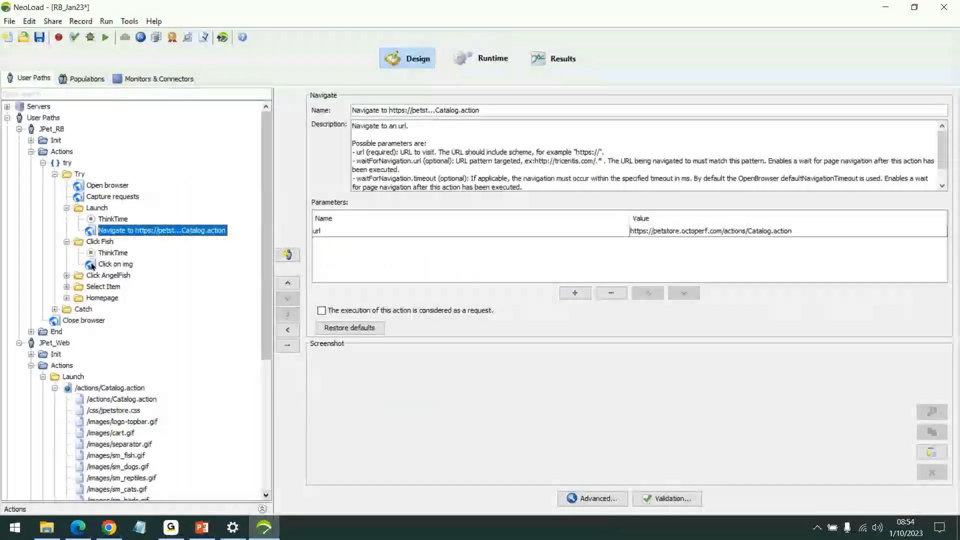
{"action": "scroll", "coordinate": [90, 280], "scroll_direction": "down", "scroll_amount": 4}
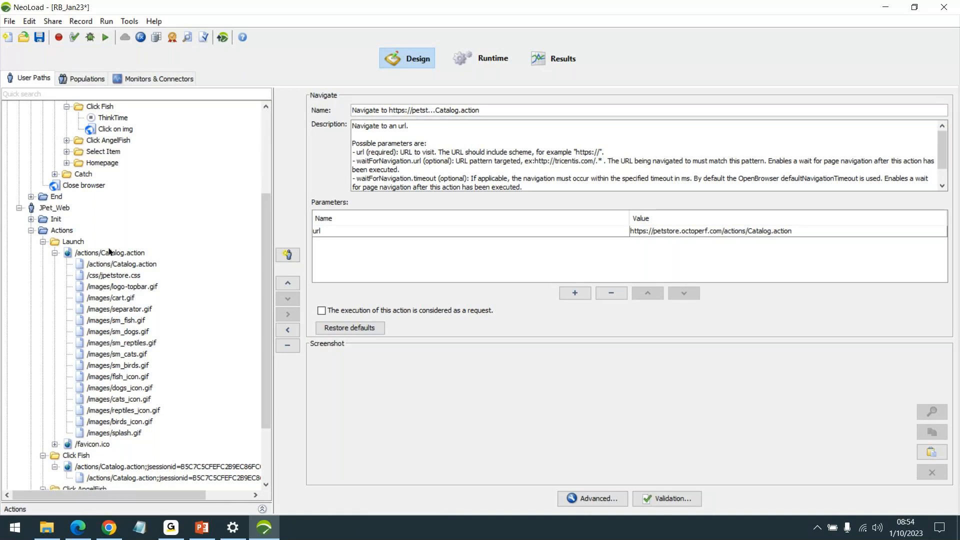
Step: Switch to Chrome and reload the Wikipedia Exam page while capturing its network requests in the developer tools
{"action": "mouse_move", "coordinate": [107, 531]}
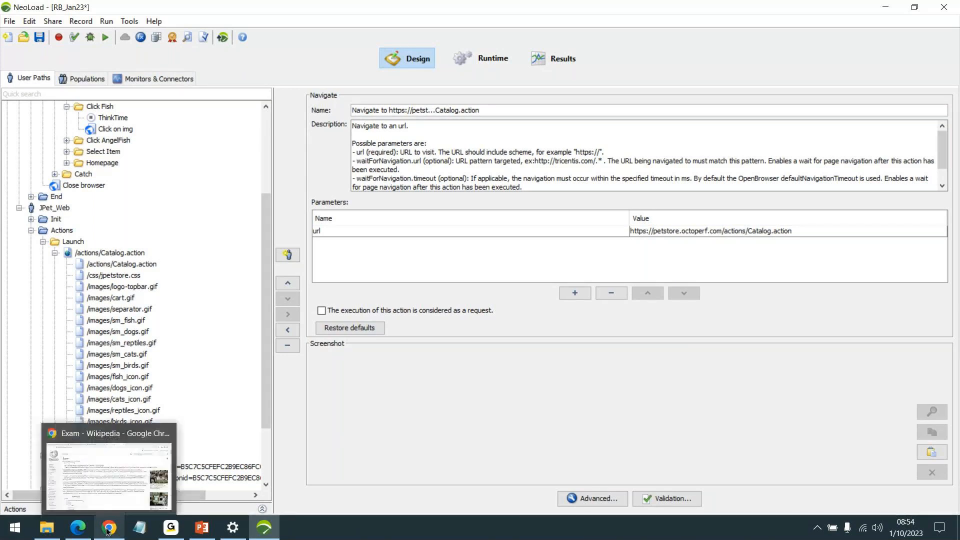
{"action": "left_click", "coordinate": [108, 531]}
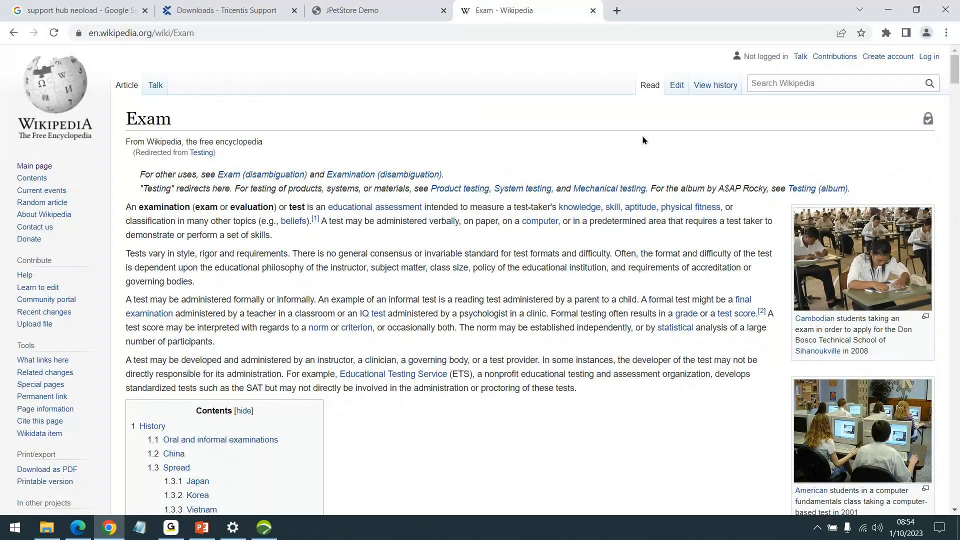
{"action": "key", "text": "F12"}
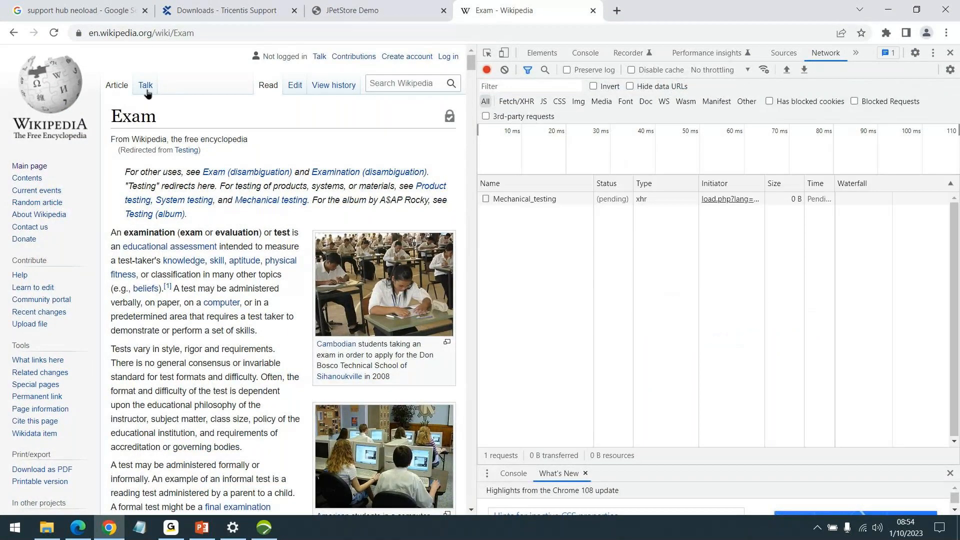
{"action": "key", "text": "ctrl+r"}
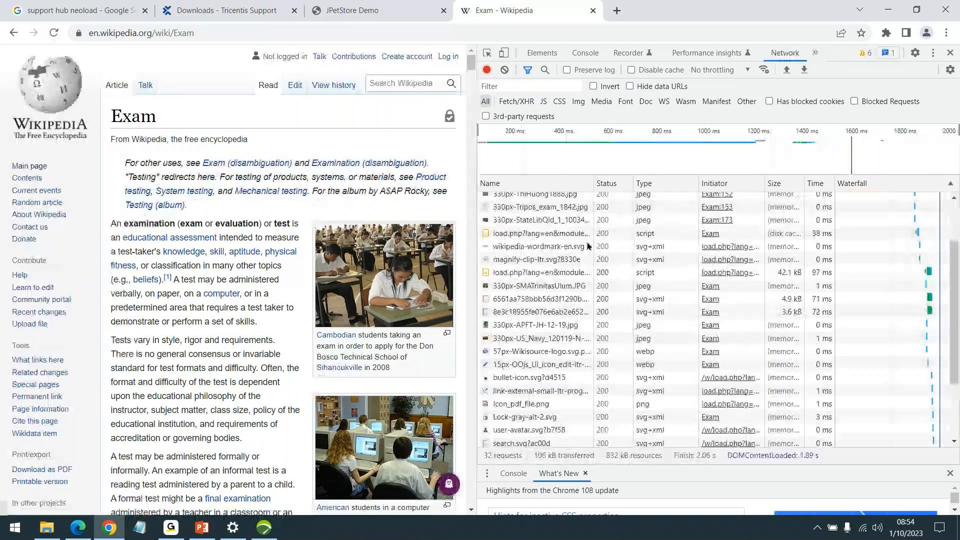
Step: Review the captured requests and preview the Donboscocambodia0001 and Students_taking_computerized images, matching them to the pictures in the Exam article
{"action": "scroll", "coordinate": [559, 207], "scroll_direction": "up", "scroll_amount": 3}
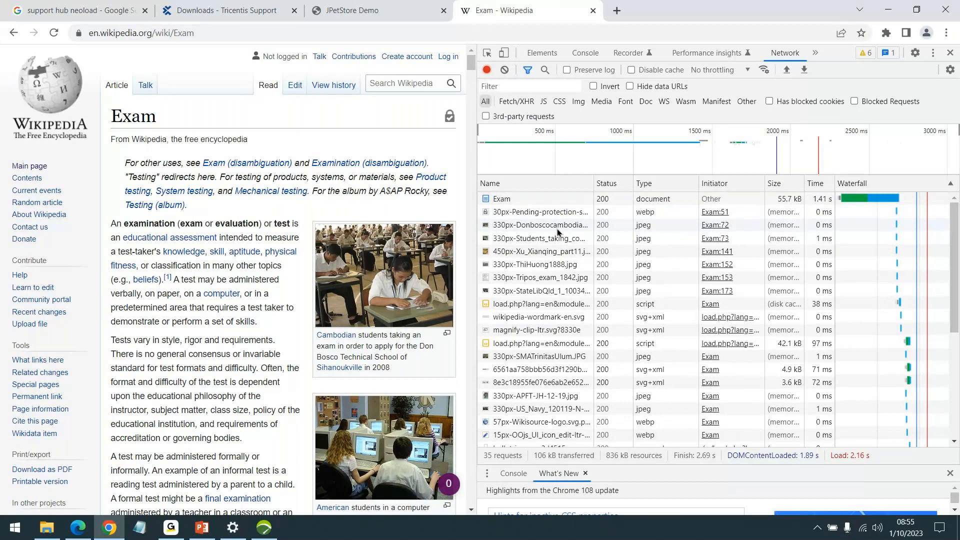
{"action": "scroll", "coordinate": [646, 245], "scroll_direction": "down", "scroll_amount": 3}
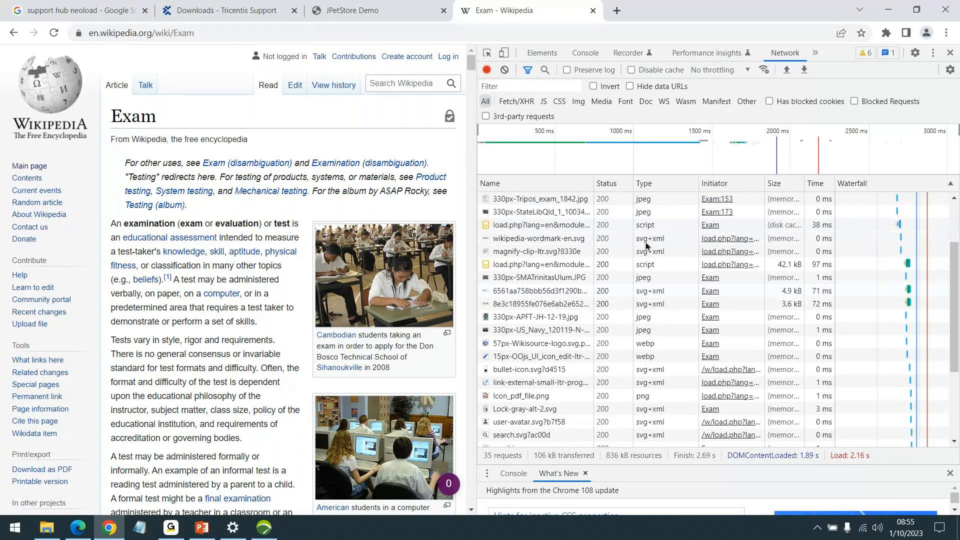
{"action": "scroll", "coordinate": [580, 253], "scroll_direction": "down", "scroll_amount": 5}
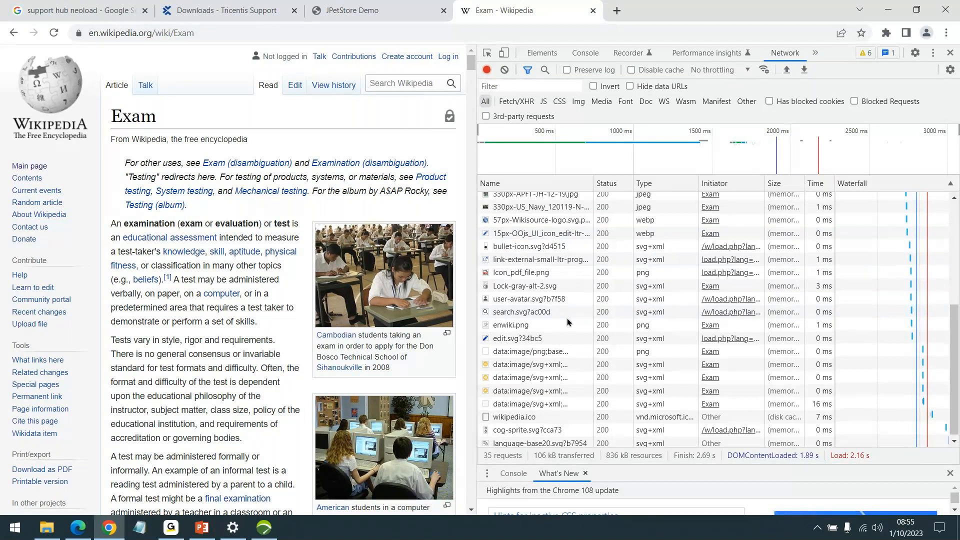
{"action": "scroll", "coordinate": [575, 370], "scroll_direction": "up", "scroll_amount": 6}
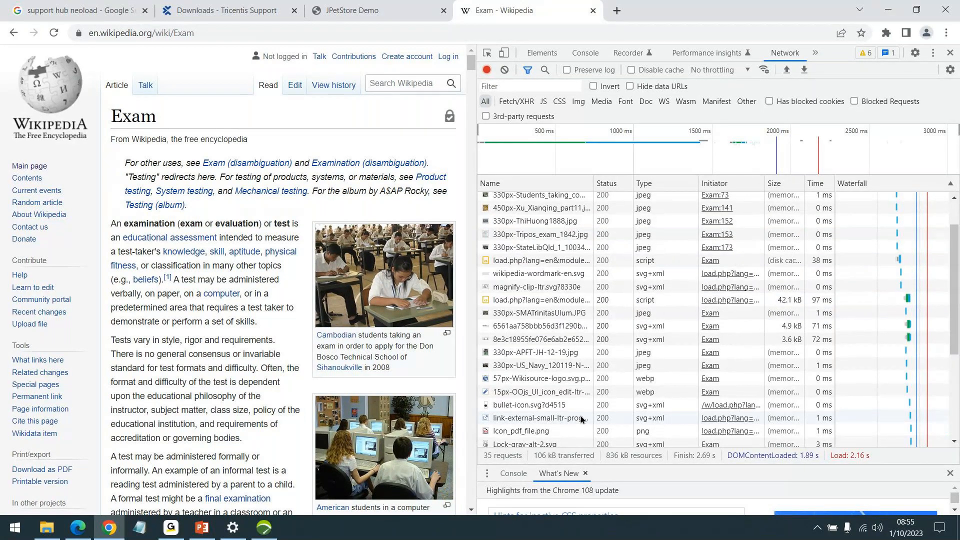
{"action": "scroll", "coordinate": [550, 300], "scroll_direction": "up", "scroll_amount": 1}
{"action": "left_click", "coordinate": [520, 226]}
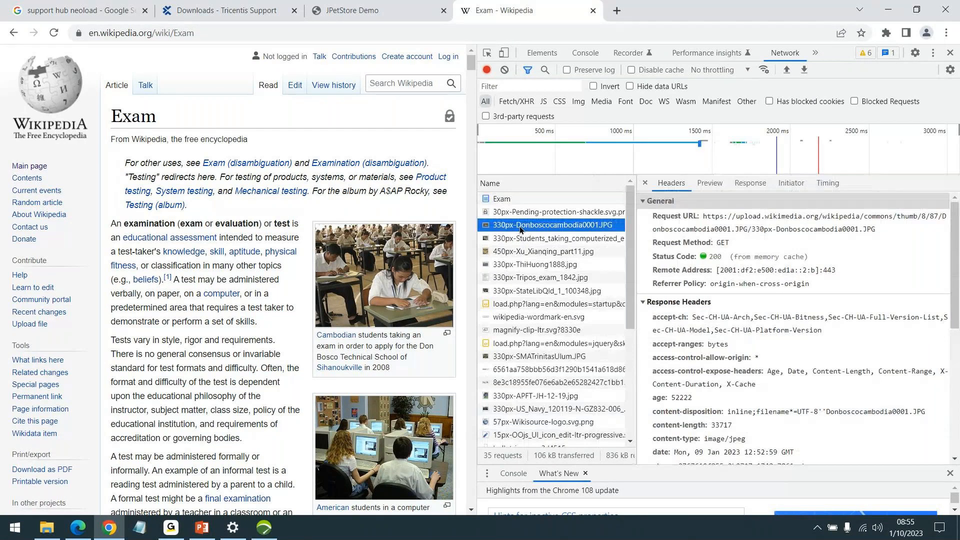
{"action": "left_click", "coordinate": [719, 183]}
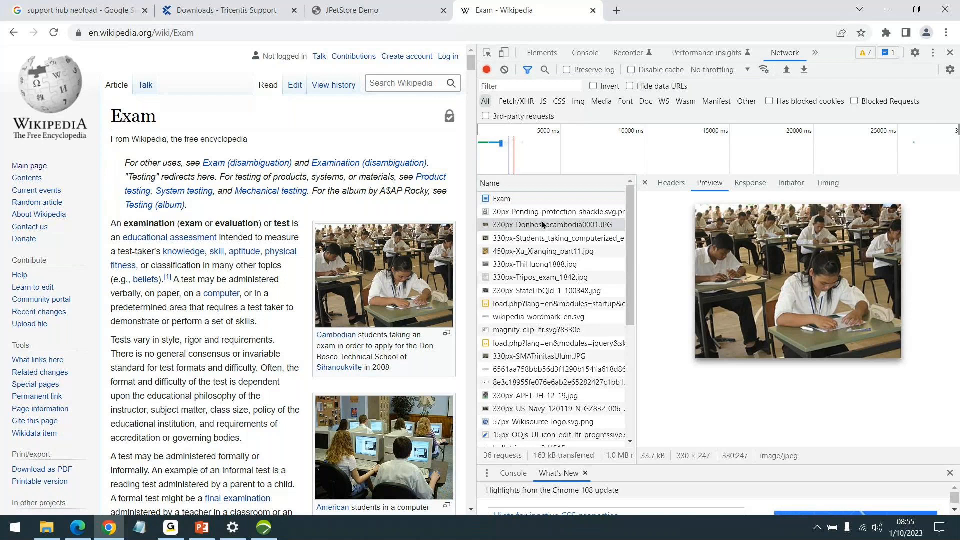
{"action": "left_click", "coordinate": [539, 240]}
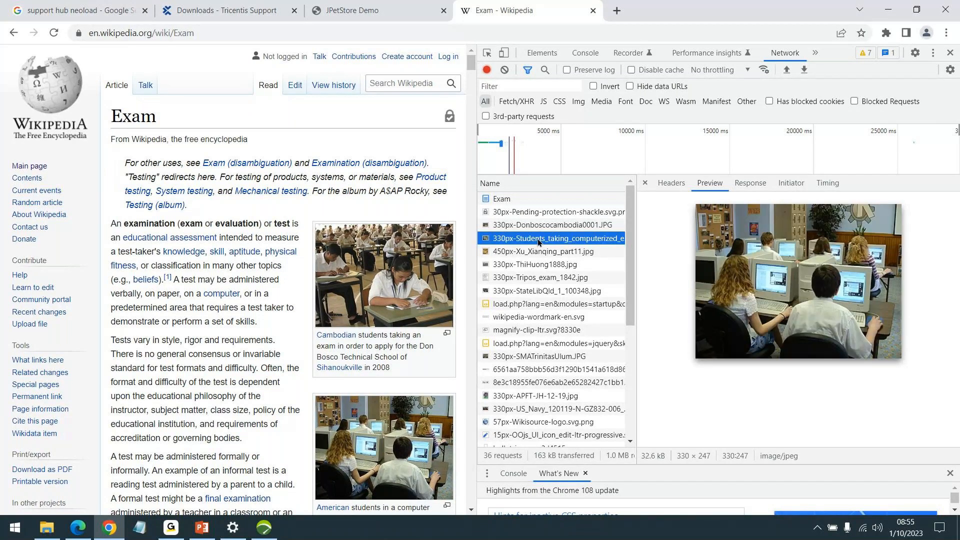
{"action": "scroll", "coordinate": [420, 290], "scroll_direction": "down", "scroll_amount": 2}
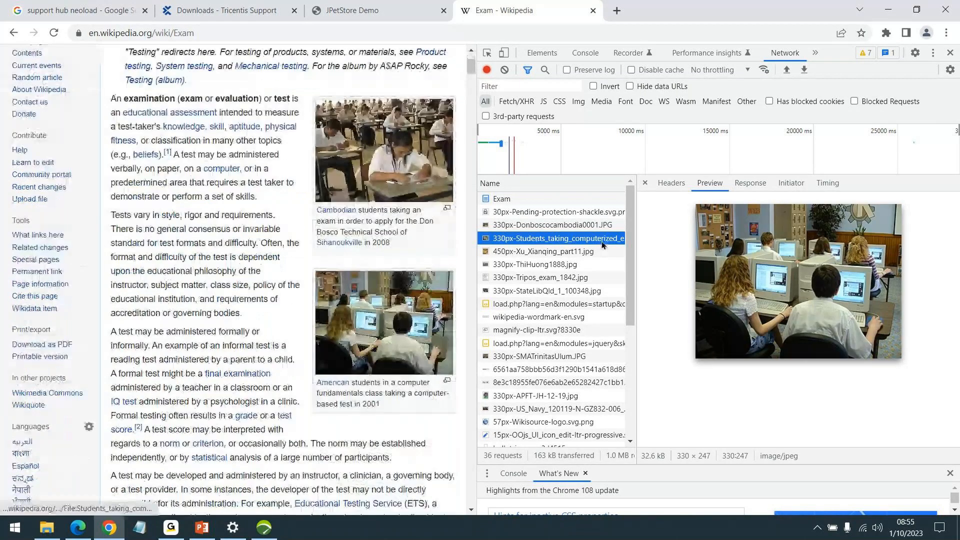
Step: Preview the 450px-Xu_Xianqing_part11.jpg request and match it to the picture in the article's History section
{"action": "left_click", "coordinate": [576, 253]}
{"action": "scroll", "coordinate": [323, 340], "scroll_direction": "down", "scroll_amount": 4}
{"action": "scroll", "coordinate": [352, 284], "scroll_direction": "down", "scroll_amount": 8}
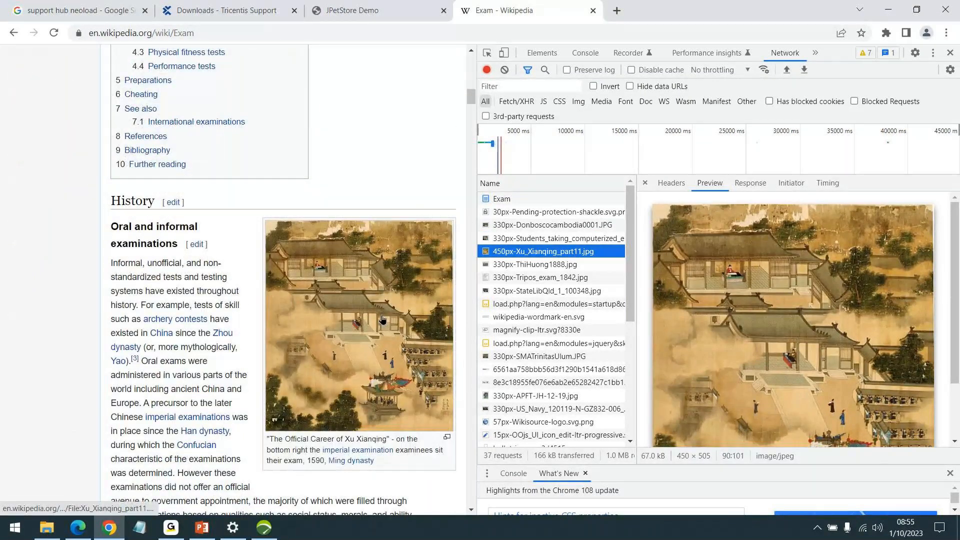
{"action": "scroll", "coordinate": [395, 290], "scroll_direction": "up", "scroll_amount": 12}
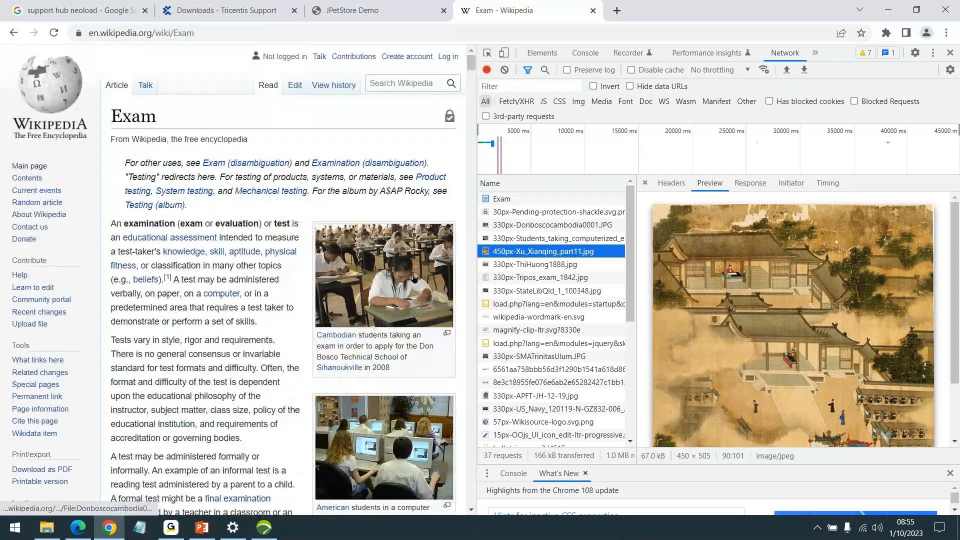
{"action": "scroll", "coordinate": [340, 248], "scroll_direction": "down", "scroll_amount": 14}
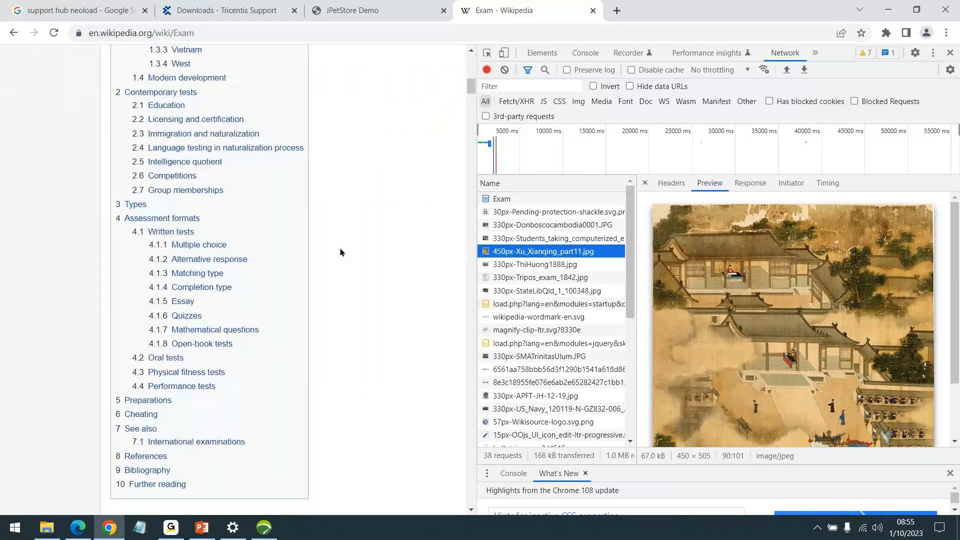
{"action": "scroll", "coordinate": [350, 247], "scroll_direction": "up", "scroll_amount": 5}
{"action": "scroll", "coordinate": [354, 246], "scroll_direction": "up", "scroll_amount": 8}
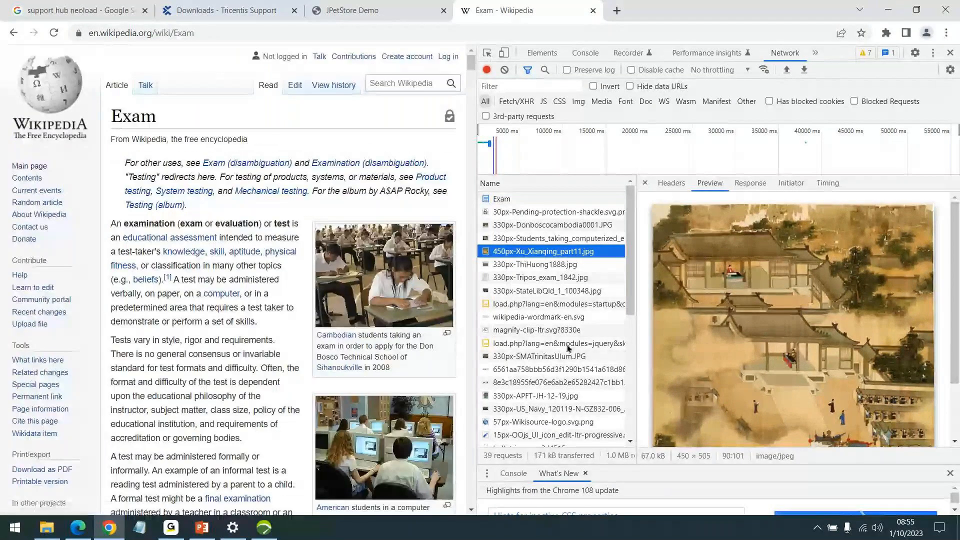
Step: Examine the preview and response of the load.php jquery script request, and close its details
{"action": "left_click", "coordinate": [645, 182]}
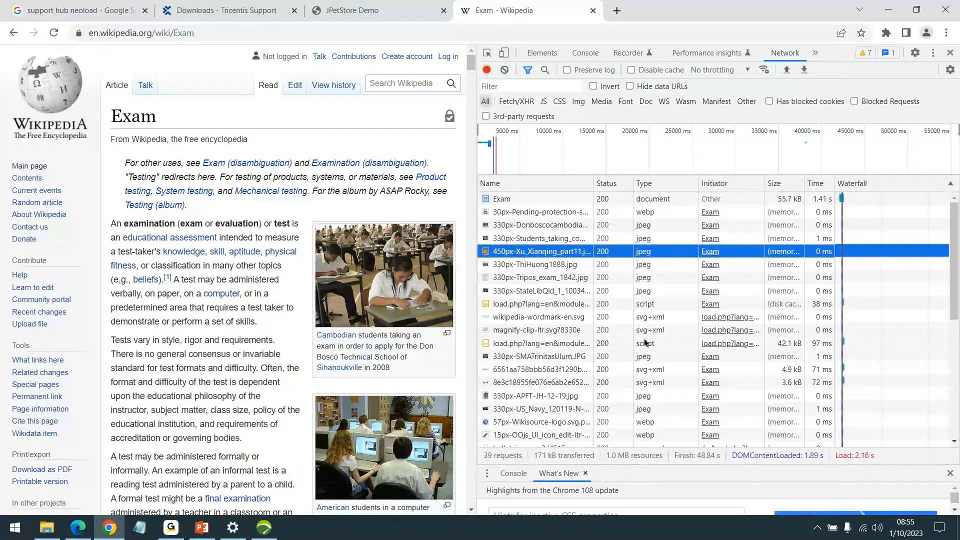
{"action": "left_click", "coordinate": [605, 345]}
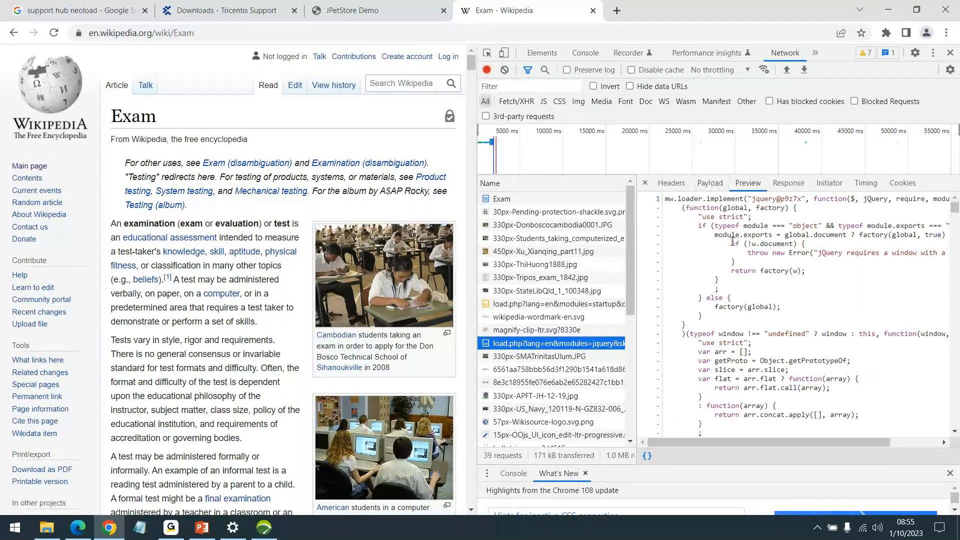
{"action": "left_click", "coordinate": [718, 186]}
{"action": "left_click", "coordinate": [788, 184]}
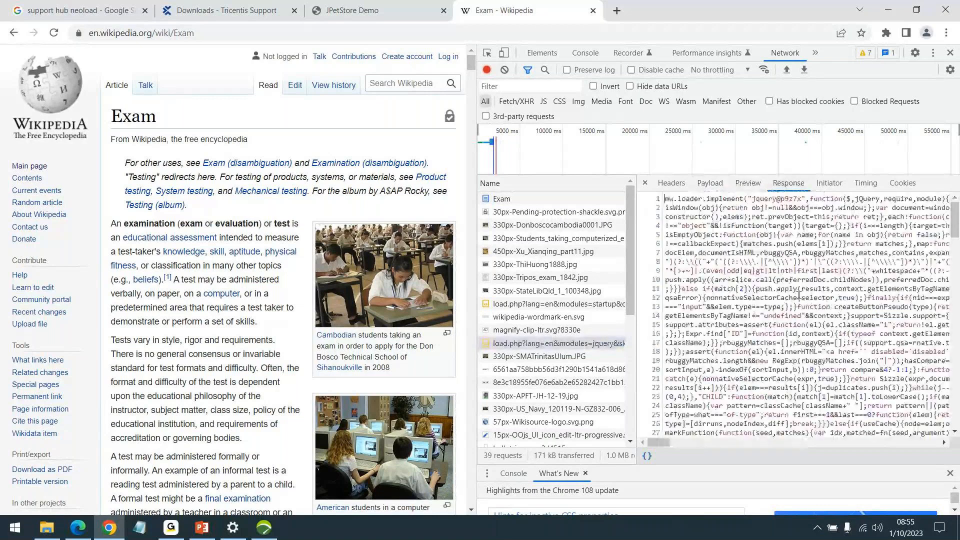
{"action": "left_click", "coordinate": [645, 184]}
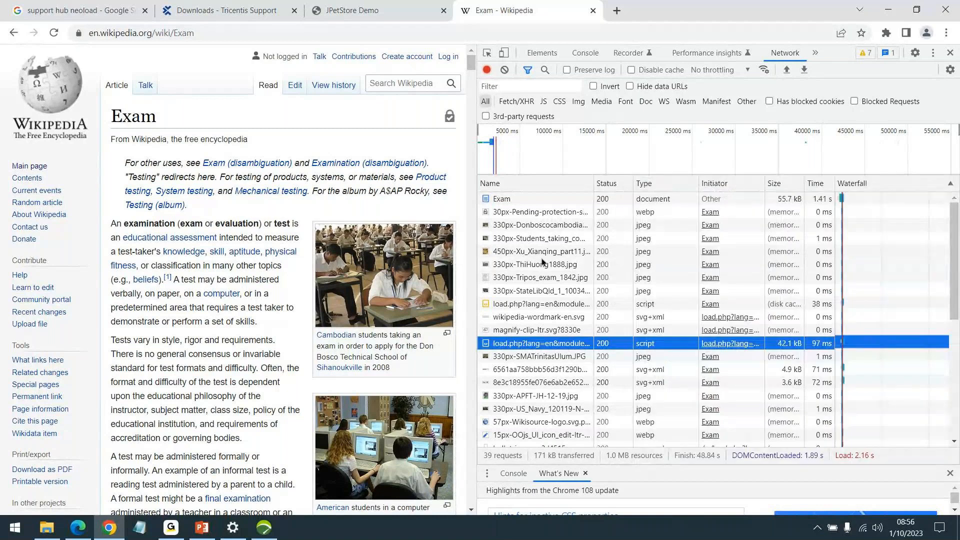
Step: Open the Exam document request's HTML response and compare it with the text of the article
{"action": "left_click", "coordinate": [505, 199]}
{"action": "scroll", "coordinate": [348, 216], "scroll_direction": "down", "scroll_amount": 1}
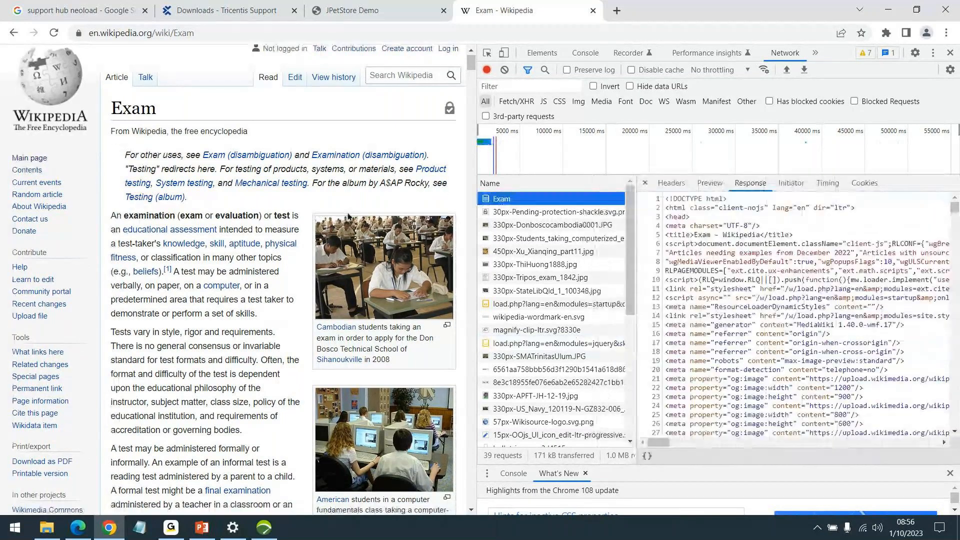
{"action": "scroll", "coordinate": [348, 216], "scroll_direction": "down", "scroll_amount": 5}
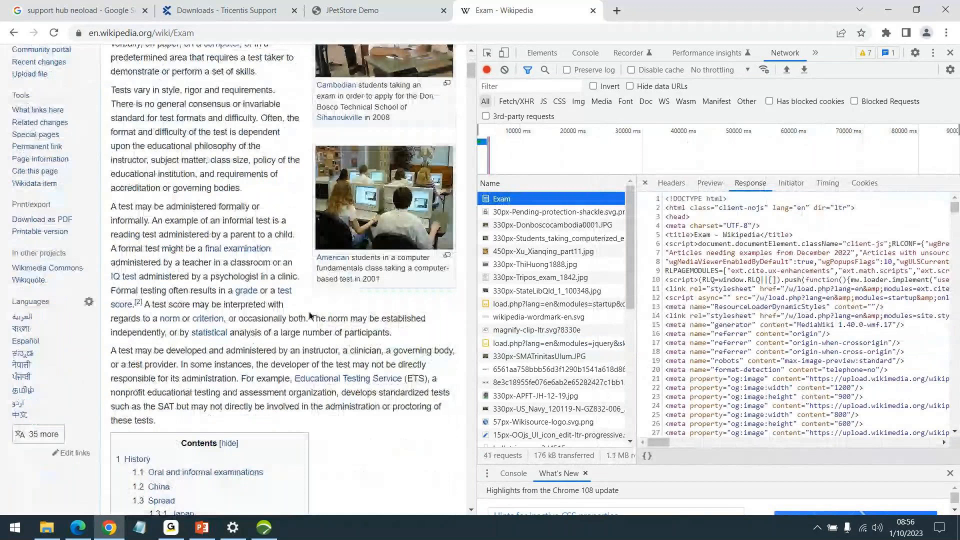
{"action": "scroll", "coordinate": [429, 364], "scroll_direction": "down", "scroll_amount": 1}
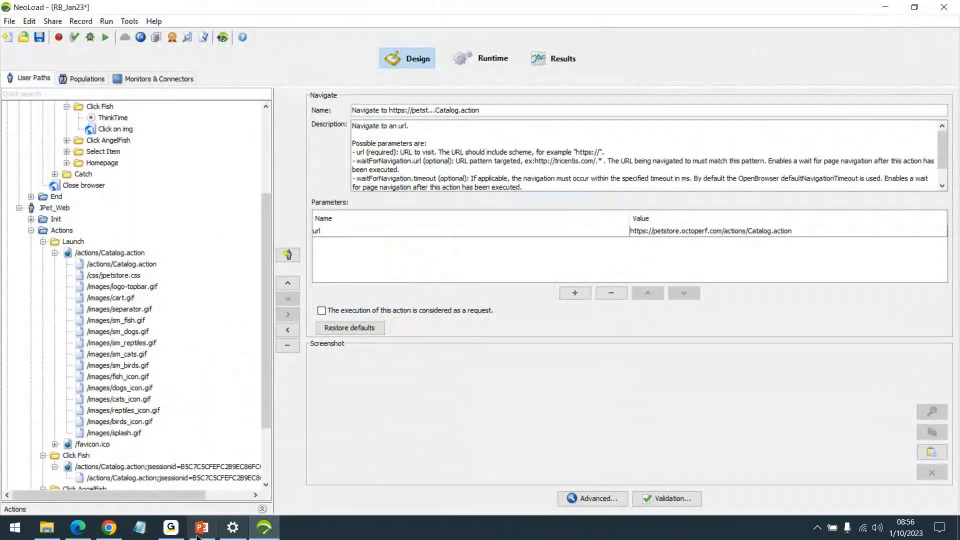
Step: Switch back to PowerPoint and resume the slide show from the Workflow slide that defines a transaction
{"action": "left_click", "coordinate": [200, 530]}
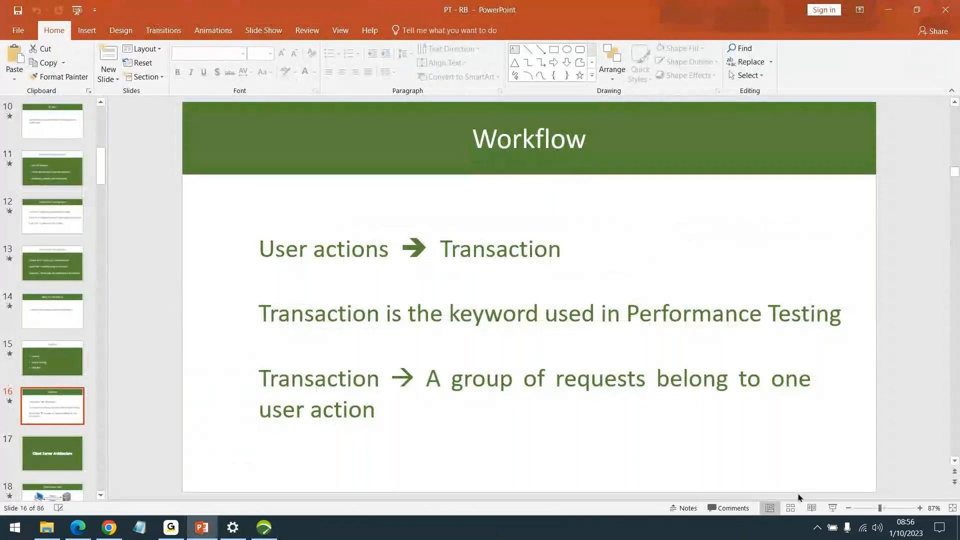
{"action": "left_click", "coordinate": [832, 508]}
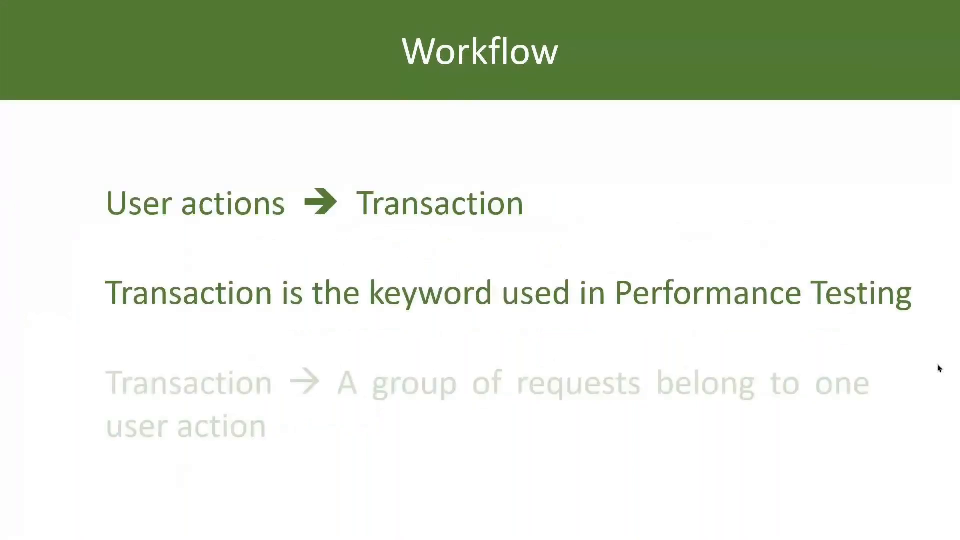
Step: End the slide show on the Workflow slide and return to the NeoLoad design window
{"action": "left_click", "coordinate": [939, 368]}
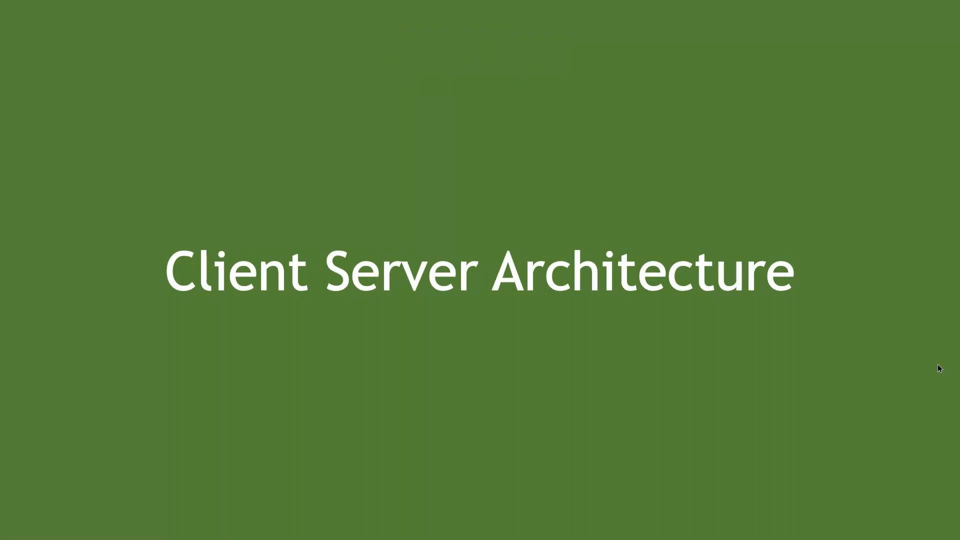
{"action": "key", "text": "Left"}
{"action": "key", "text": "Escape"}
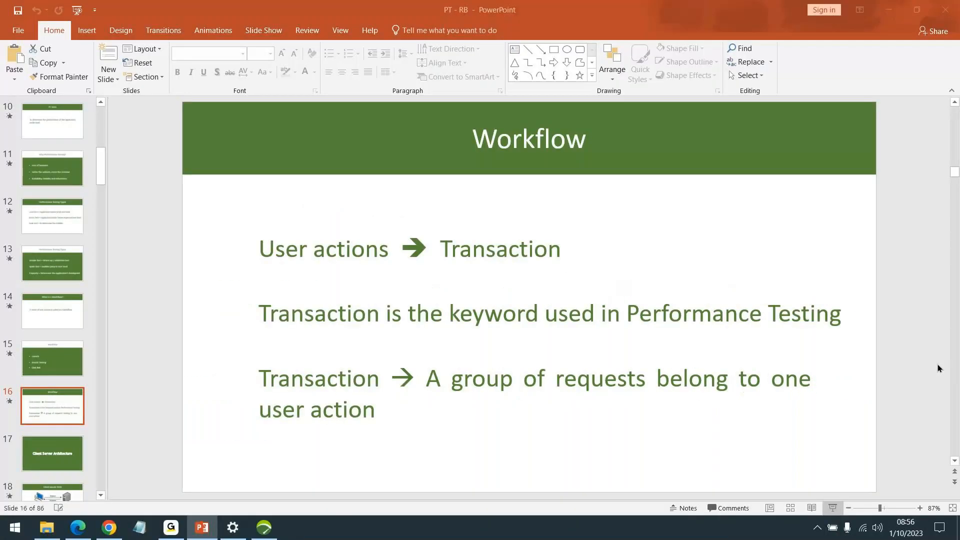
{"action": "left_click", "coordinate": [406, 537]}
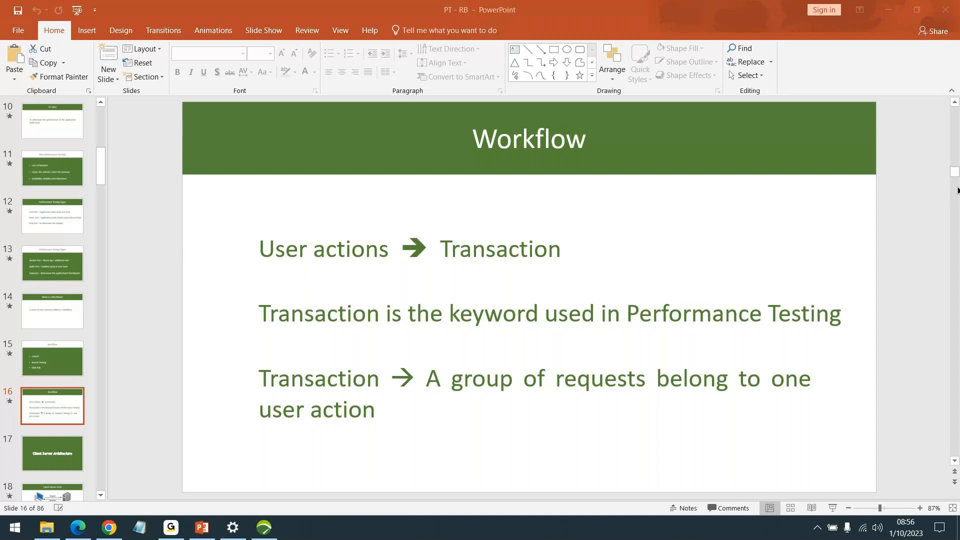
{"action": "left_click", "coordinate": [889, 10]}
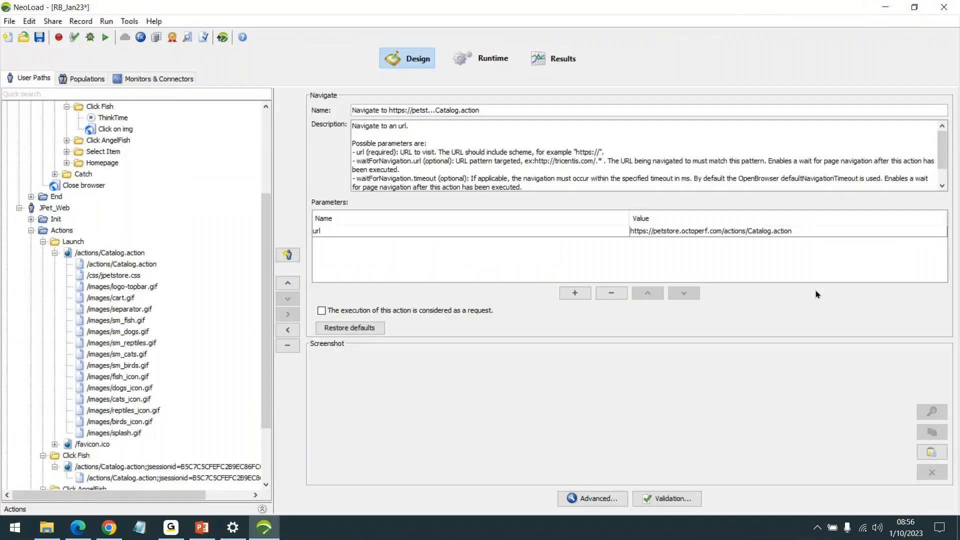
{"action": "left_click", "coordinate": [701, 536]}
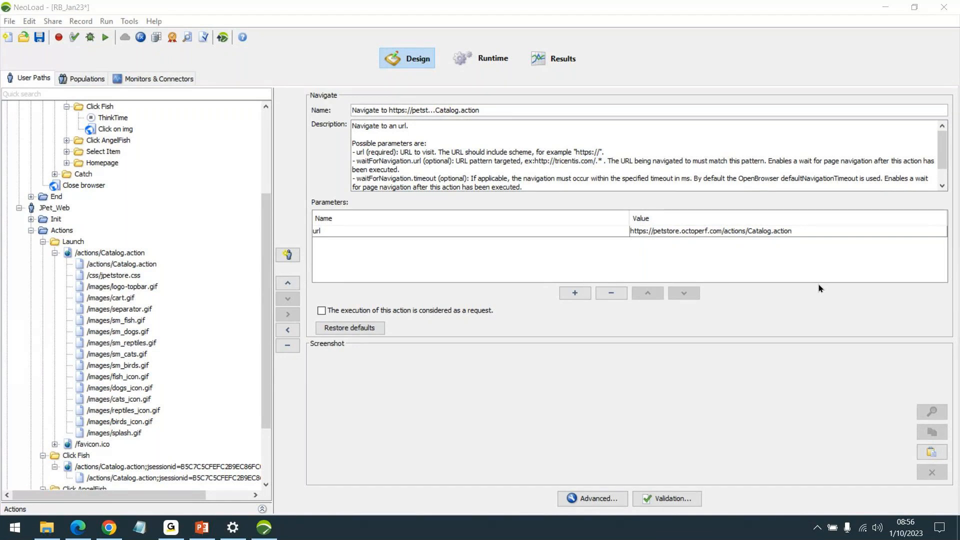
Step: Switch to Chrome, open the Community - NeoLoad Quick Links search result in a new tab and select its page address
{"action": "left_click", "coordinate": [107, 535]}
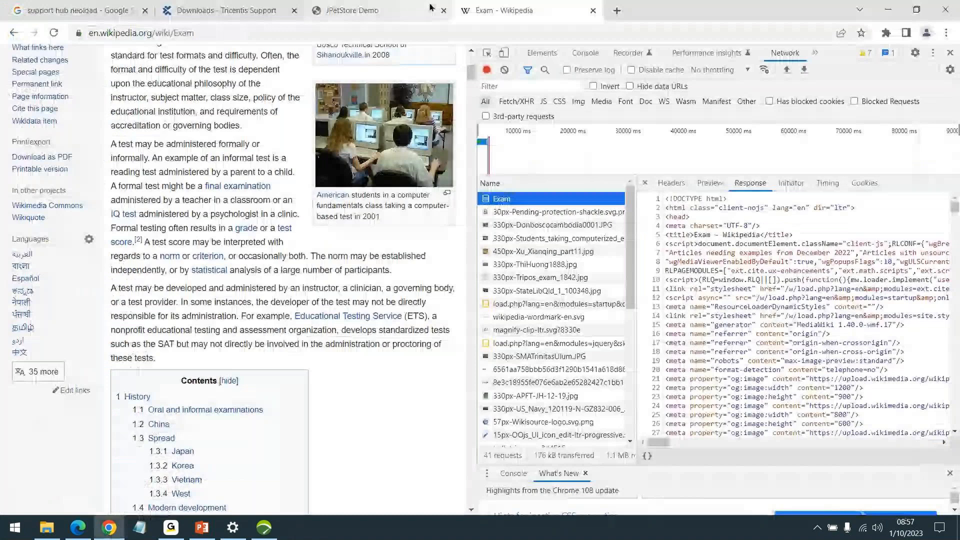
{"action": "left_click", "coordinate": [227, 10]}
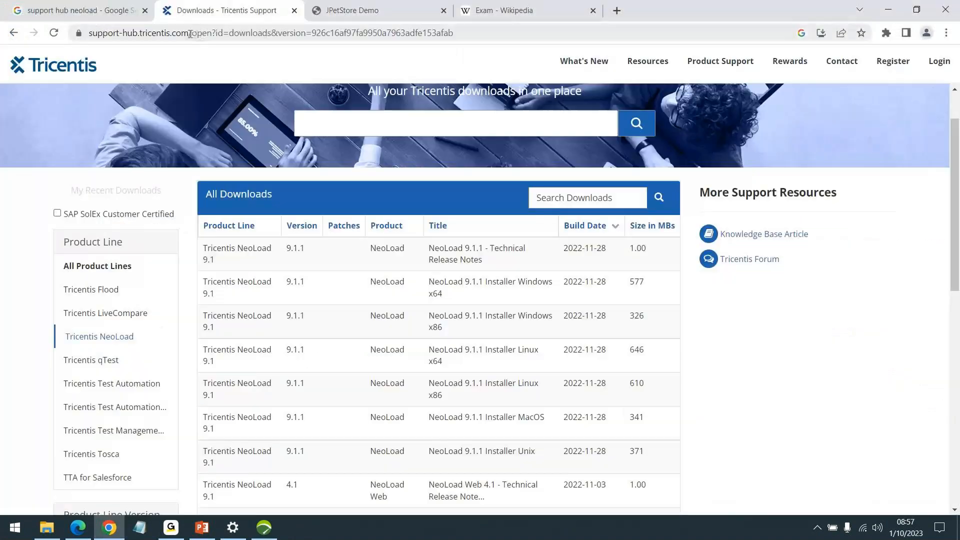
{"action": "left_click", "coordinate": [82, 10]}
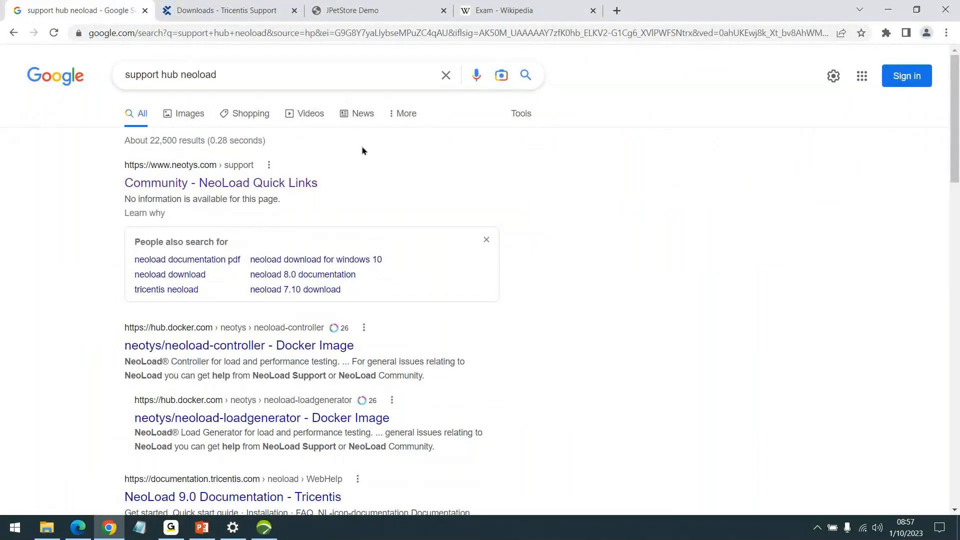
{"action": "right_click", "coordinate": [248, 185]}
{"action": "left_click", "coordinate": [288, 194]}
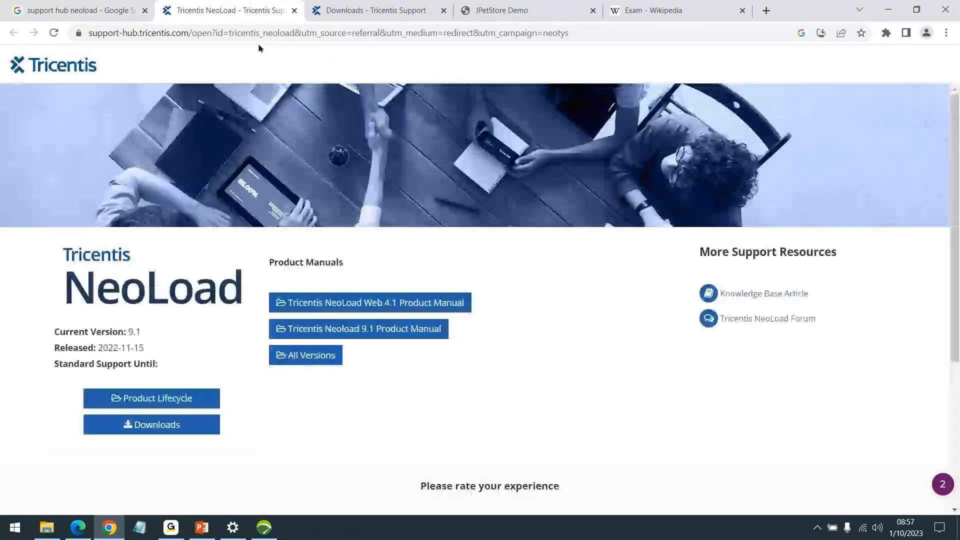
{"action": "key", "text": "ctrl+l"}
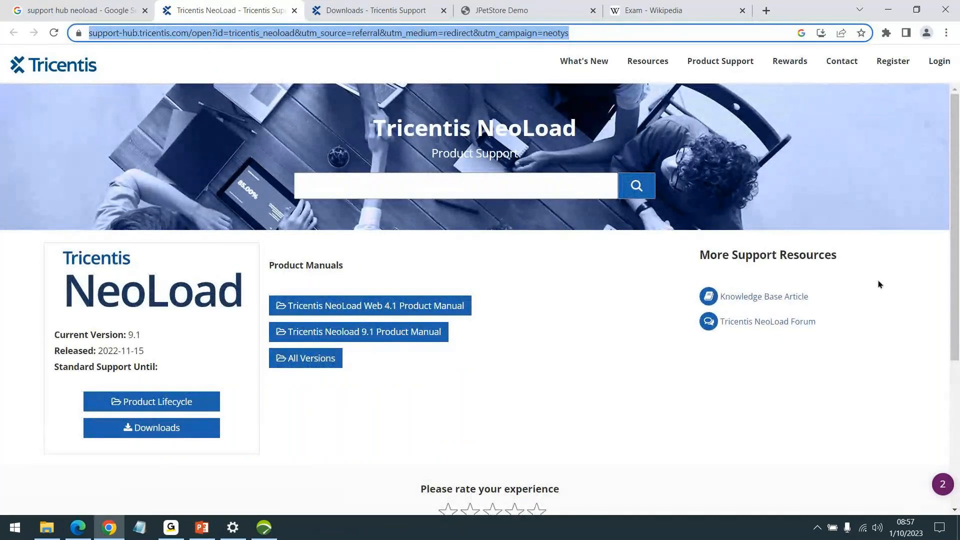
{"action": "left_click", "coordinate": [715, 529]}
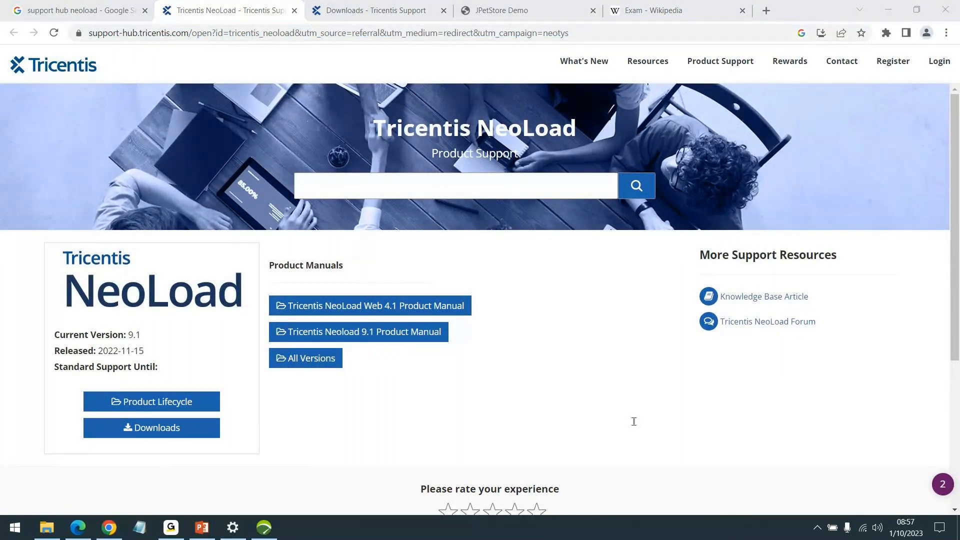